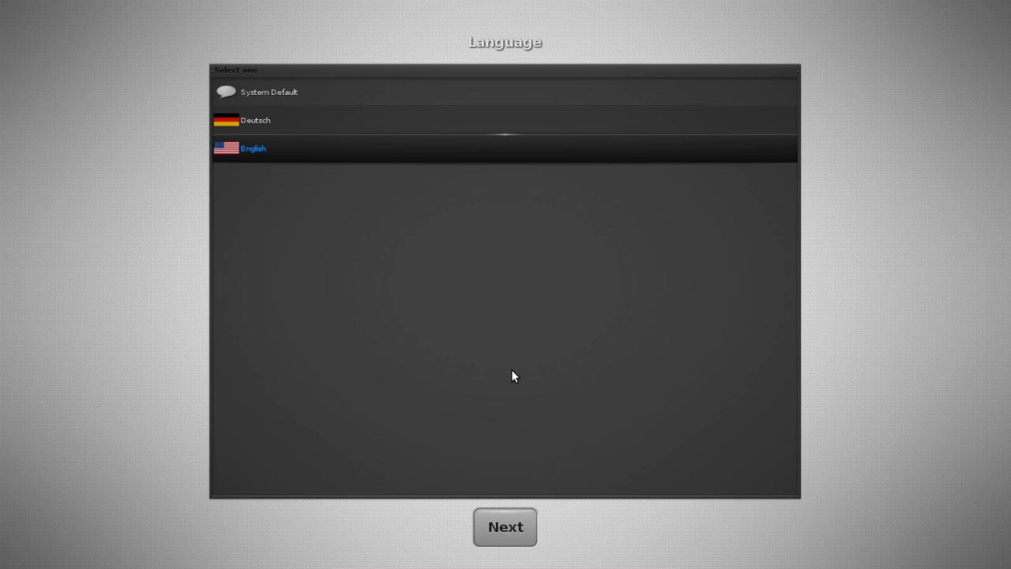
Keep English as the language, pick German as the keyboard layout, and advance to Profile.
left_click(501, 521)
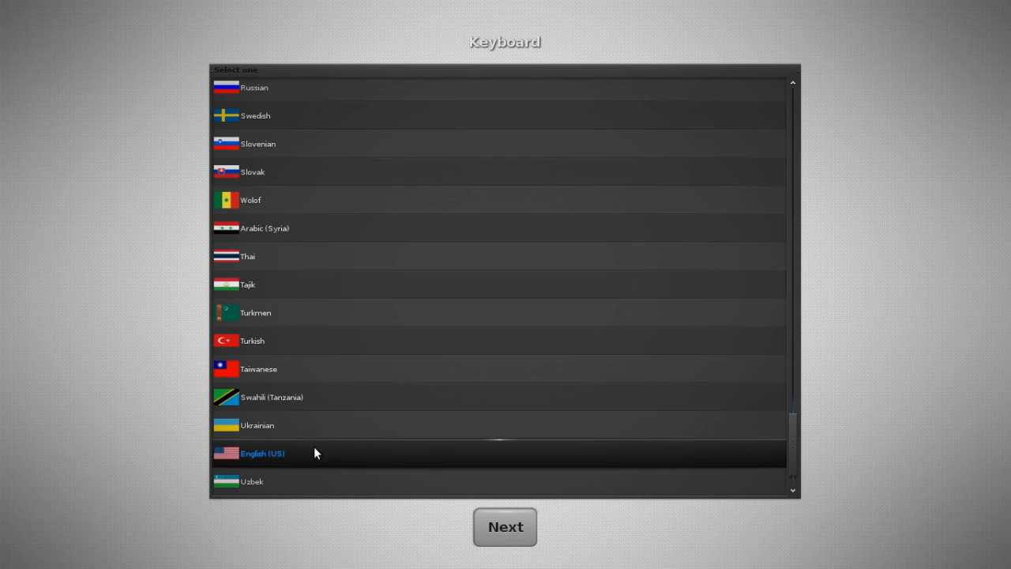
left_click_drag(795, 449, 795, 167)
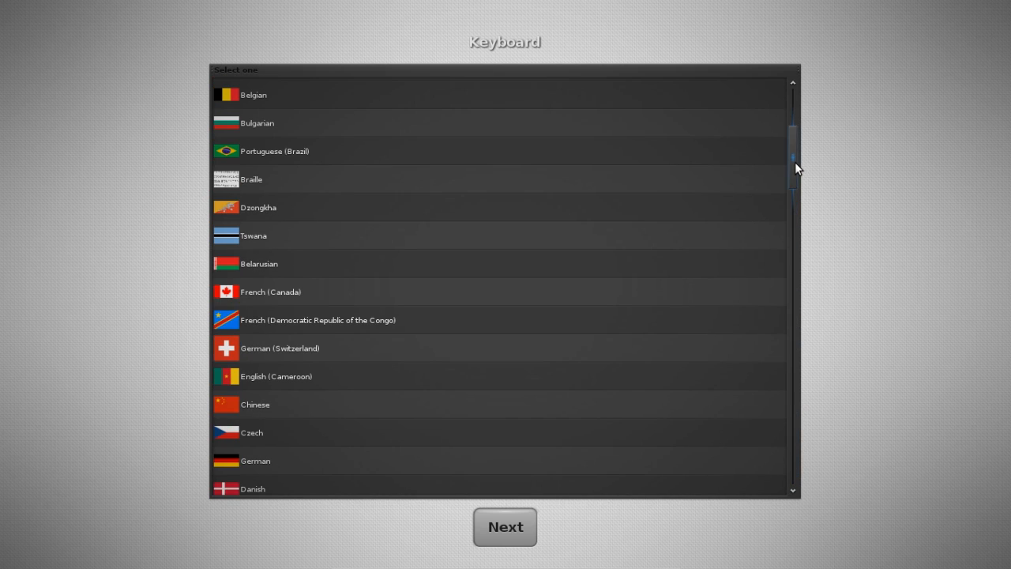
left_click(288, 462)
left_click(528, 518)
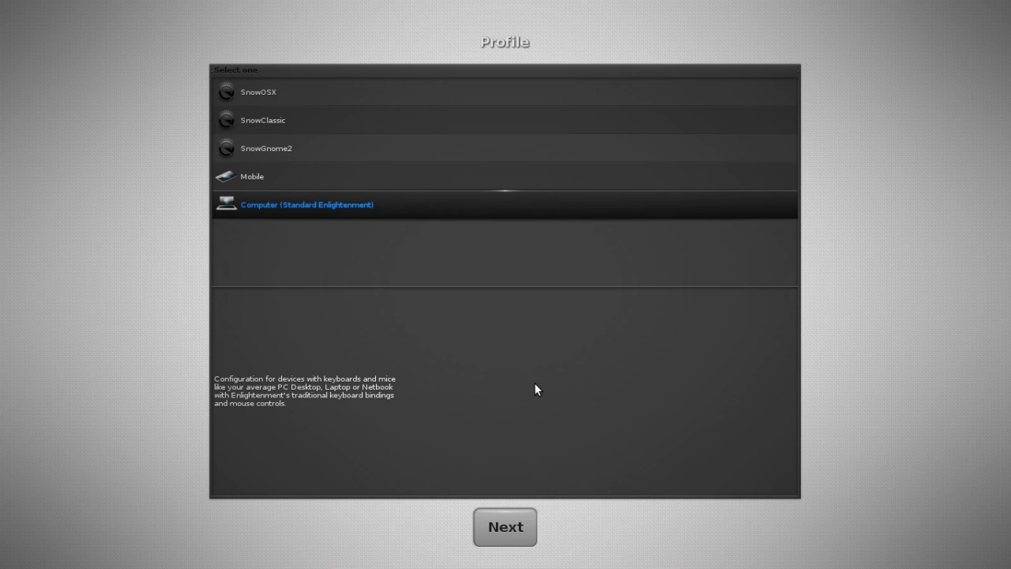
Accept the standard profile, sizing, click focus and compositing, disable update checking, and finish setup.
left_click(508, 521)
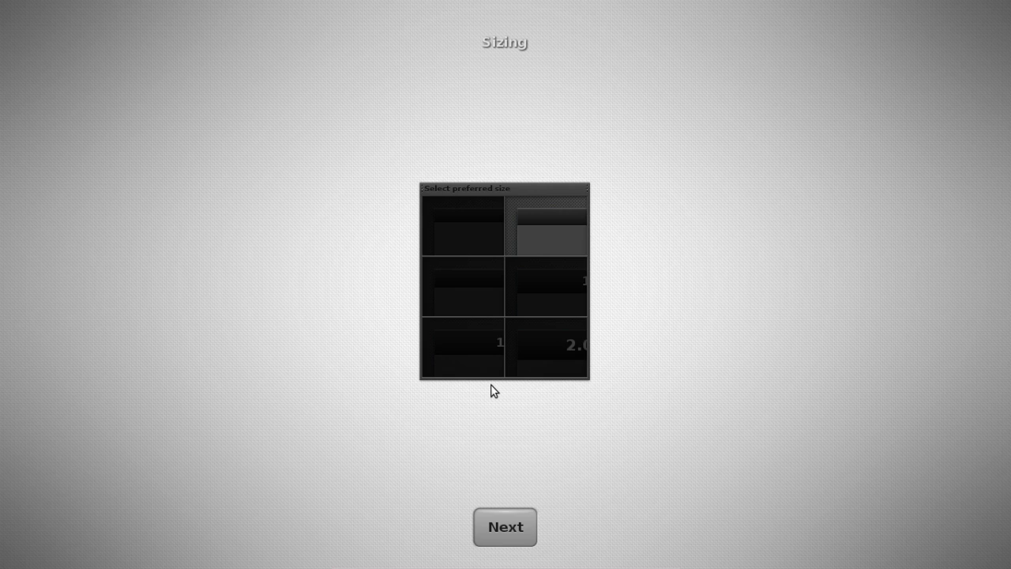
left_click(521, 361)
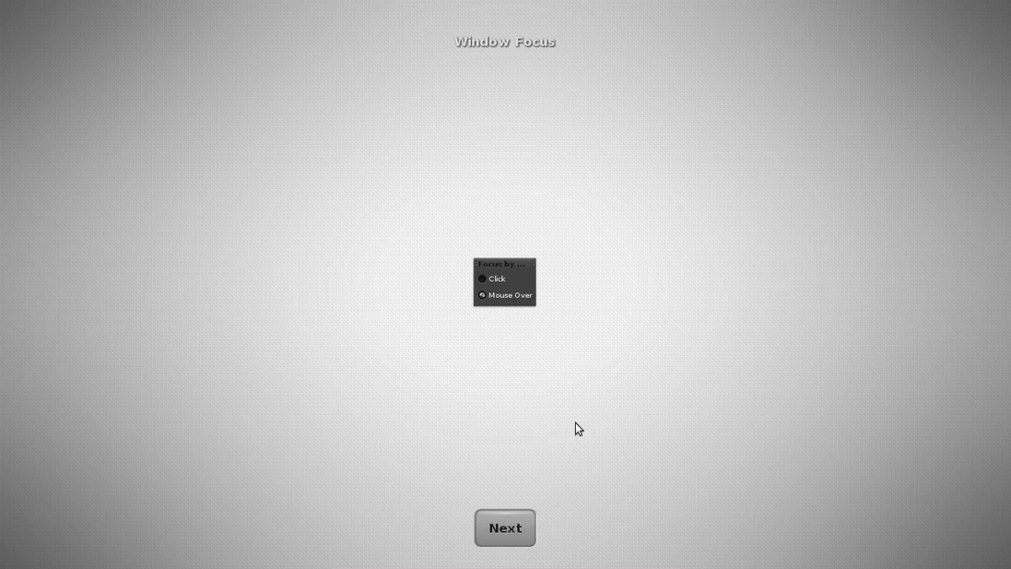
left_click(510, 524)
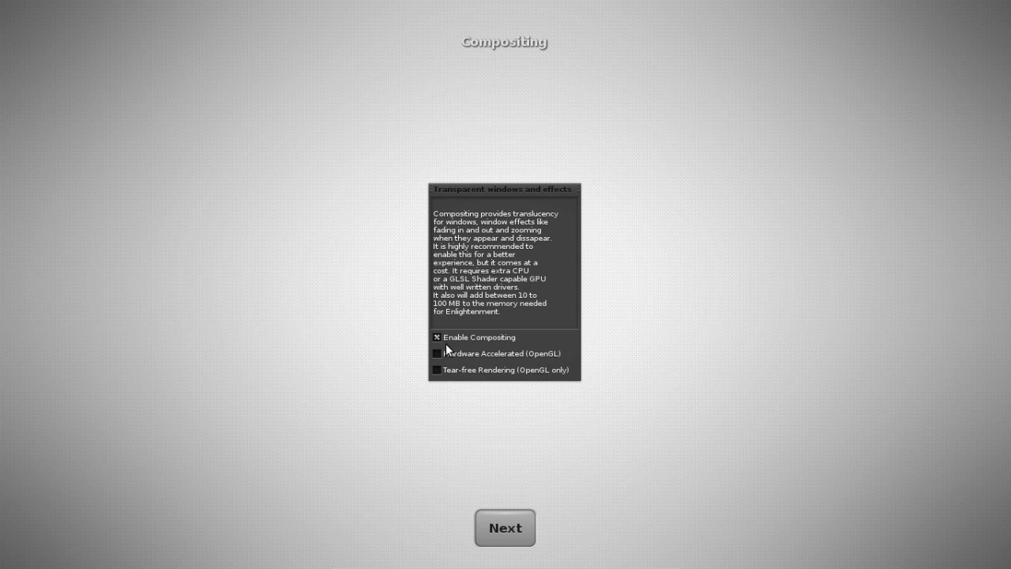
left_click(505, 525)
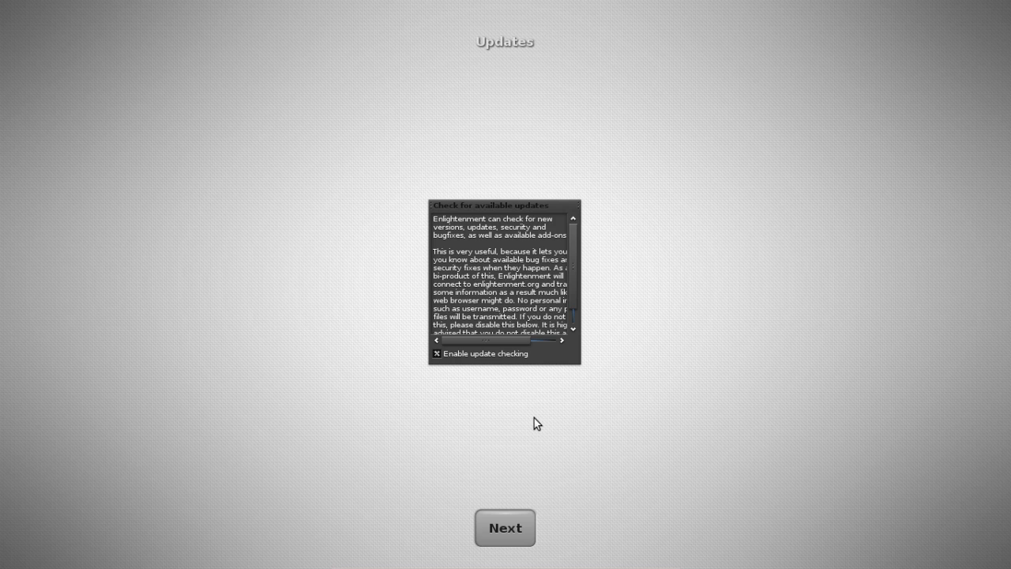
left_click(436, 354)
left_click(508, 538)
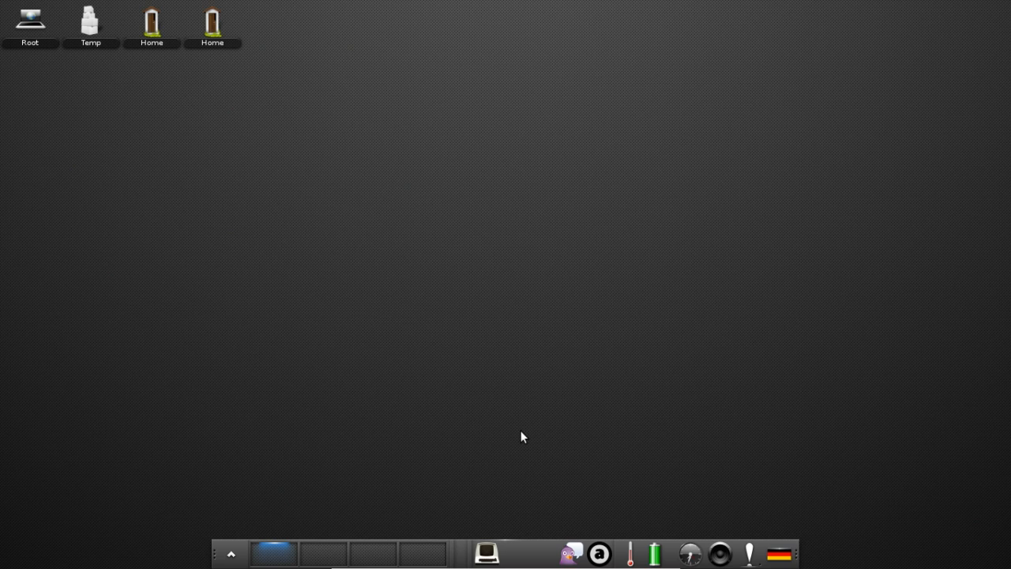
Open the home folder via Main menu > Navigate > Home and center its window.
left_click(231, 556)
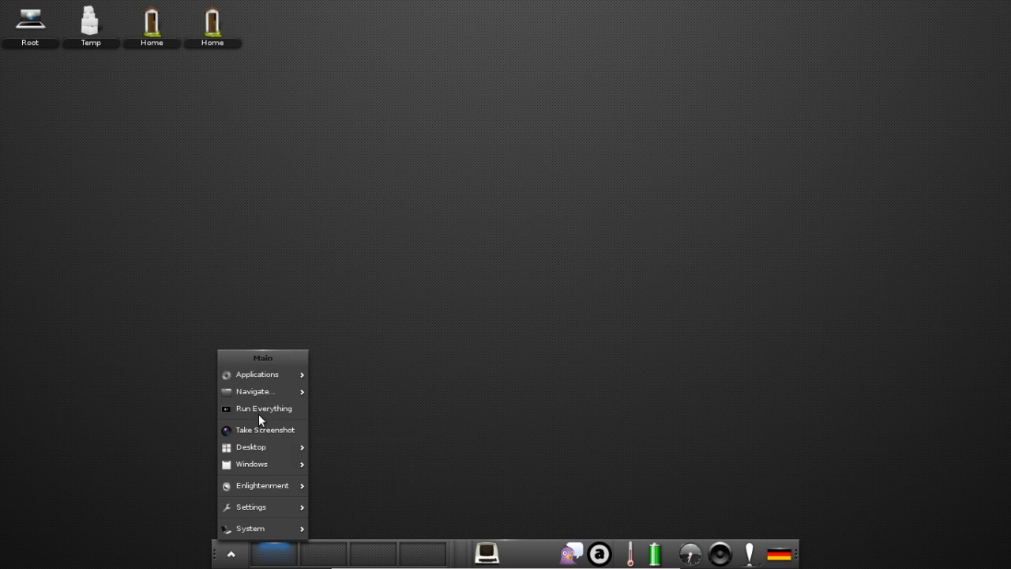
mouse_move(267, 376)
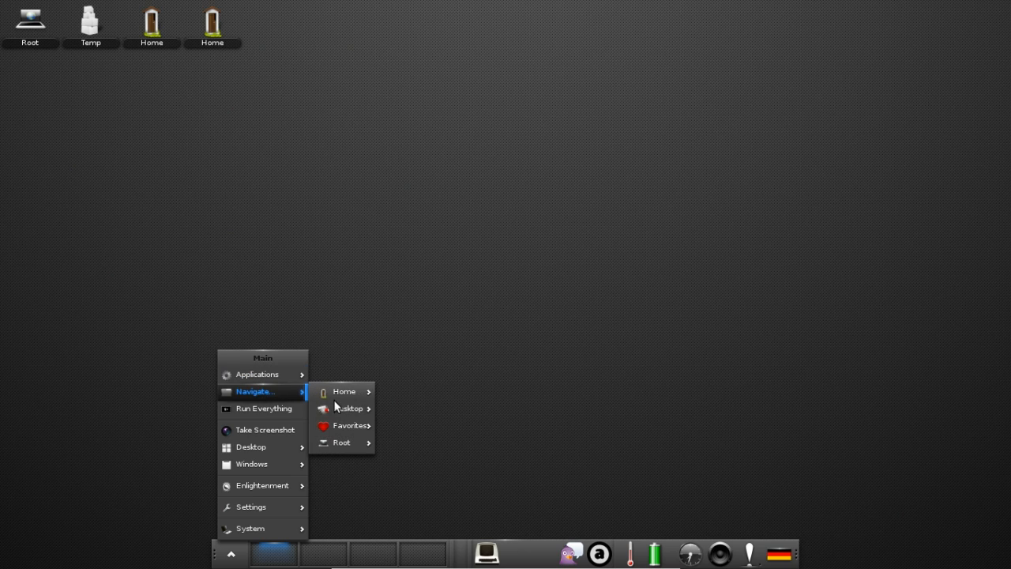
left_click(333, 393)
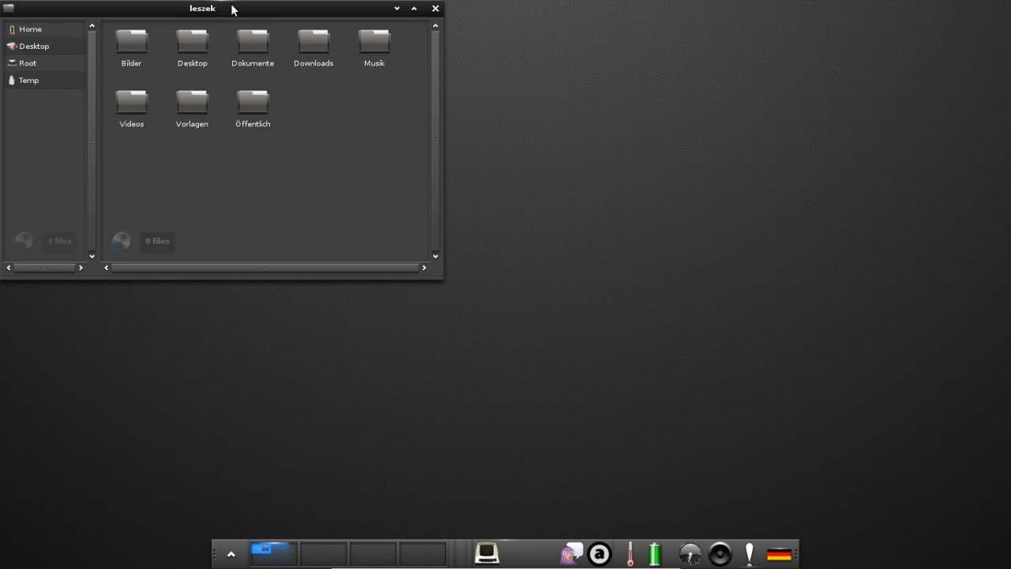
left_click_drag(238, 14, 505, 148)
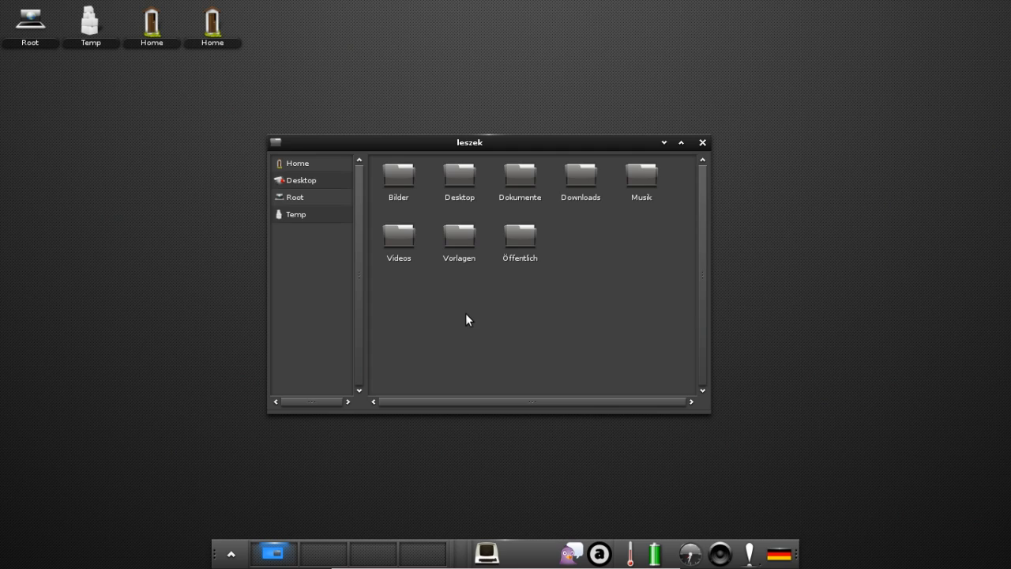
Switch the home folder's view mode to Custom Icons.
right_click(570, 240)
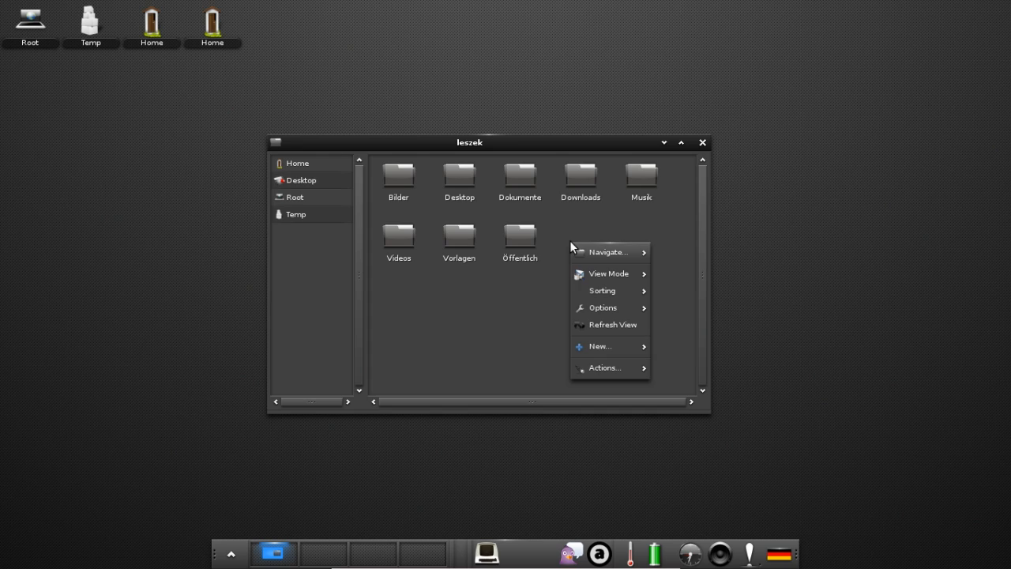
mouse_move(578, 274)
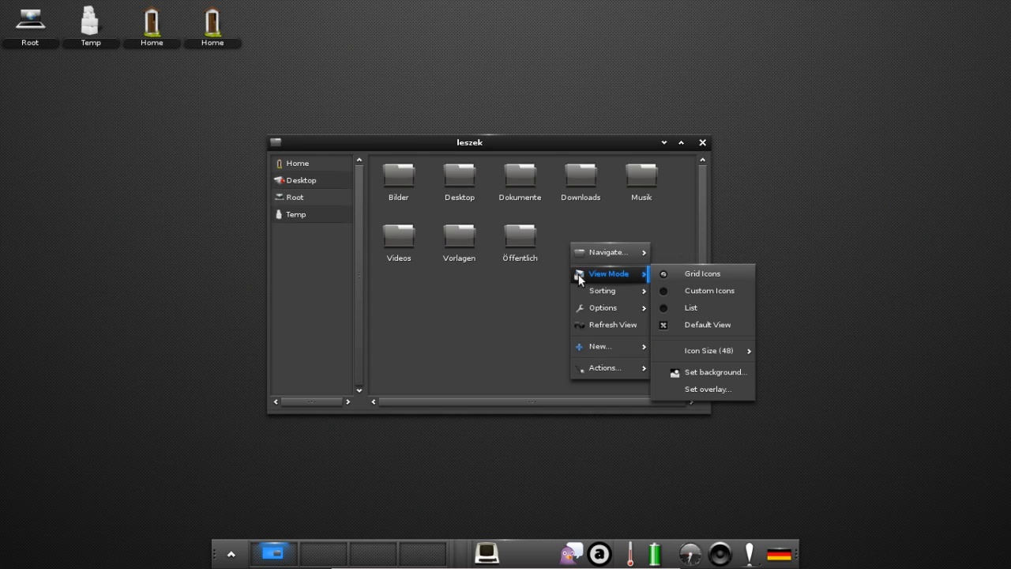
left_click(710, 291)
Scatter Vorlagen, Öffentlich, Videos, Desktop and Bilder to new spots, then close the Desktop window.
left_click_drag(458, 238, 533, 301)
left_click_drag(520, 238, 446, 280)
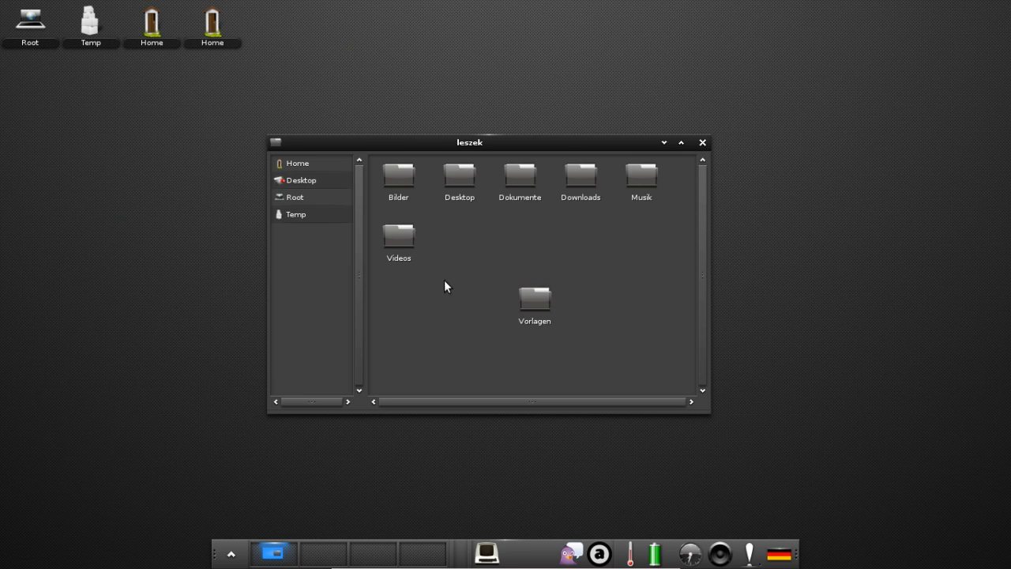
left_click_drag(406, 239, 496, 234)
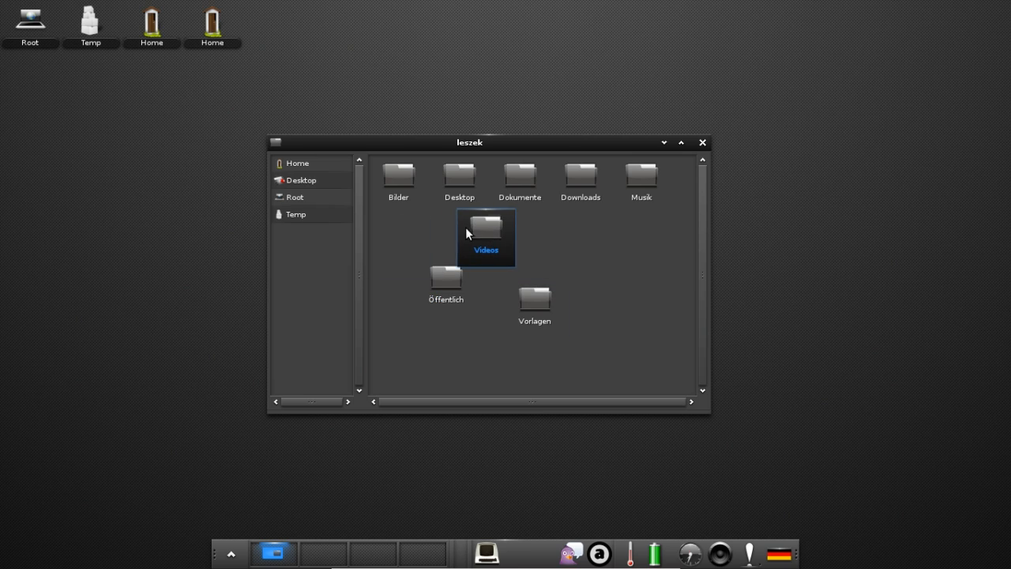
left_click_drag(457, 184, 406, 225)
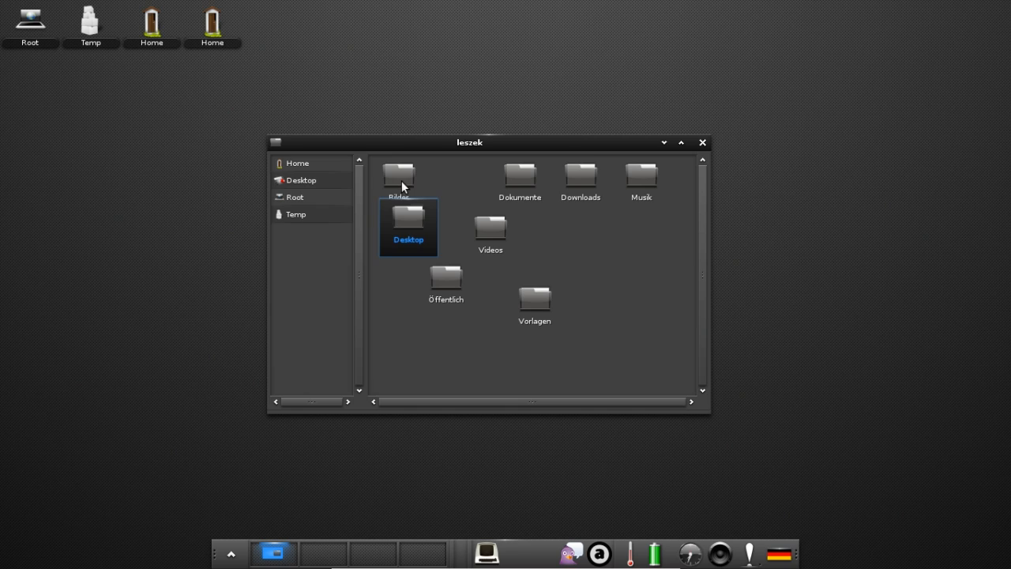
left_click_drag(417, 182, 437, 190)
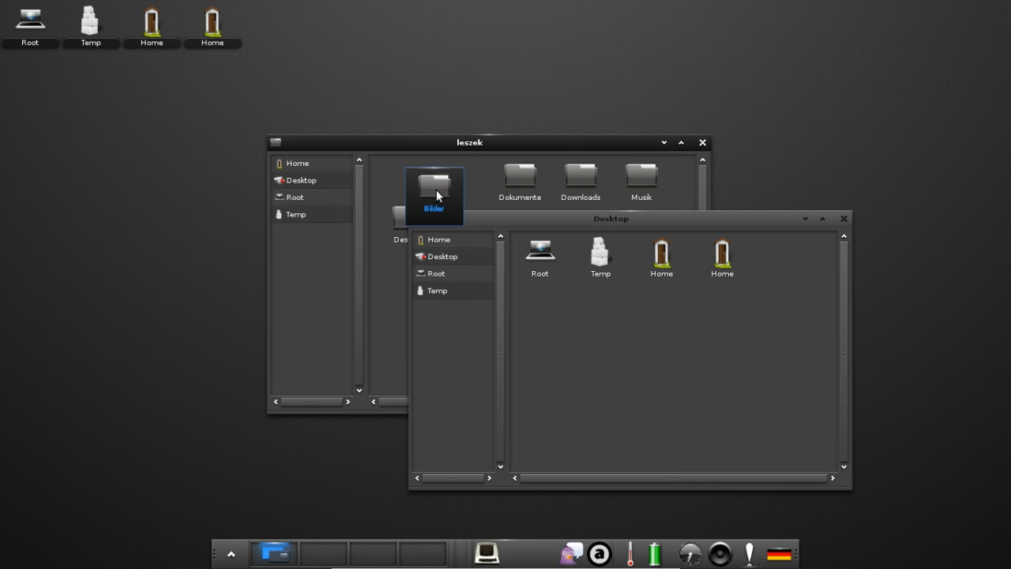
left_click_drag(436, 190, 446, 182)
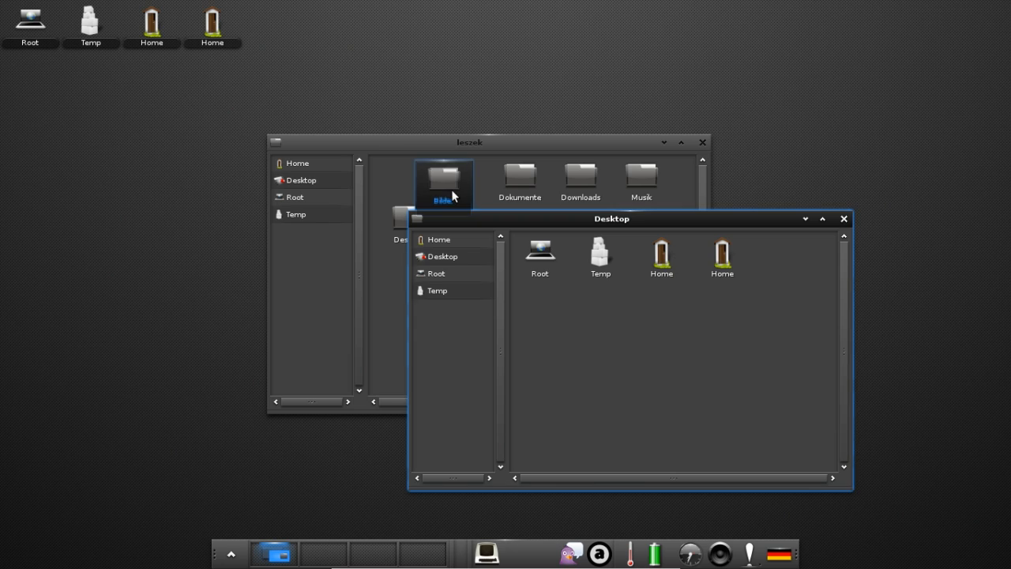
left_click(843, 219)
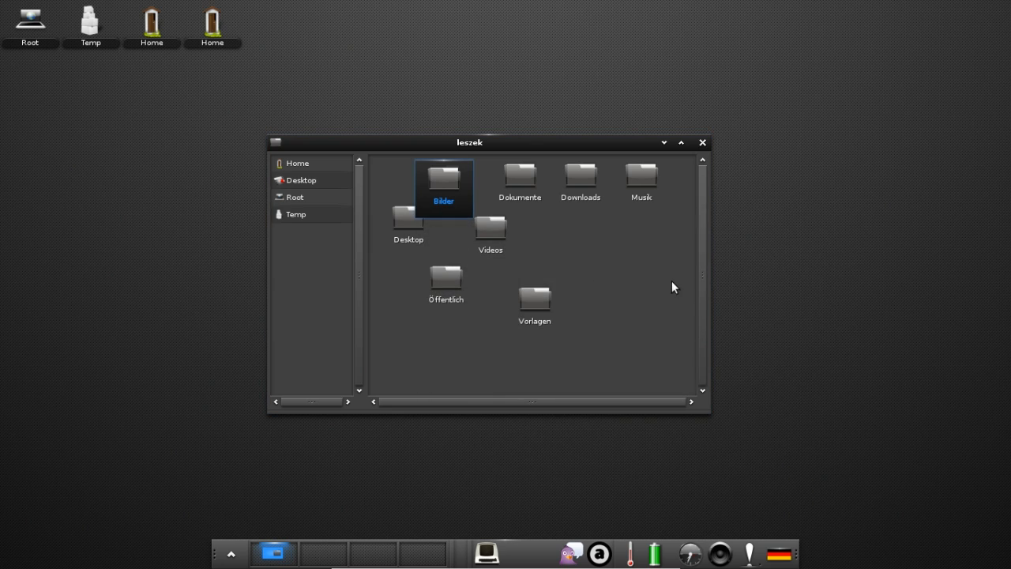
Nudge the home window right and down, open the empty Bilder folder, then close it.
left_click_drag(533, 152, 604, 183)
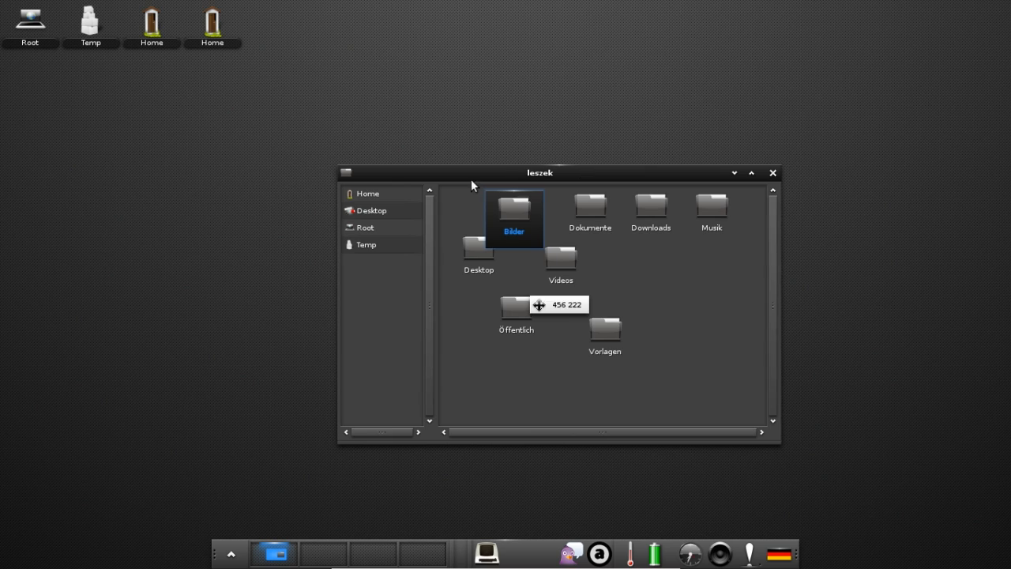
double_click(514, 217)
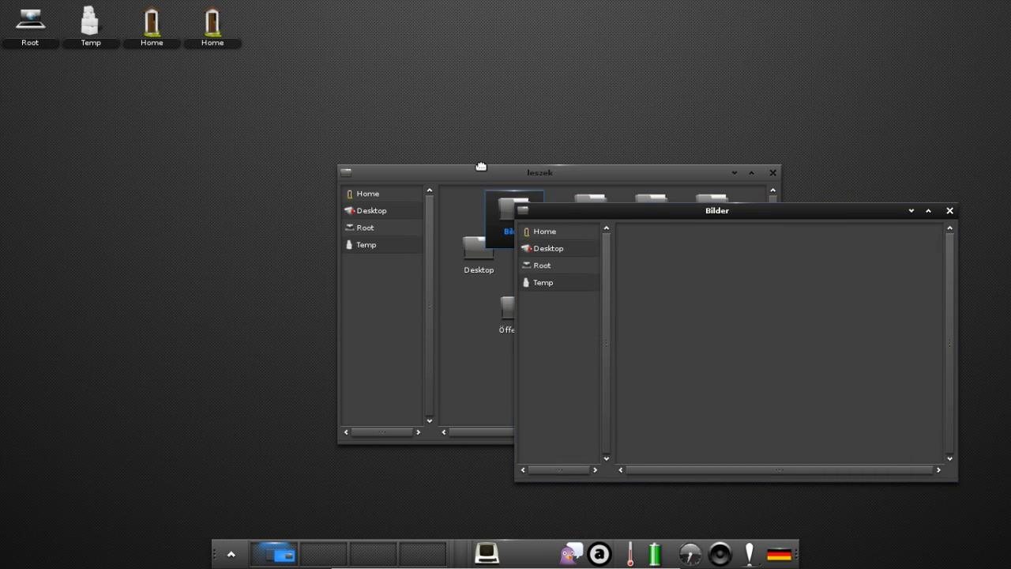
left_click_drag(702, 212, 263, 108)
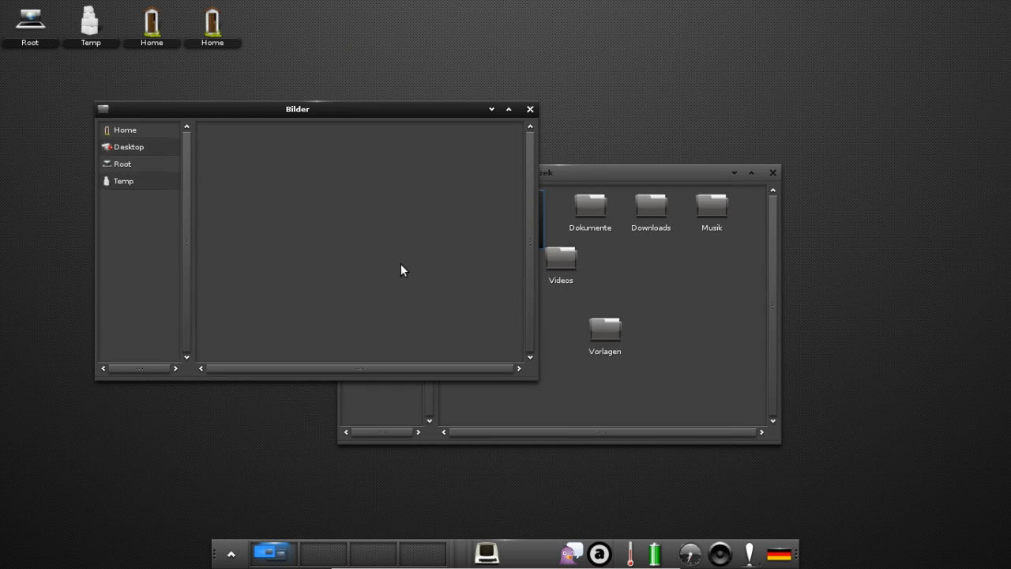
left_click(530, 110)
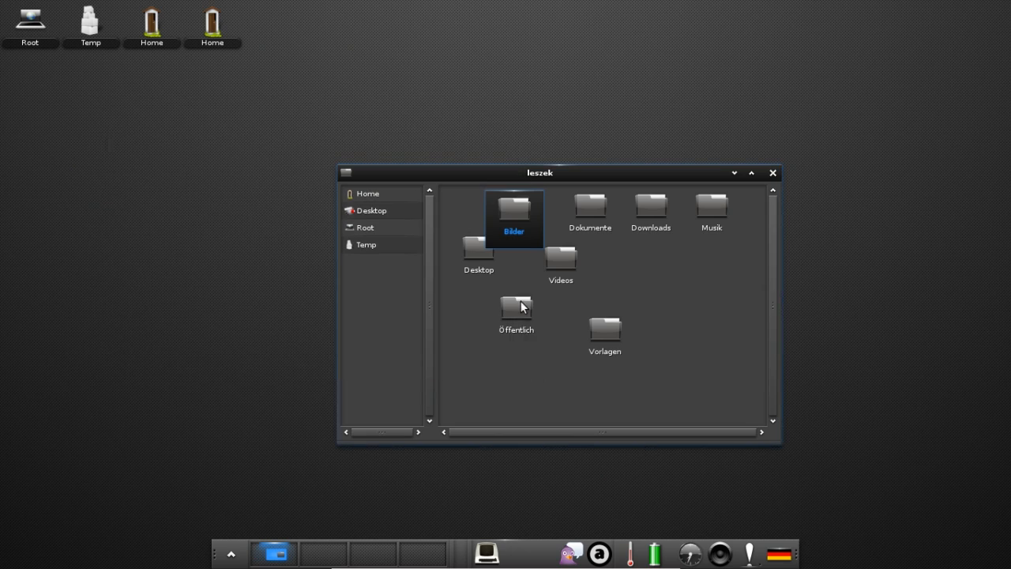
Switch the home folder's view mode to a list.
right_click(644, 264)
mouse_move(690, 339)
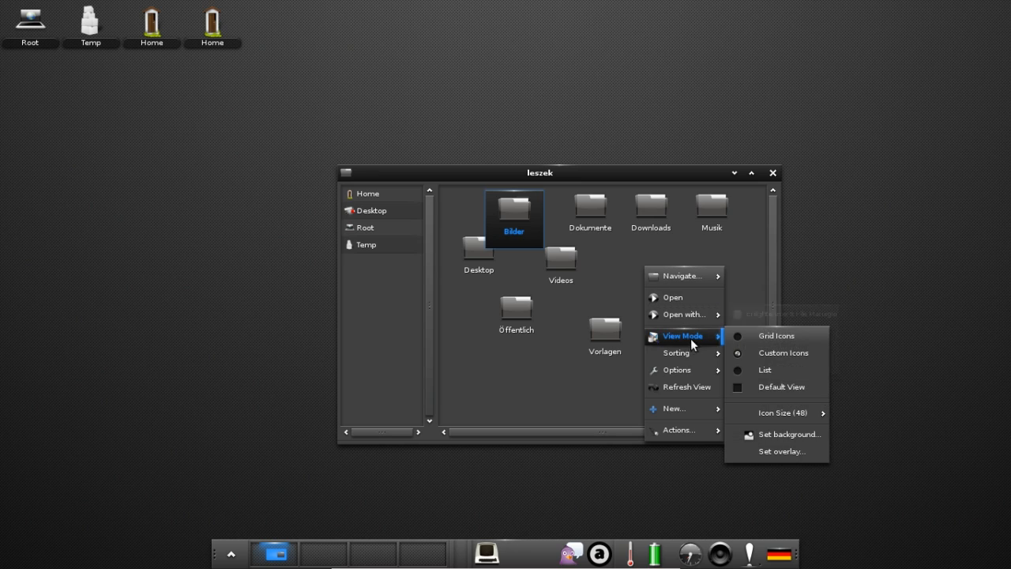
left_click(765, 370)
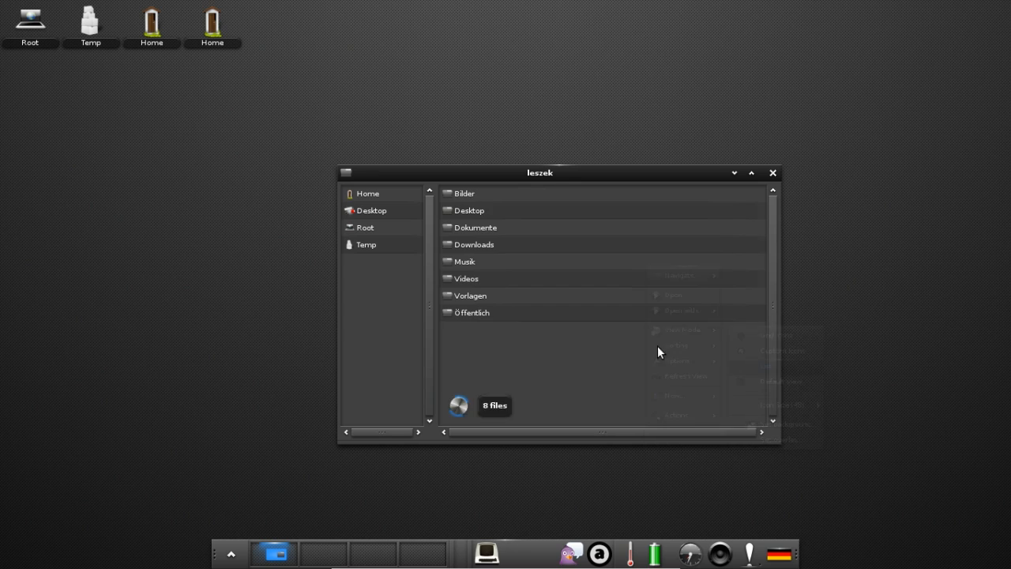
right_click(536, 356)
mouse_move(582, 394)
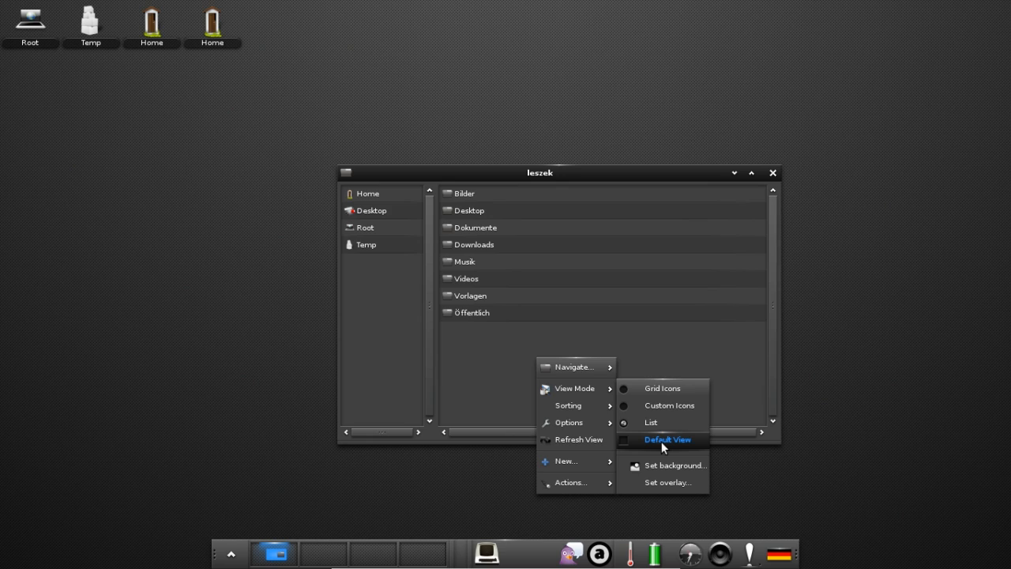
left_click(461, 205)
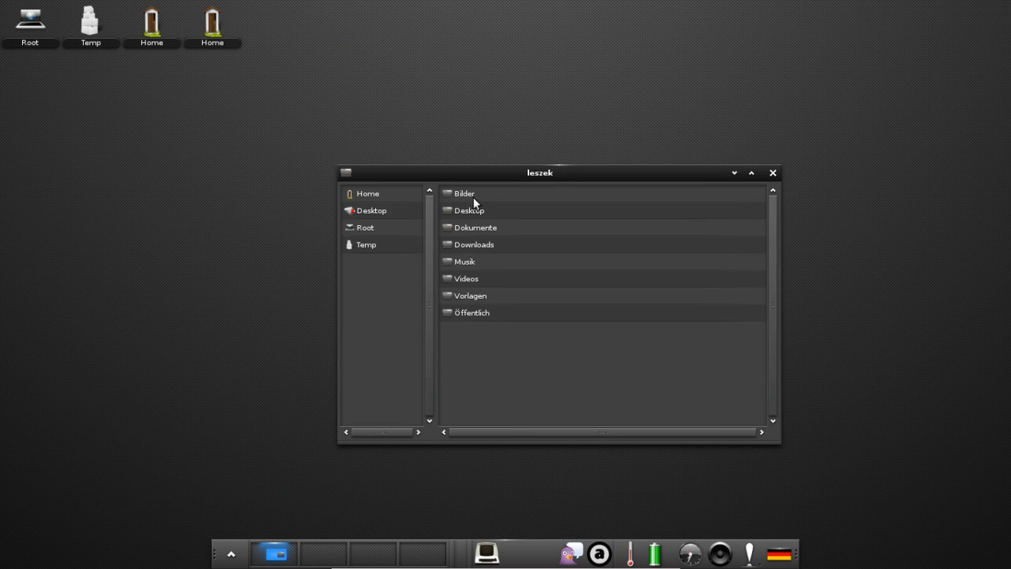
Open Desktop in a new window, move the leszek window upper left, then close Desktop.
double_click(471, 210)
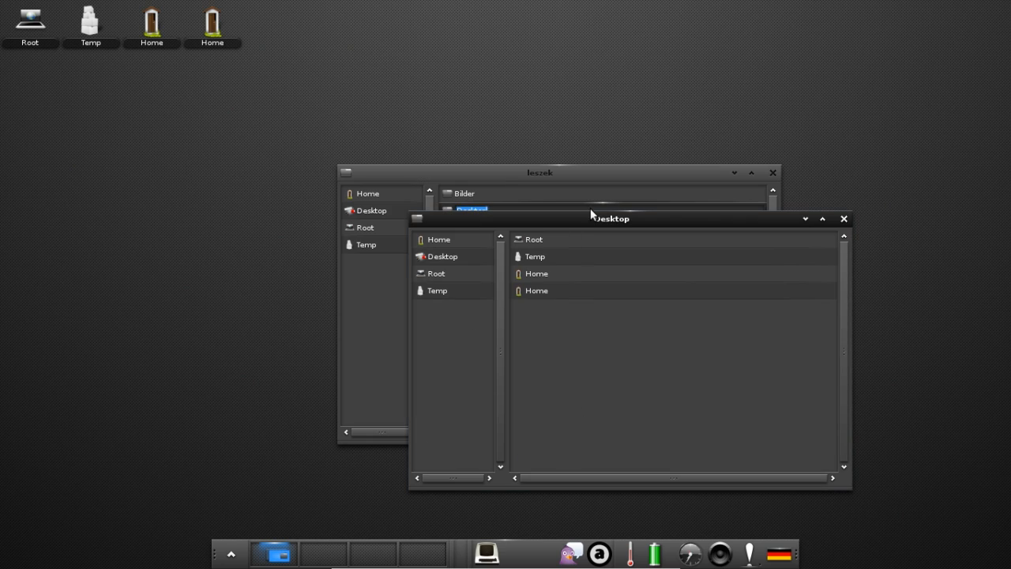
left_click_drag(588, 218, 610, 226)
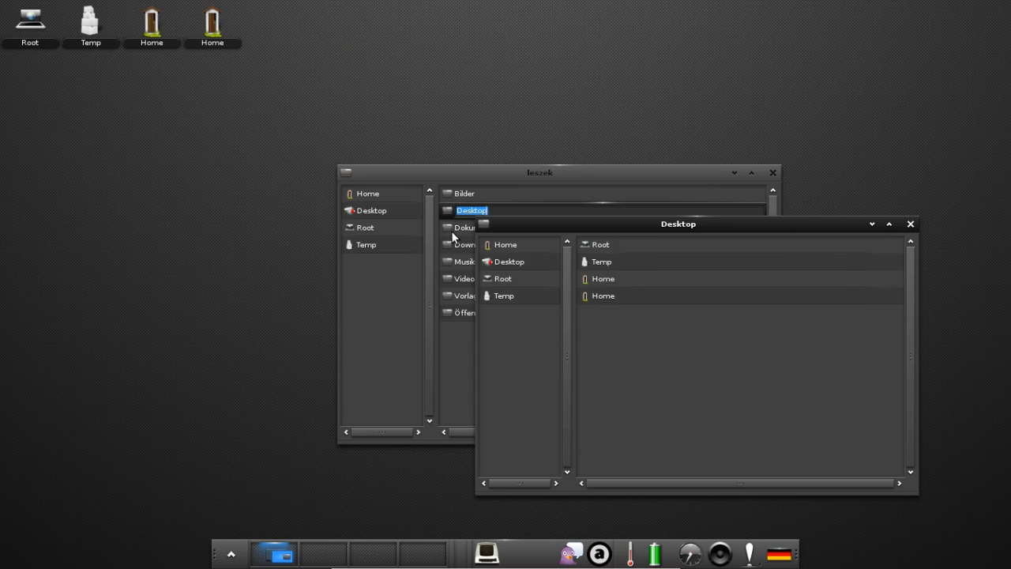
left_click_drag(489, 176, 358, 106)
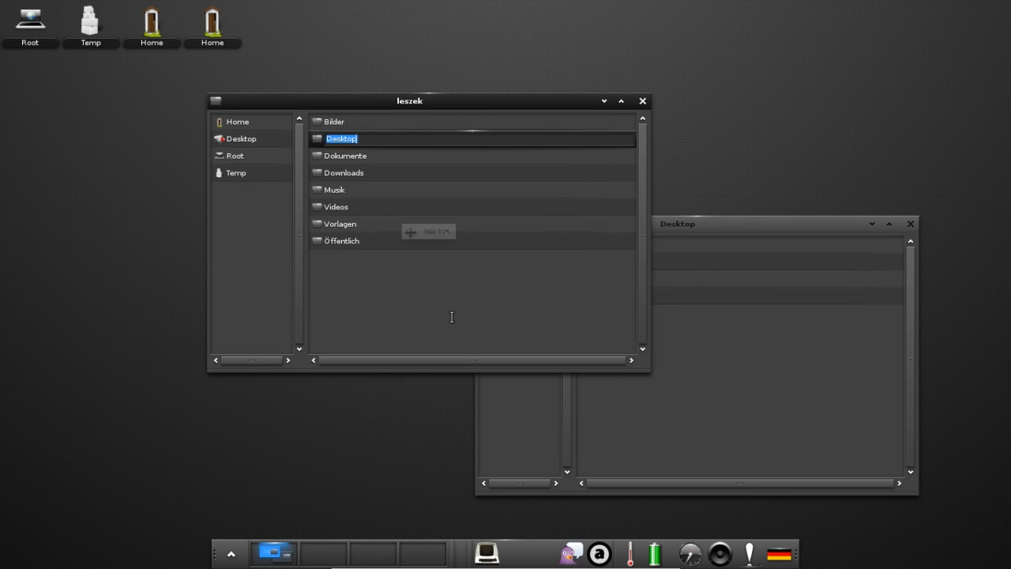
left_click(452, 316)
left_click(692, 361)
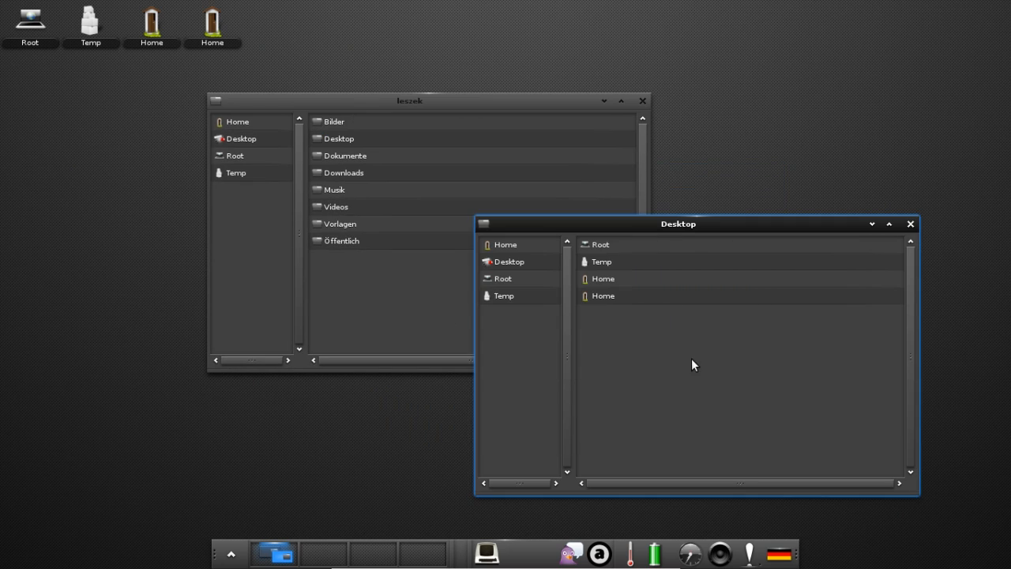
left_click(910, 224)
right_click(363, 293)
mouse_move(403, 323)
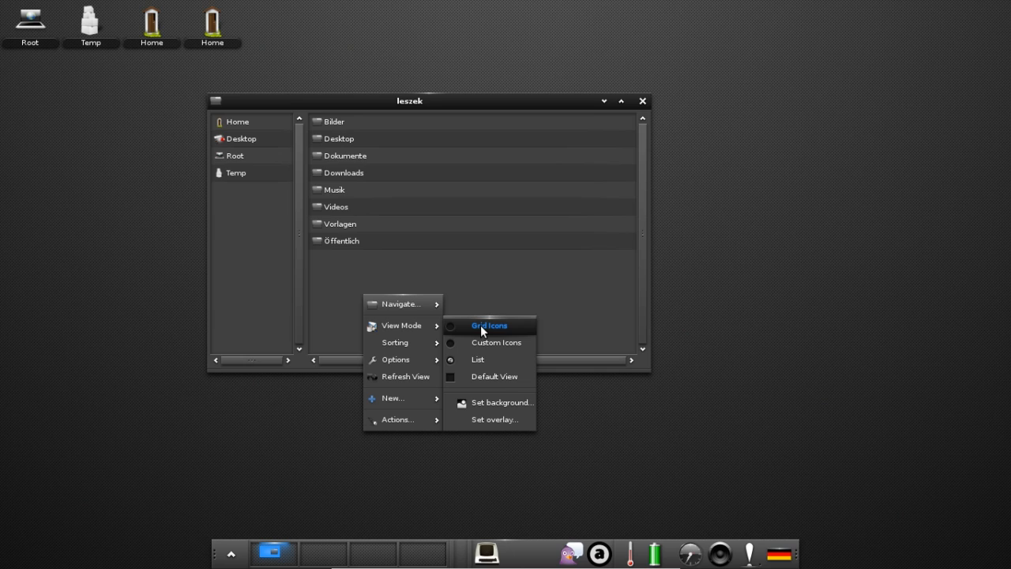
left_click(510, 404)
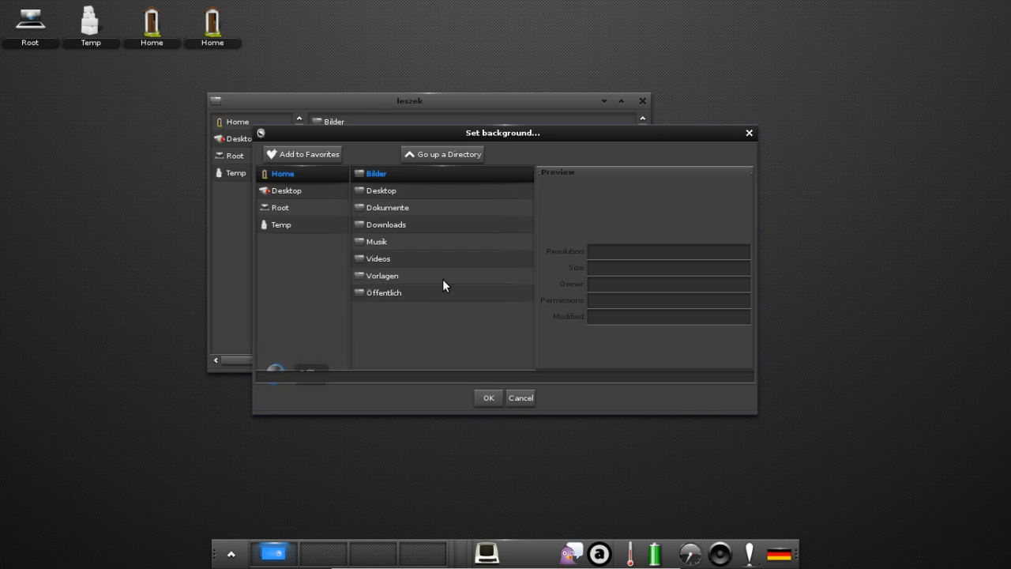
left_click(488, 397)
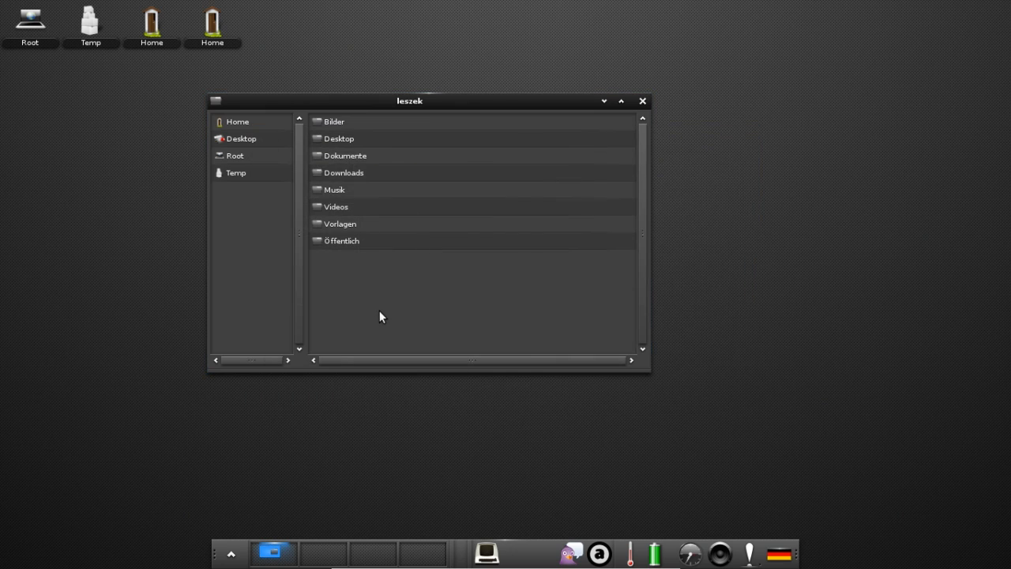
right_click(379, 311)
mouse_move(421, 342)
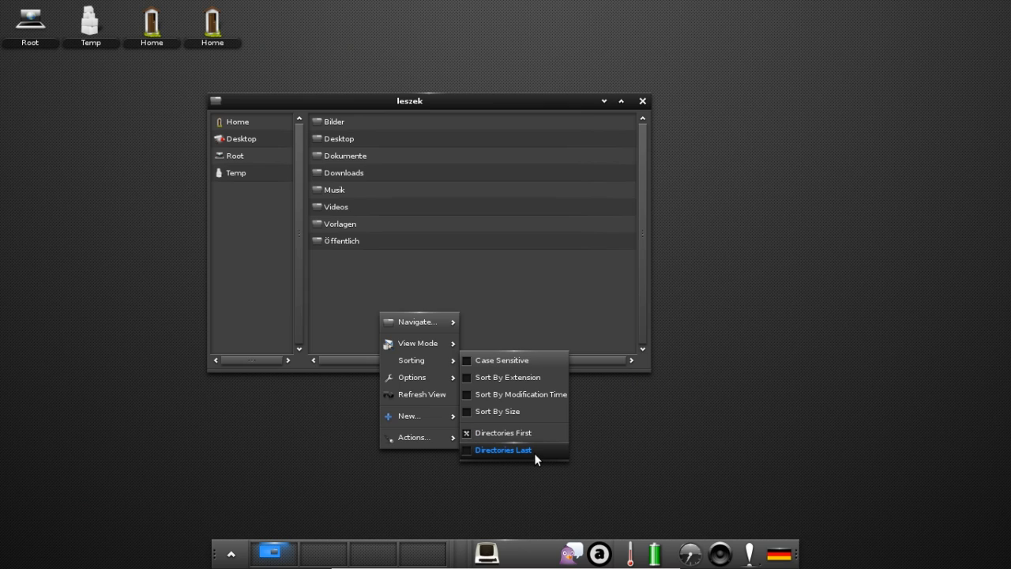
left_click(536, 320)
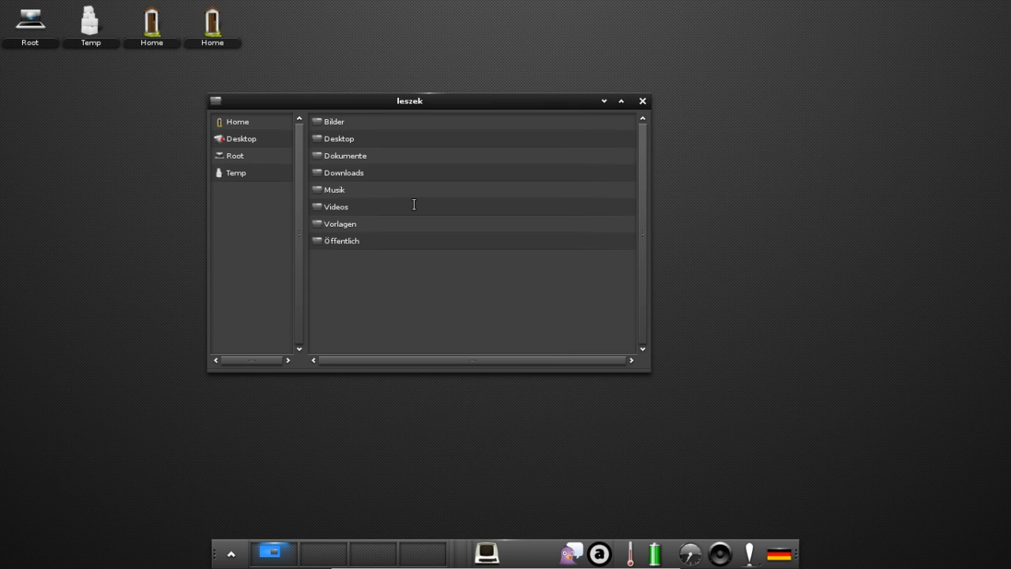
Switch the leszek folder's view mode to Grid Icons.
right_click(401, 314)
mouse_move(443, 345)
left_click(506, 348)
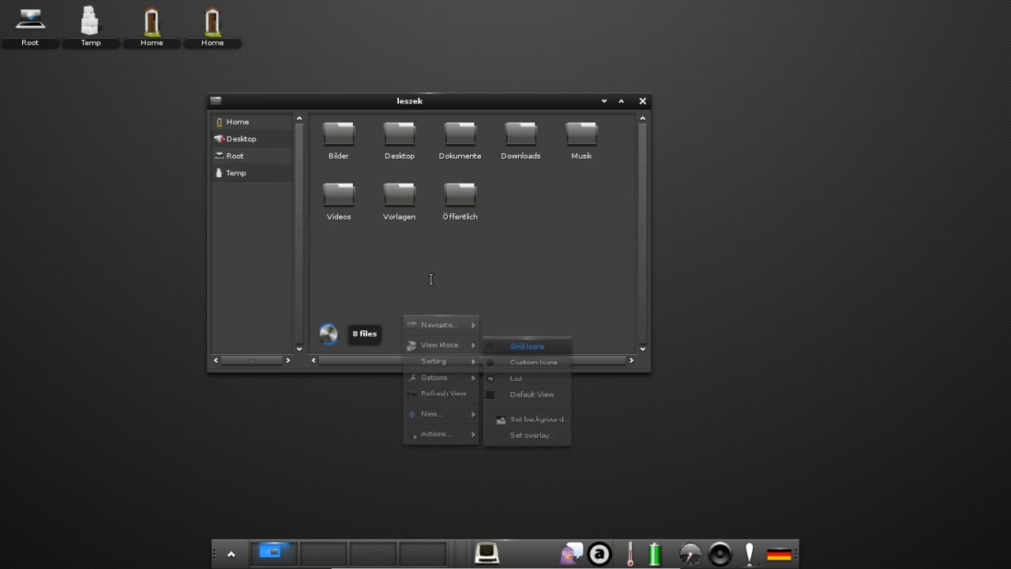
Open File Manager Settings from the folder's Options context menu.
right_click(391, 267)
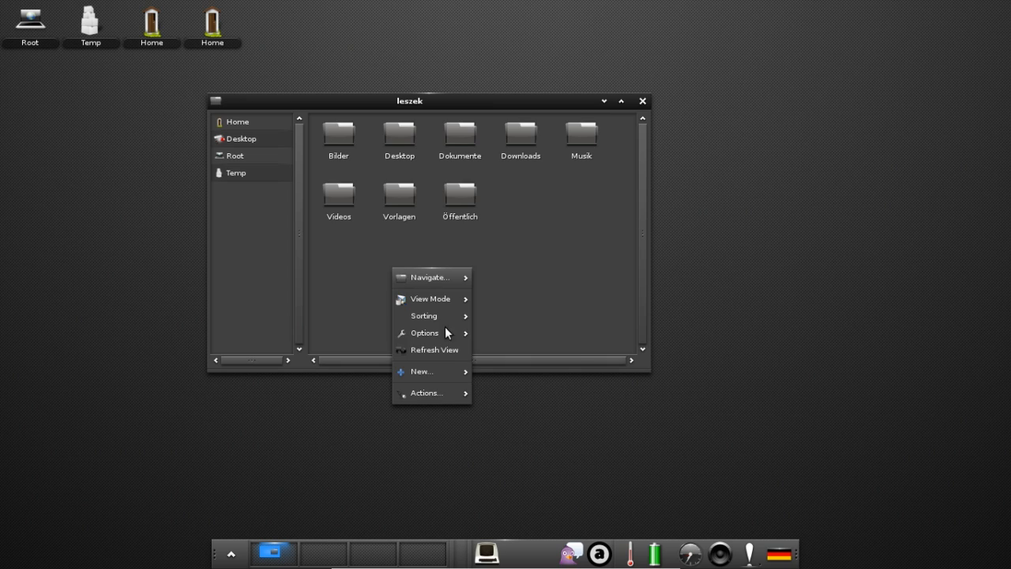
mouse_move(438, 333)
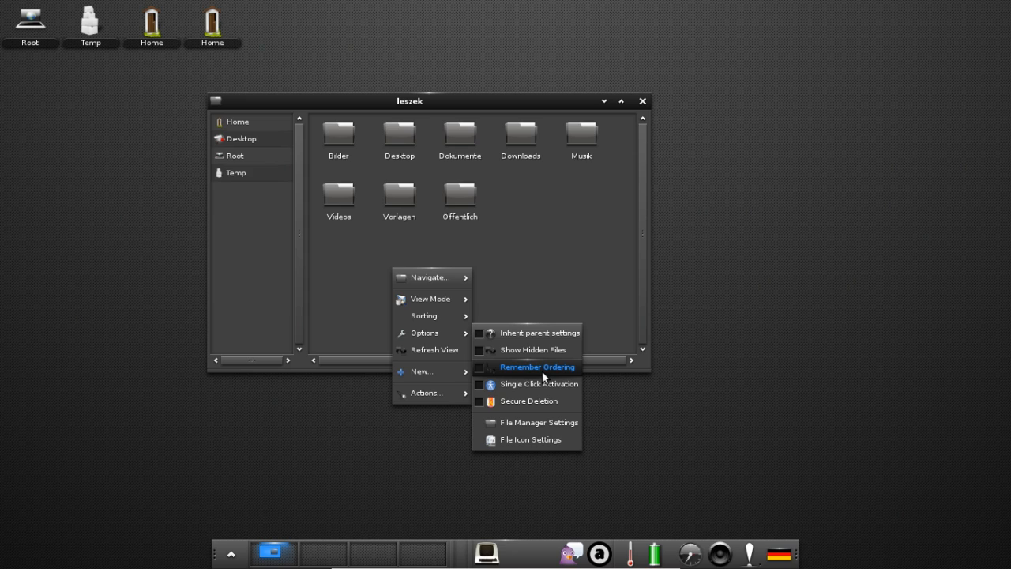
left_click(534, 425)
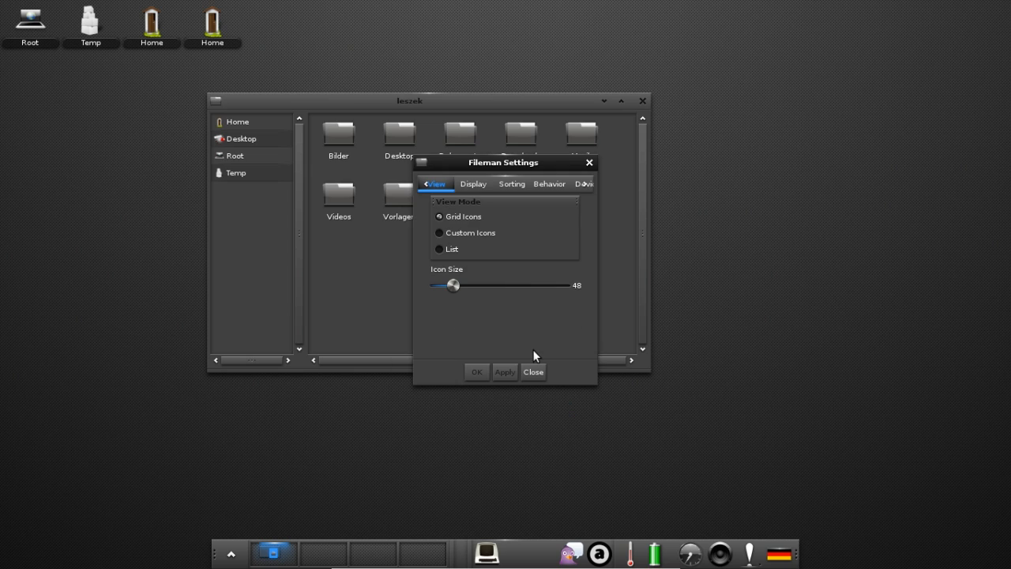
Review the Display, Sorting, Behavior, Device and Tooltip tabs of Fileman Settings.
left_click(473, 184)
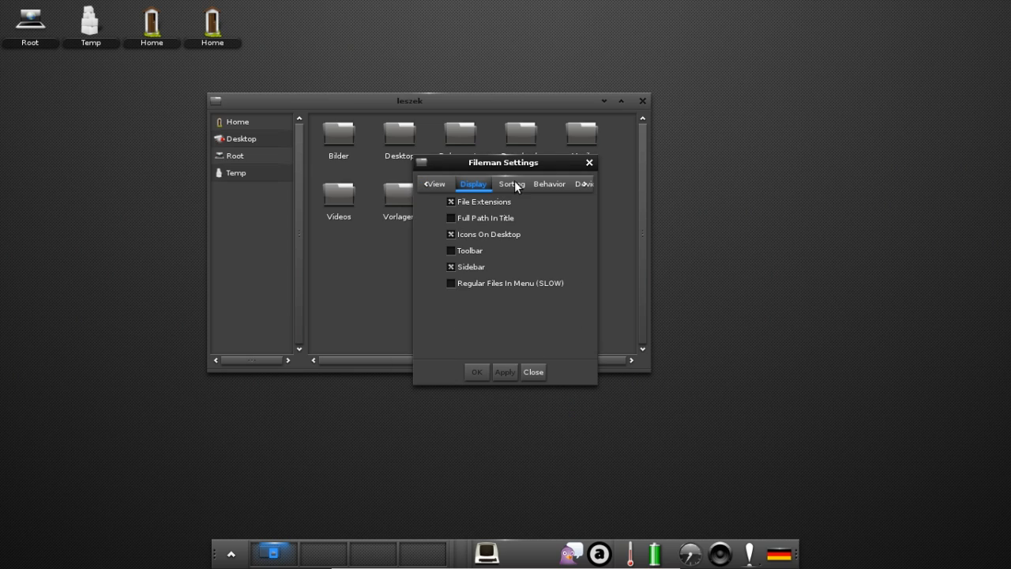
left_click(512, 184)
left_click(547, 185)
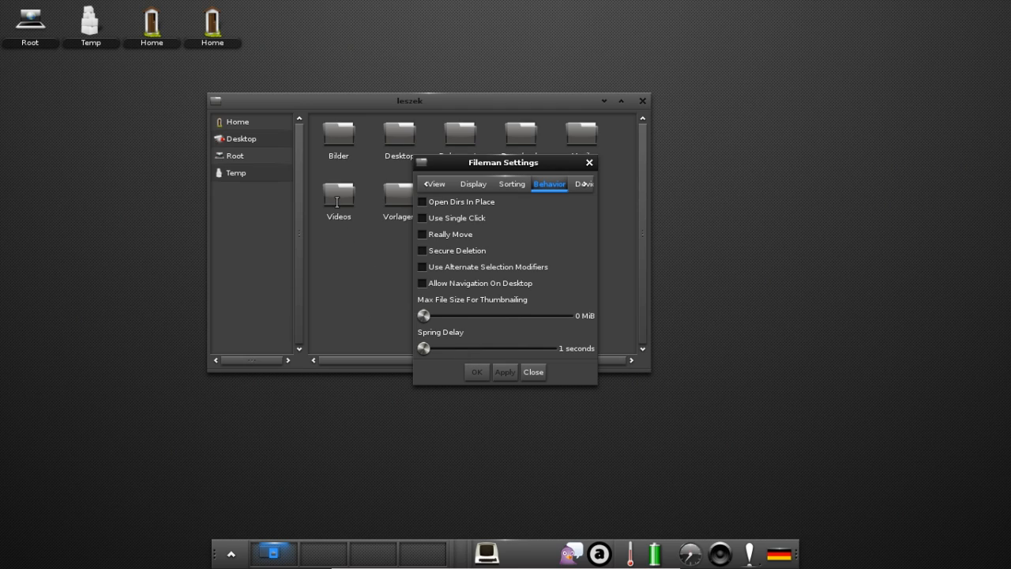
mouse_move(336, 202)
left_click(577, 184)
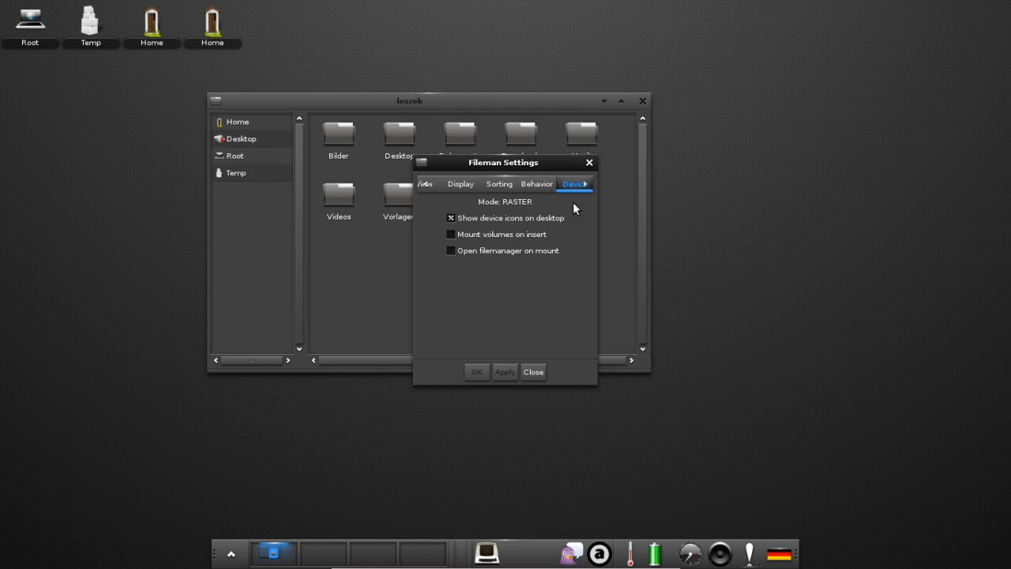
left_click(587, 184)
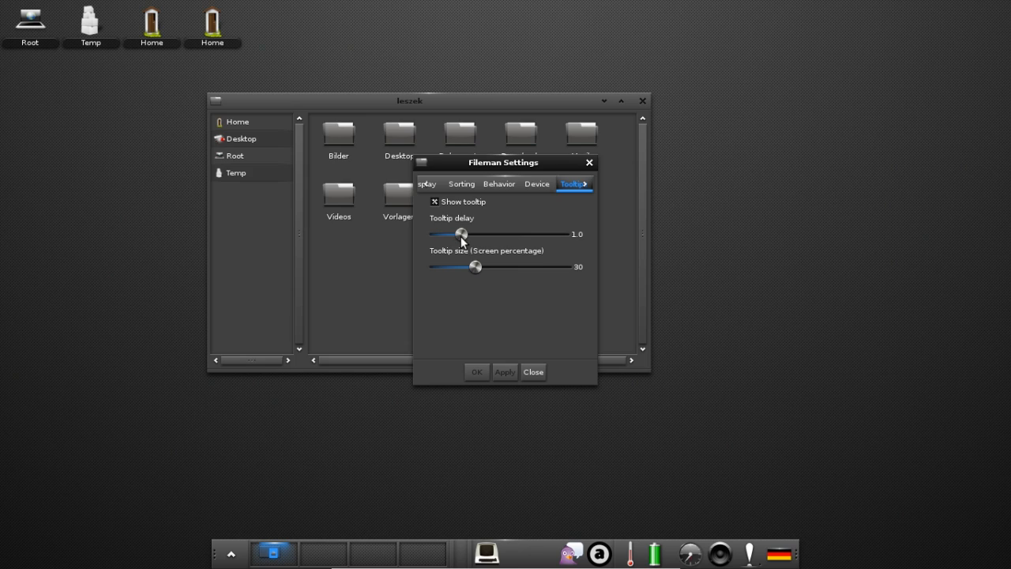
Try a longer tooltip delay, return it to 1.5, and close the settings.
left_click_drag(461, 237, 539, 236)
left_click_drag(495, 239, 474, 240)
left_click(533, 372)
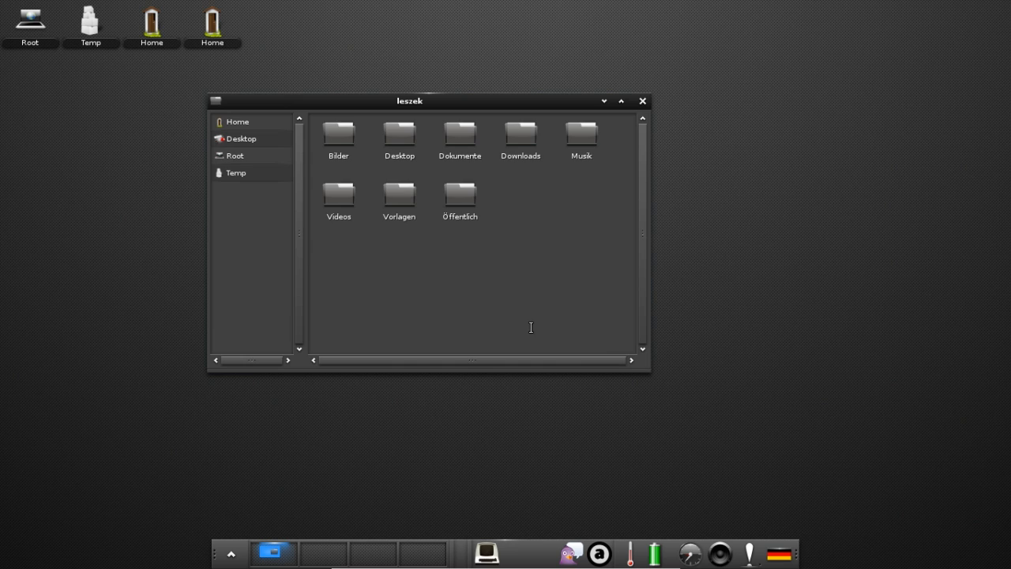
Create a new empty file via New... > File, name it 'test', and select it.
right_click(396, 270)
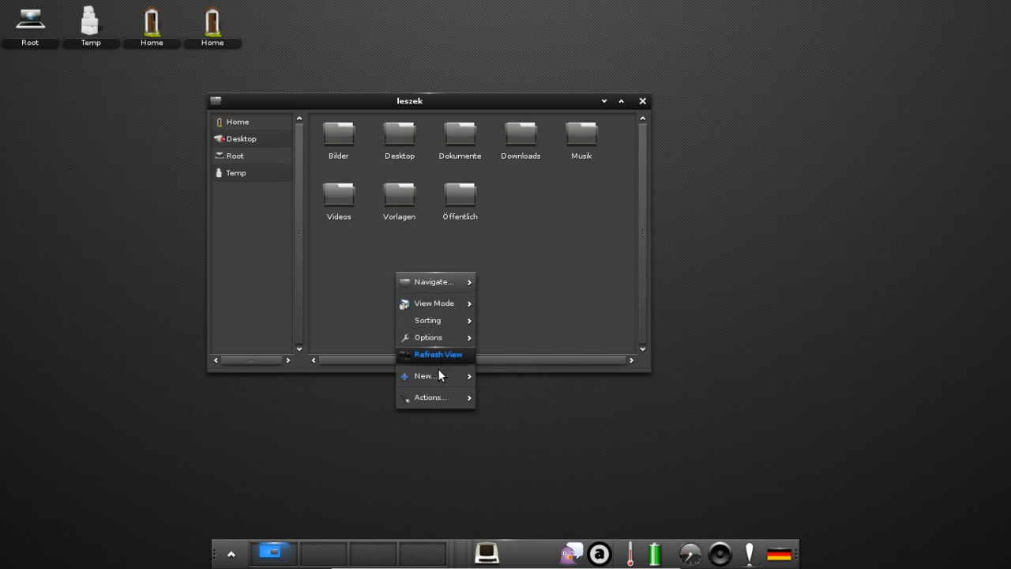
mouse_move(431, 382)
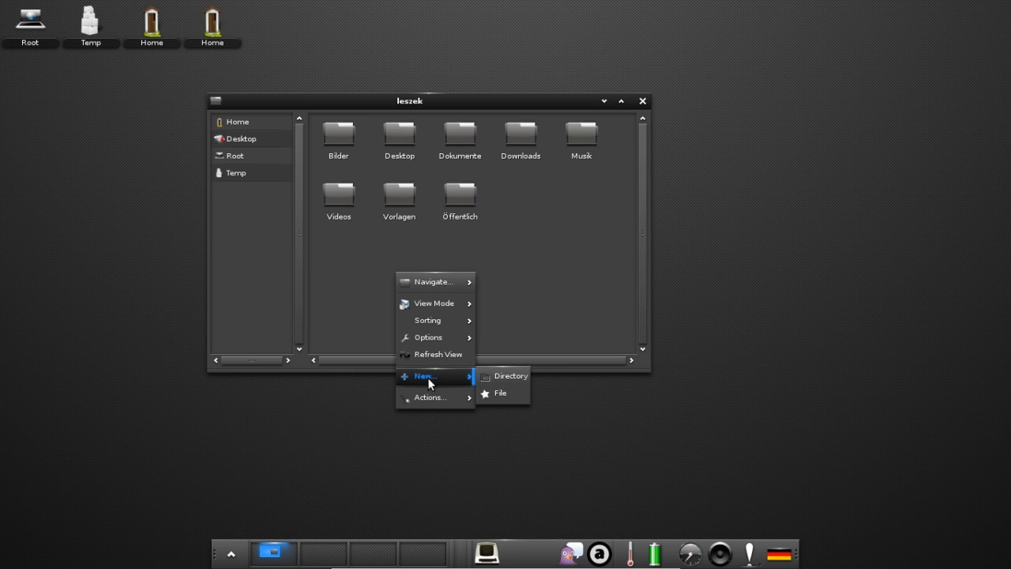
left_click(503, 398)
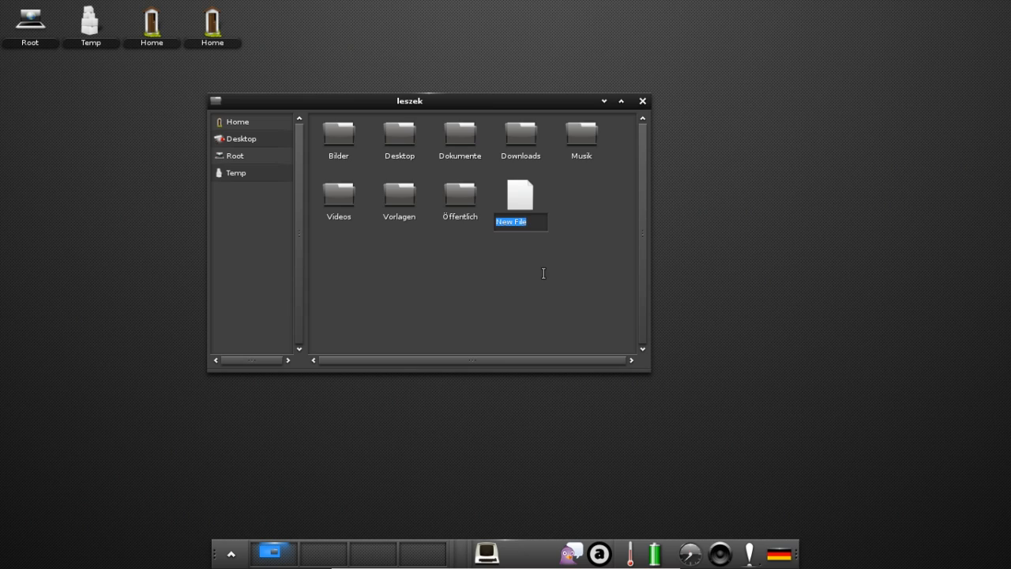
type("test")
key("Return")
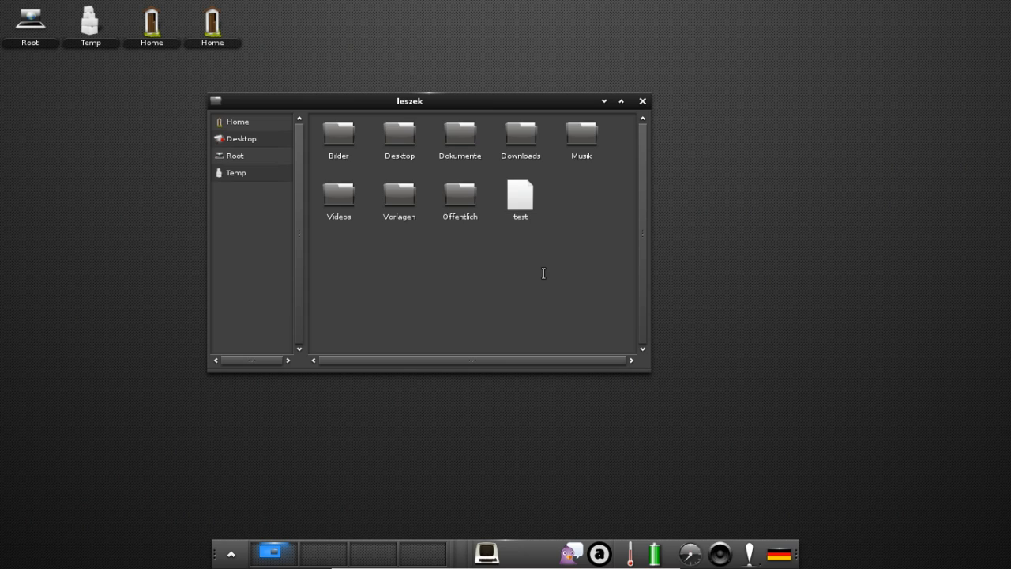
left_click(518, 203)
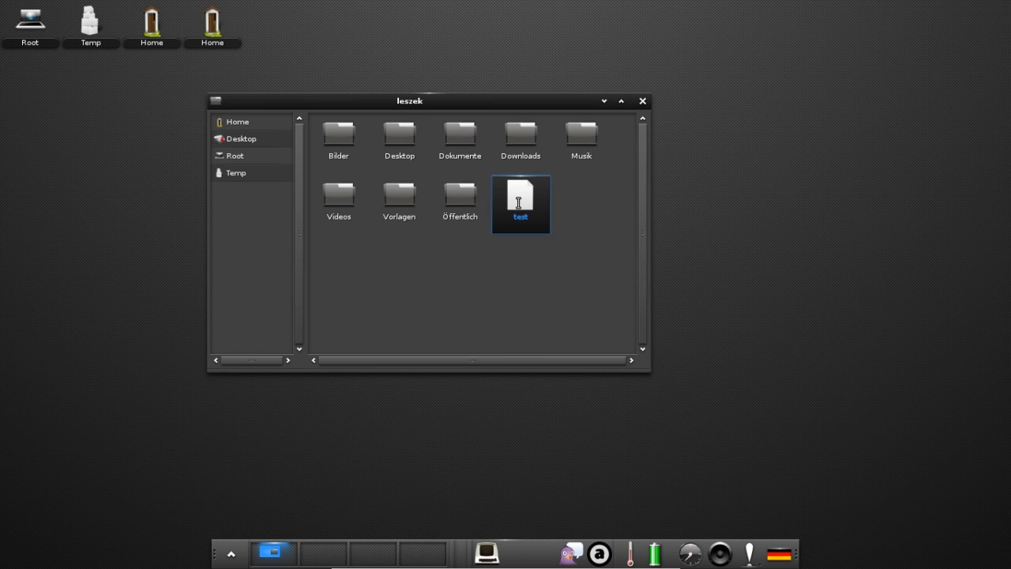
double_click(518, 203)
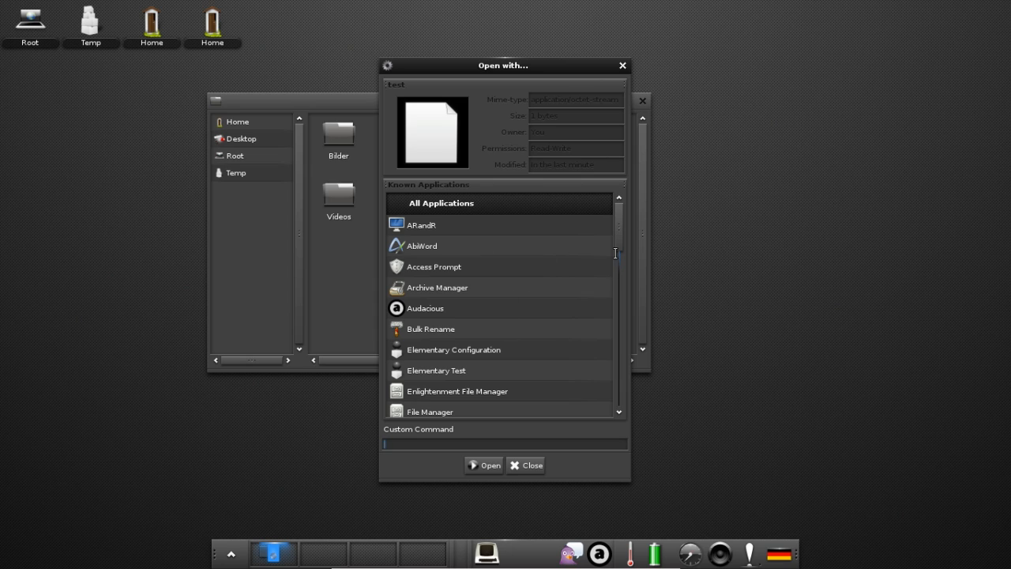
left_click_drag(621, 235, 623, 311)
left_click(425, 290)
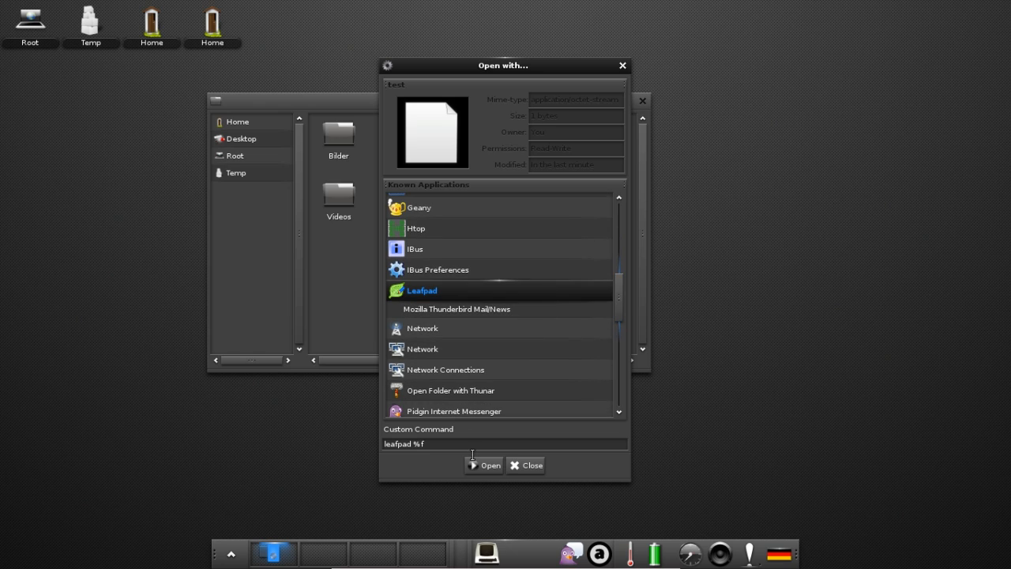
left_click(483, 465)
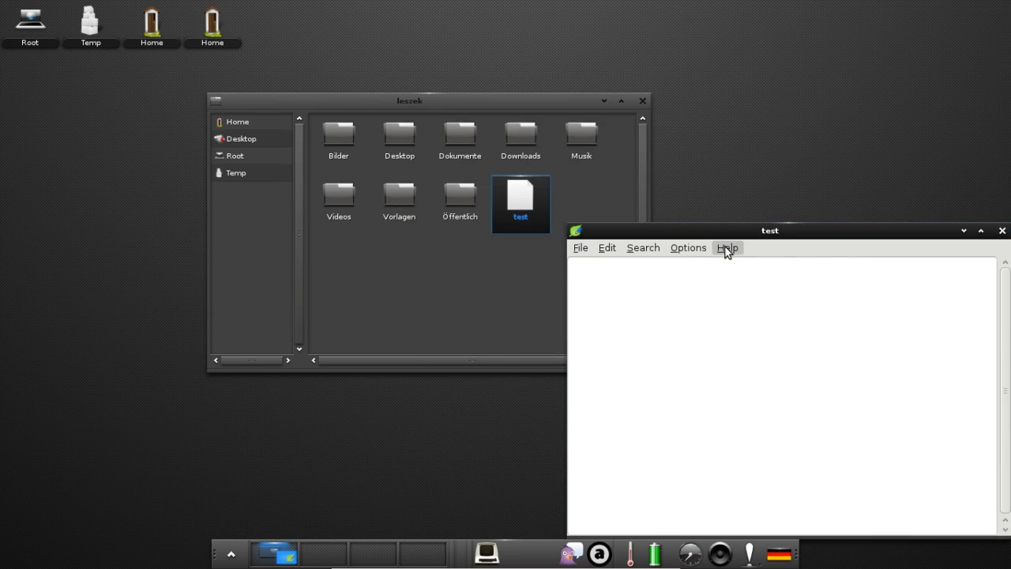
left_click(726, 249)
left_click(1001, 230)
left_click(1001, 230)
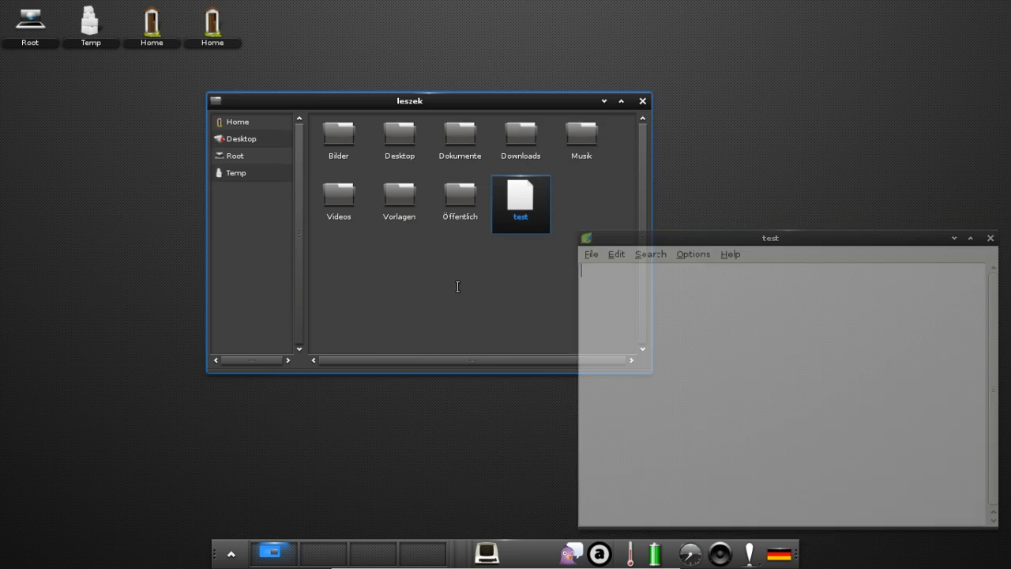
Open a terminal in the leszek folder, move it slightly up-left, then close it.
right_click(468, 262)
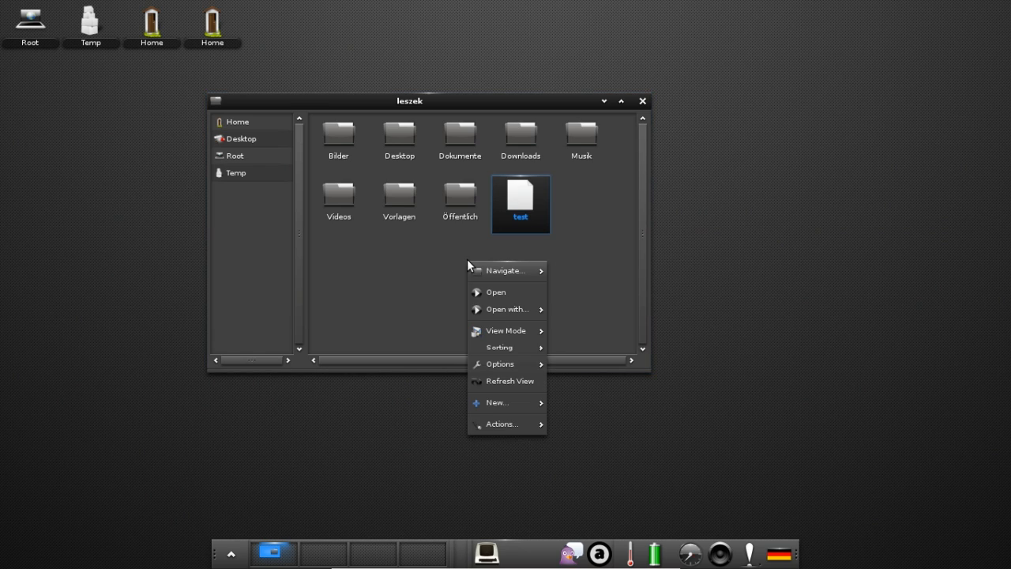
mouse_move(505, 429)
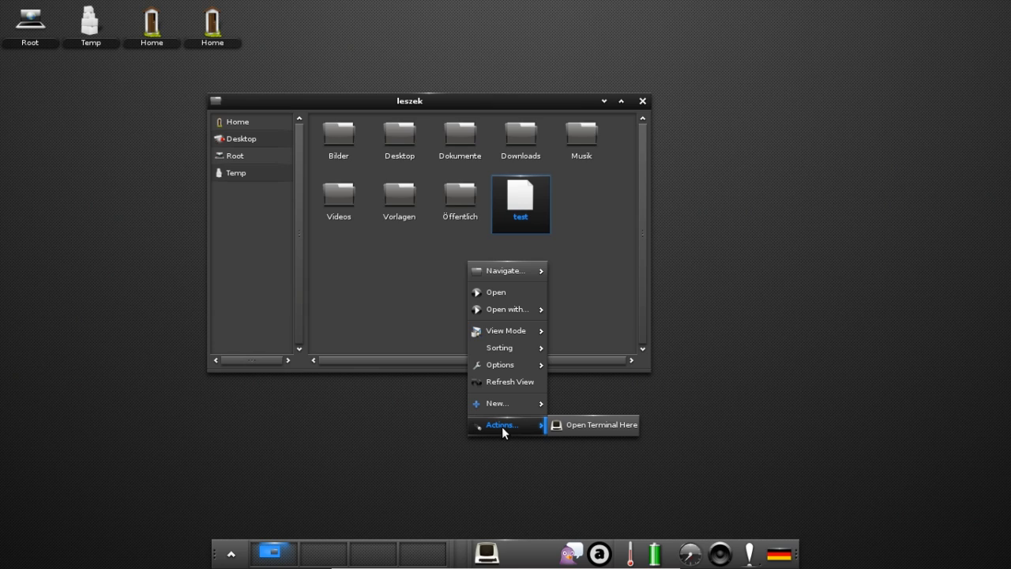
left_click(589, 426)
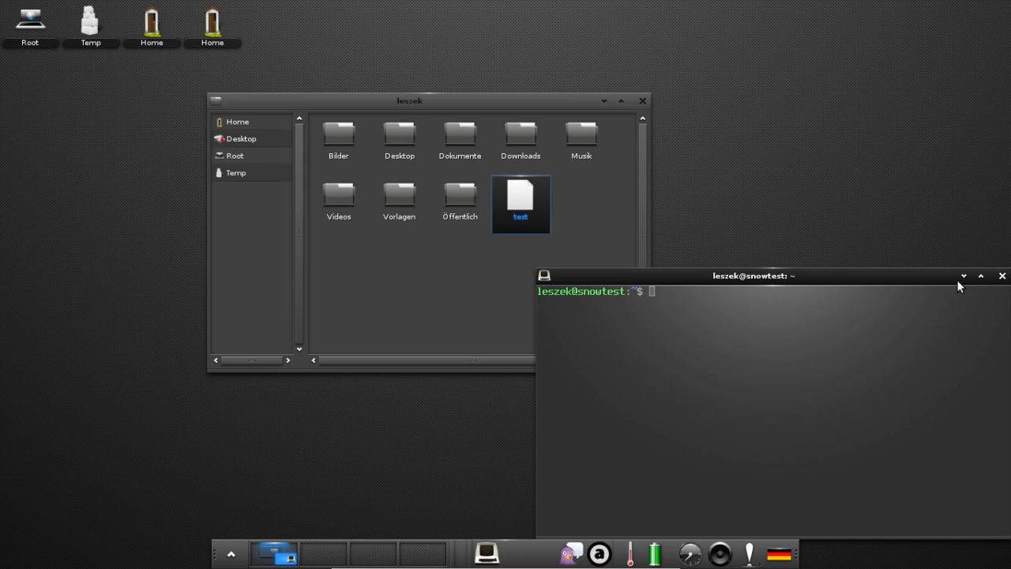
left_click_drag(856, 278, 815, 253)
left_click(960, 251)
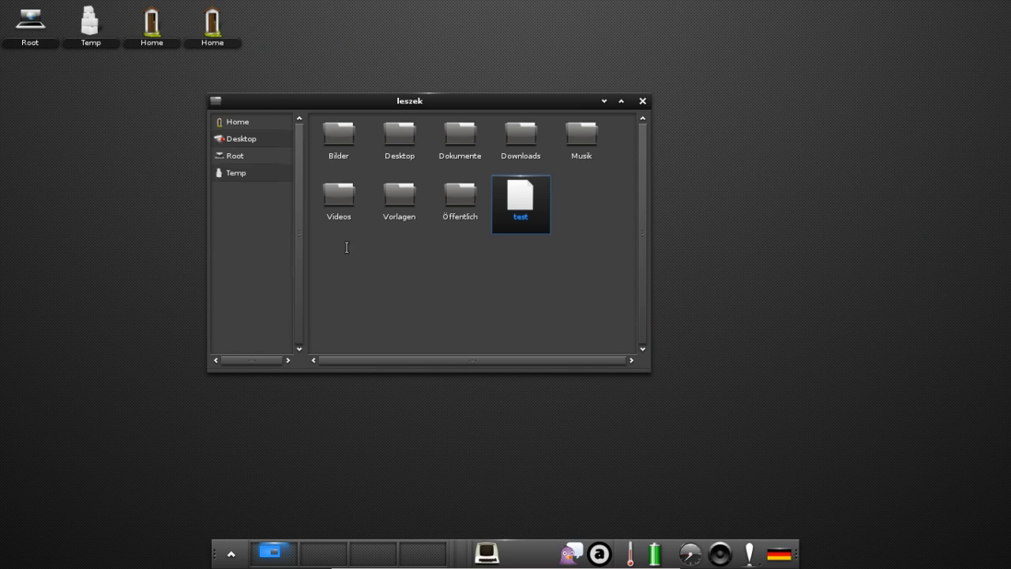
Bookmark the Videos folder from Home in the sidebar and open it in its own window.
left_click(237, 121)
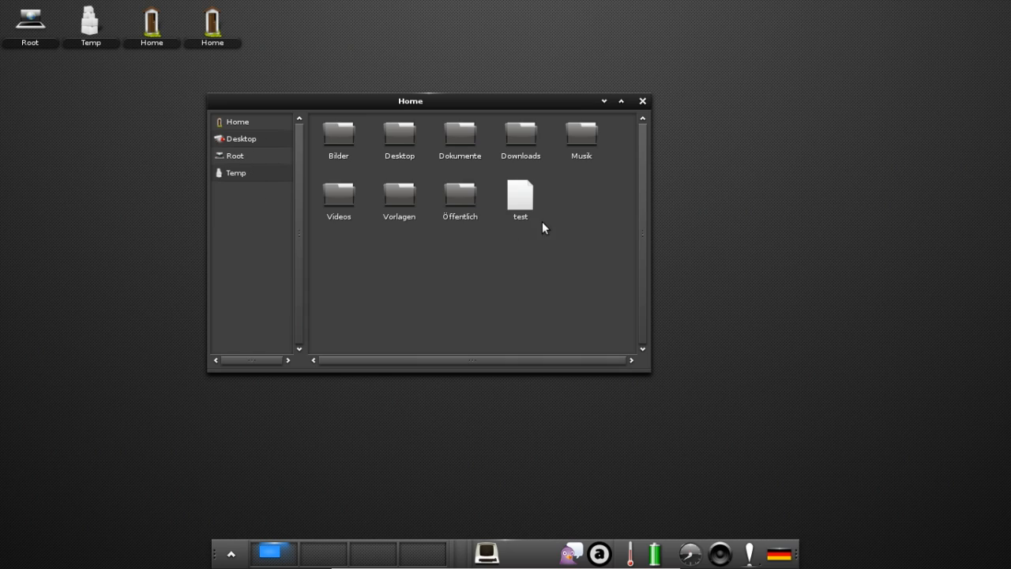
left_click_drag(339, 199, 256, 250)
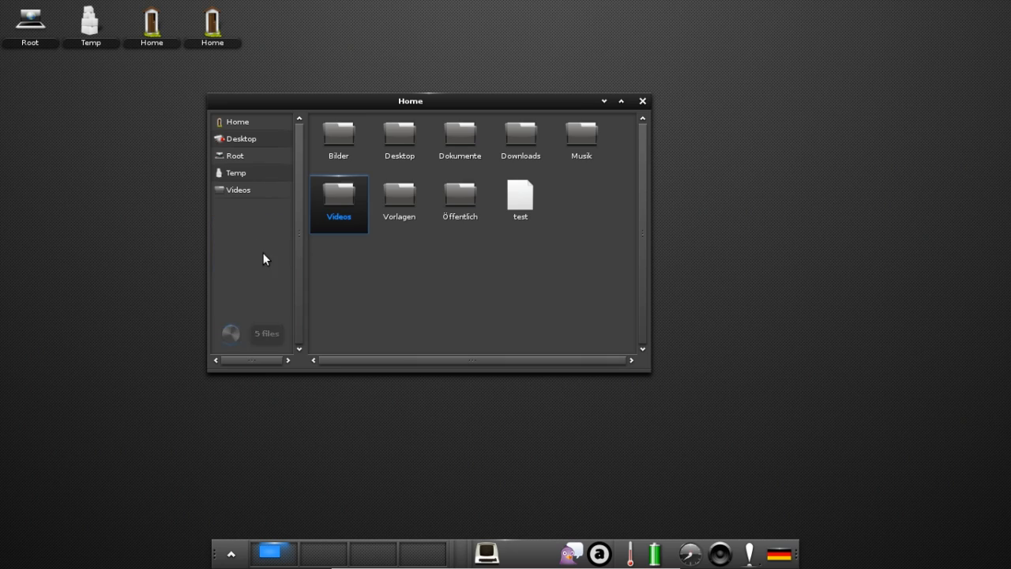
left_click(240, 189)
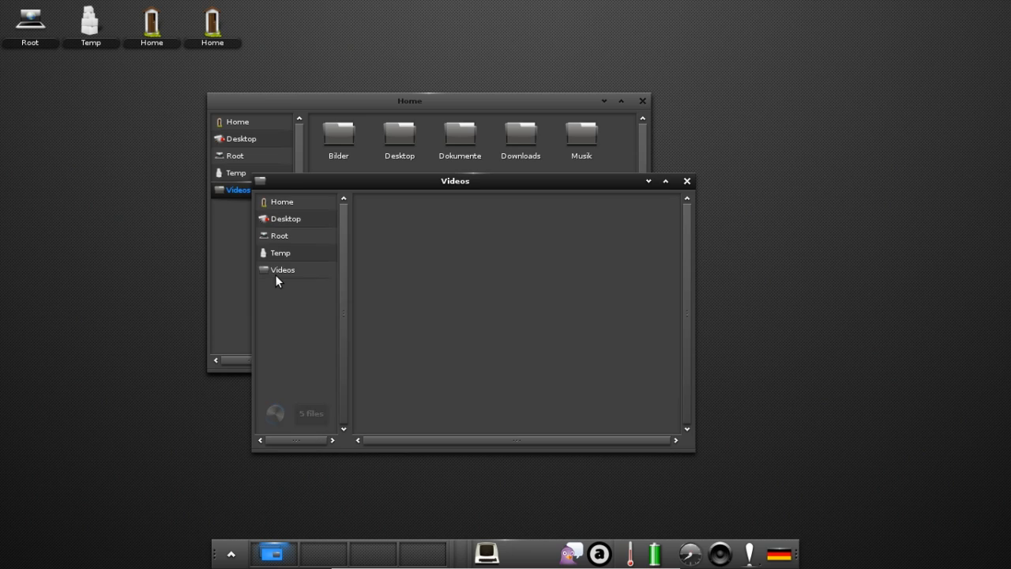
Close the empty Videos window, clear the selection, and close the file manager.
left_click(687, 181)
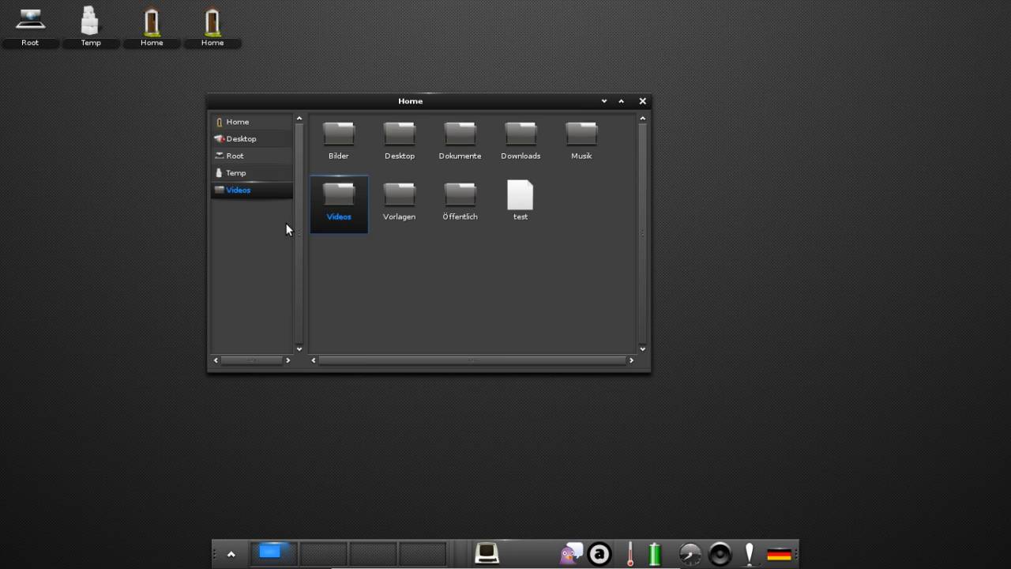
left_click(554, 281)
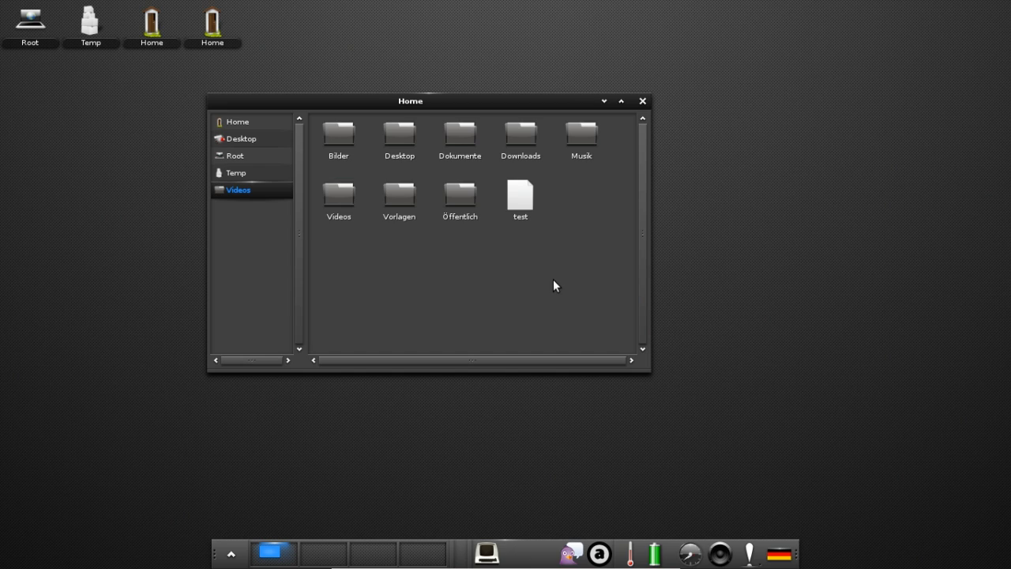
left_click(642, 101)
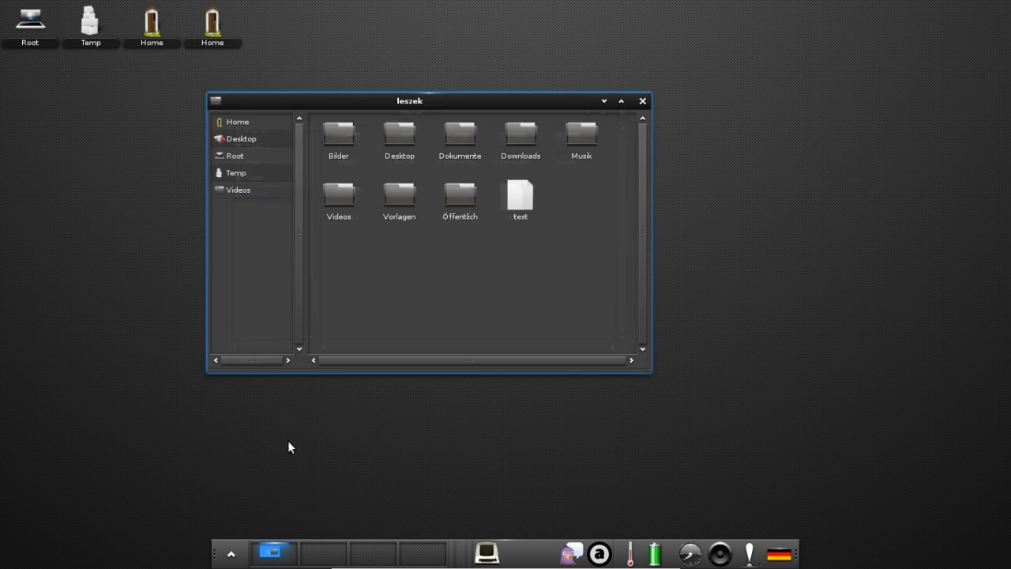
Review the default and neptune themes in the Theme Selector, keeping default active.
left_click(642, 101)
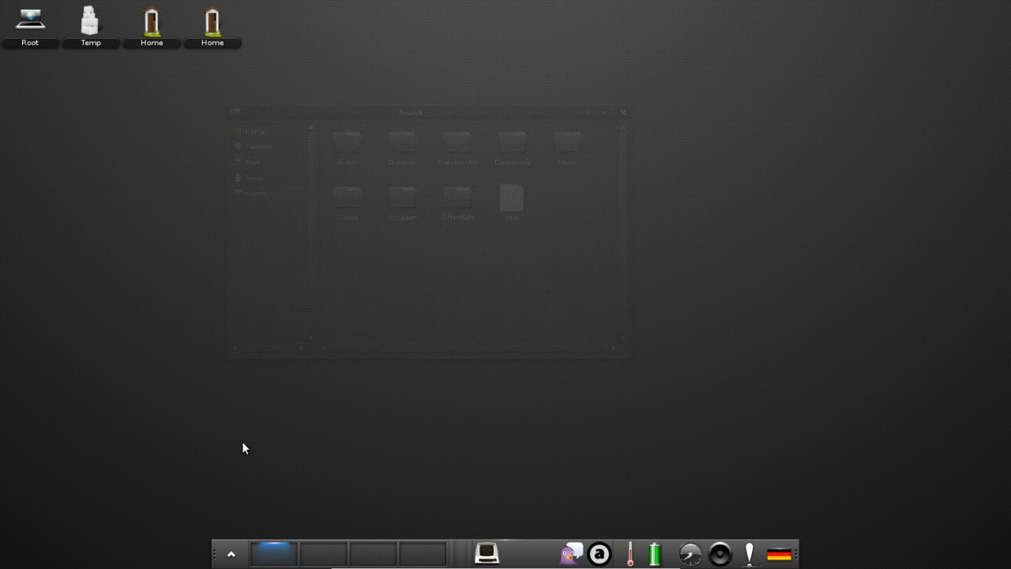
left_click(230, 552)
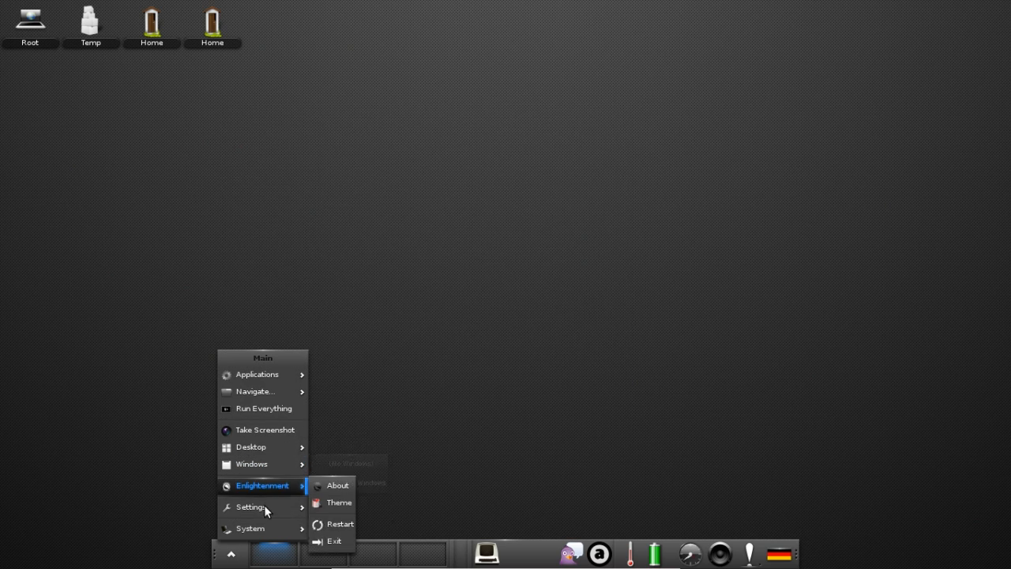
mouse_move(256, 515)
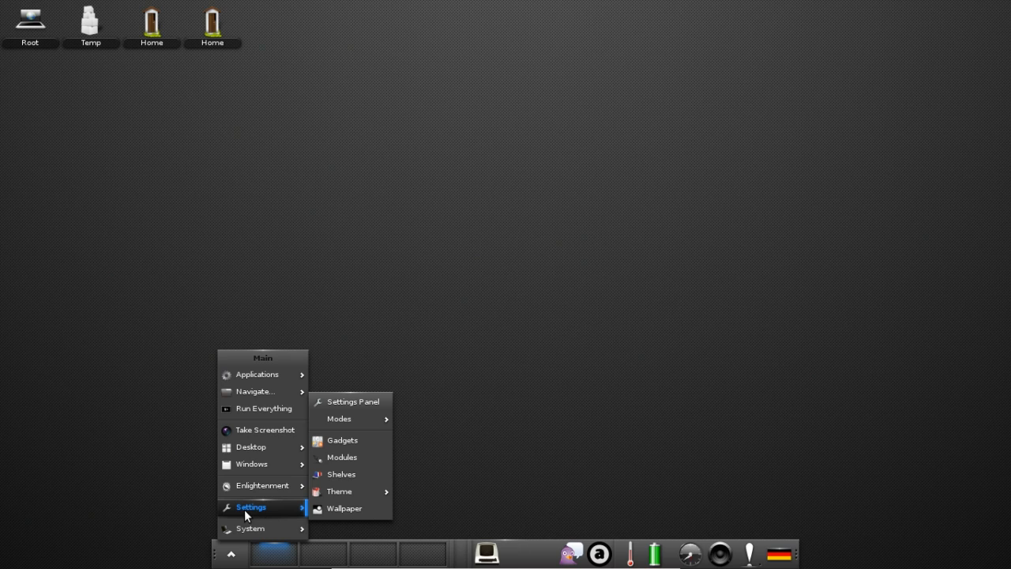
left_click(339, 490)
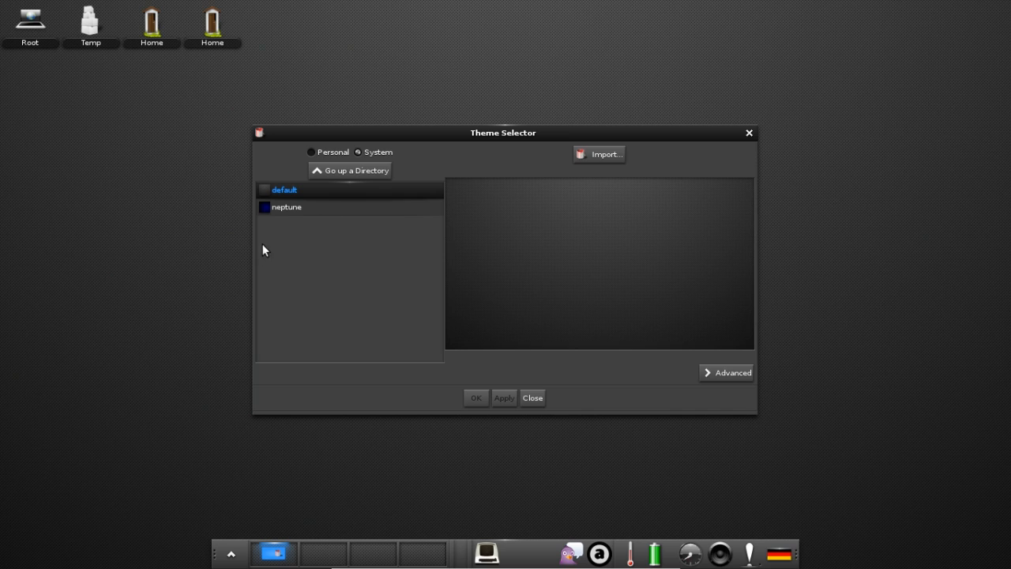
left_click(533, 398)
Reopen the main menu to show the Settings > Theme submenu.
left_click(231, 554)
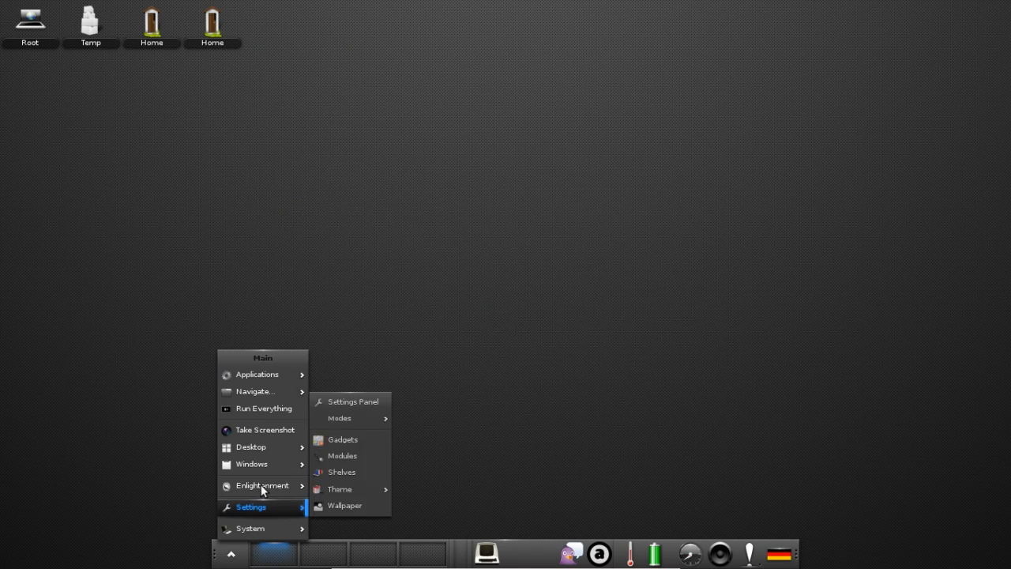
mouse_move(264, 488)
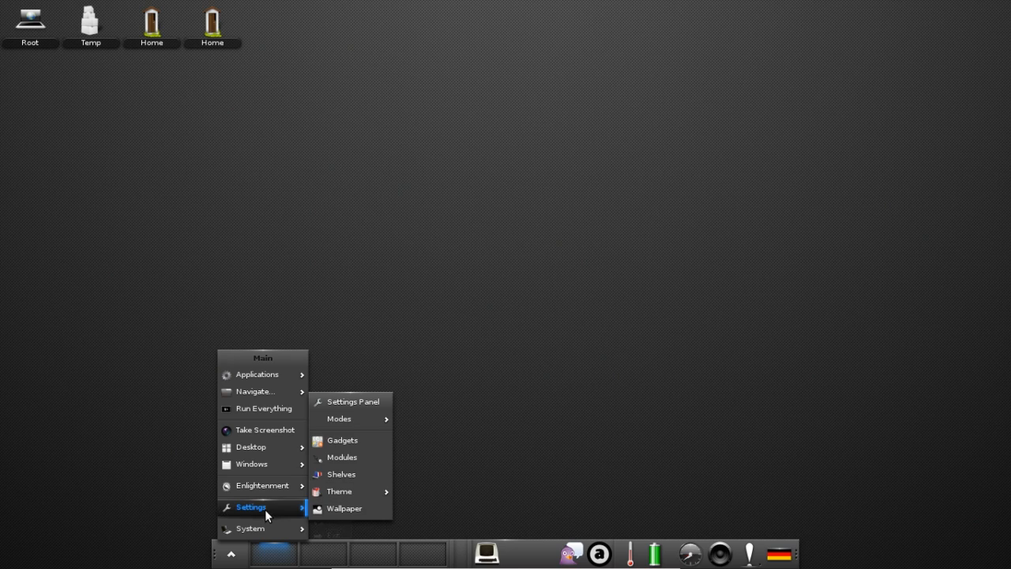
mouse_move(350, 492)
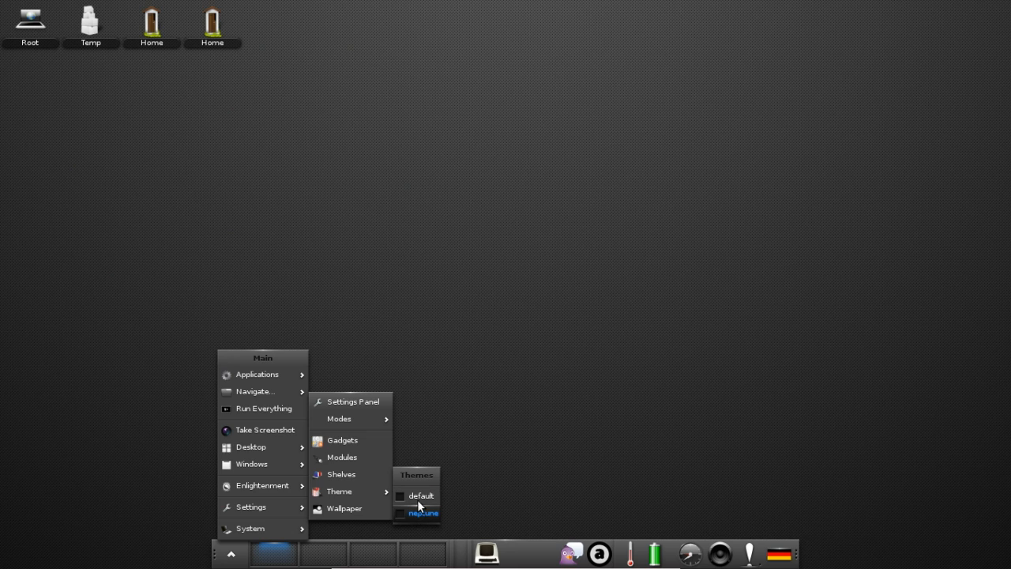
left_click(348, 474)
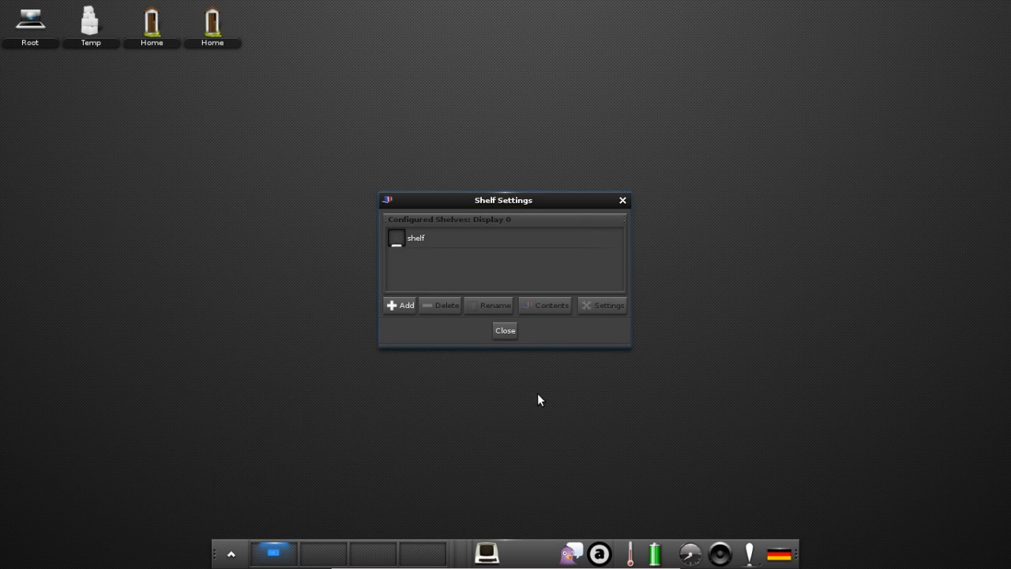
left_click(431, 246)
left_click(485, 307)
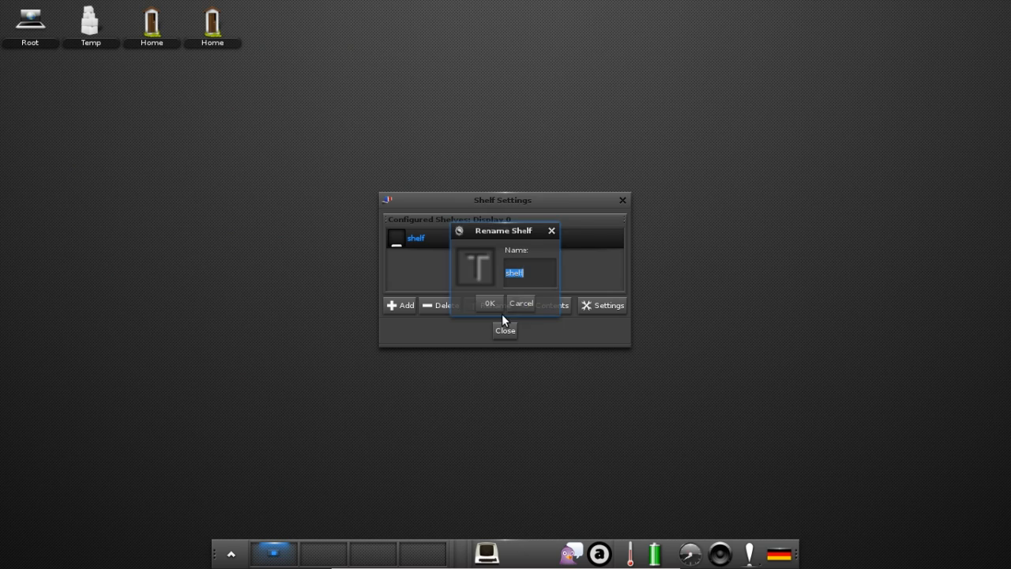
left_click(520, 305)
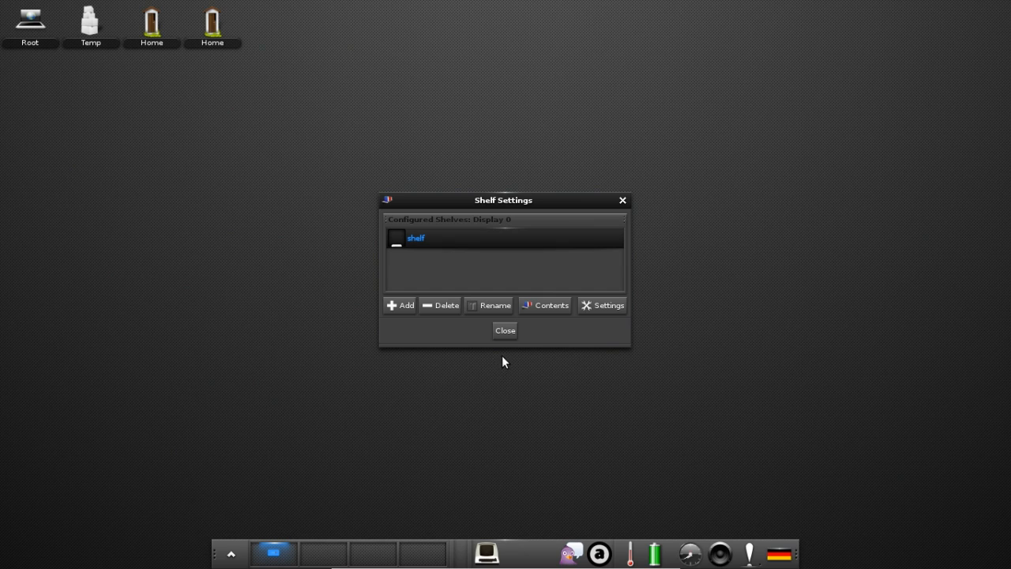
left_click(508, 331)
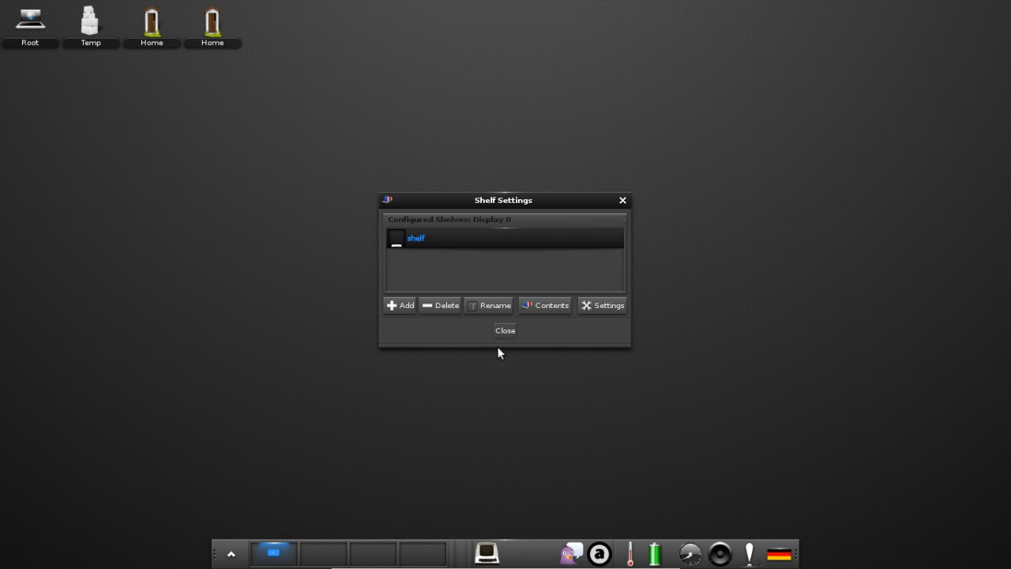
left_click(231, 554)
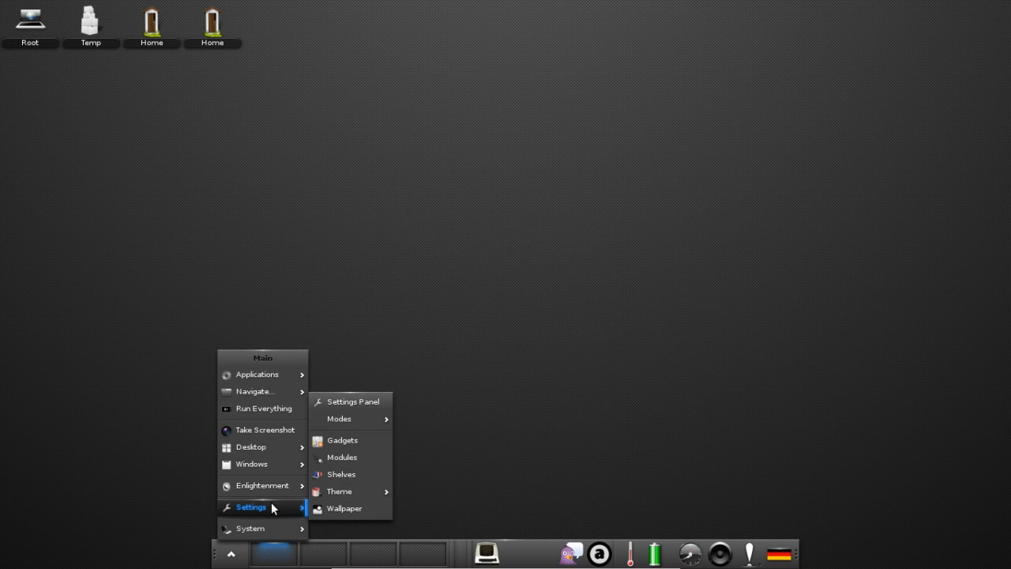
Open the Settings Panel enlarged to show all categories, then Application Theme under Look.
left_click(353, 401)
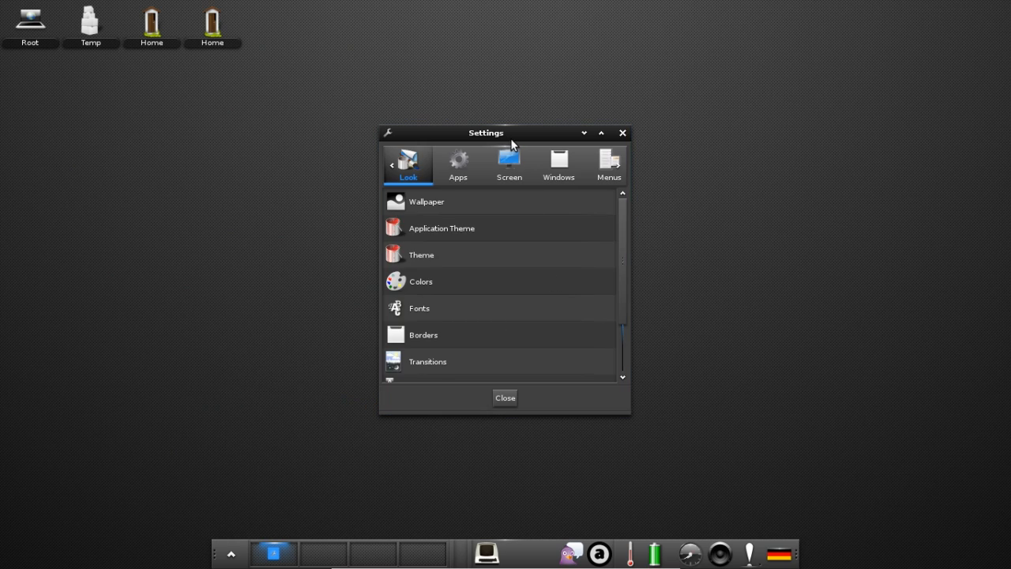
left_click_drag(510, 138, 332, 65)
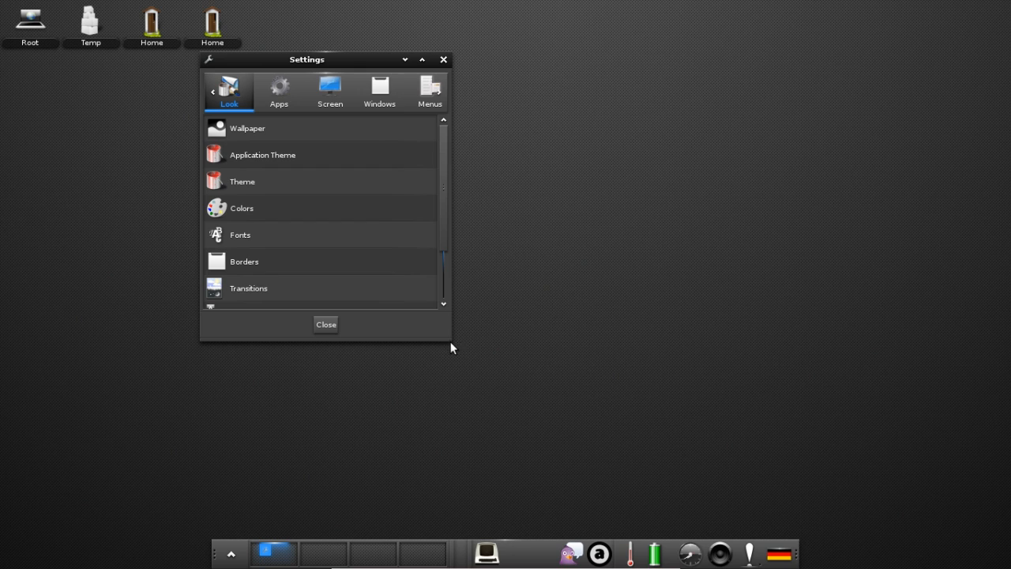
left_click_drag(450, 341, 838, 448)
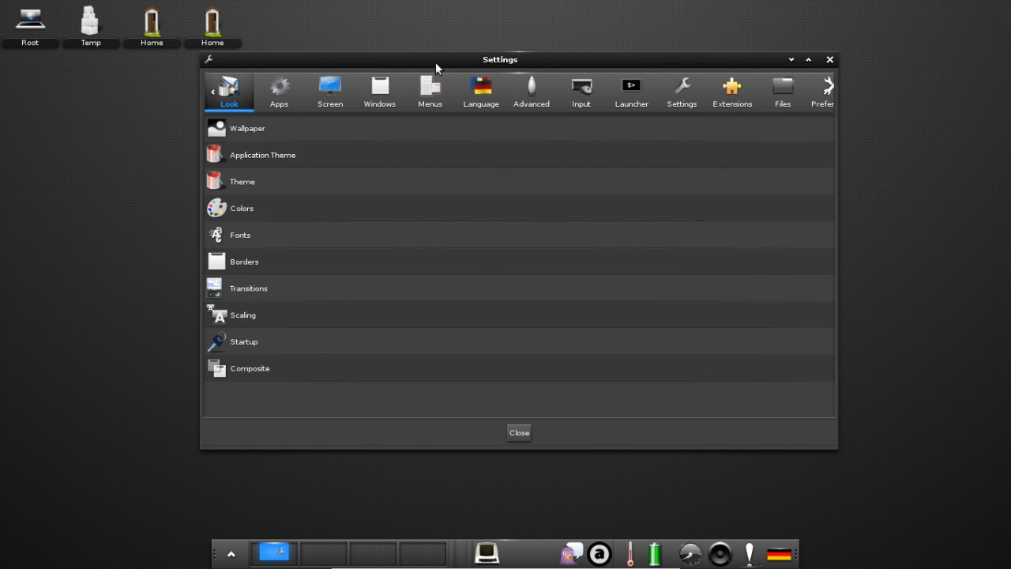
left_click_drag(432, 91, 432, 142)
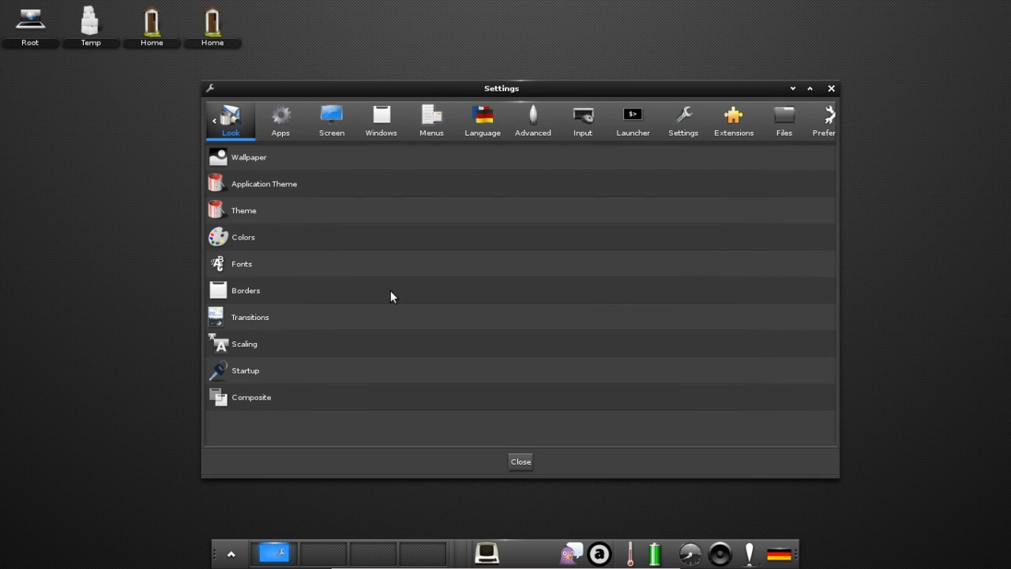
left_click(257, 185)
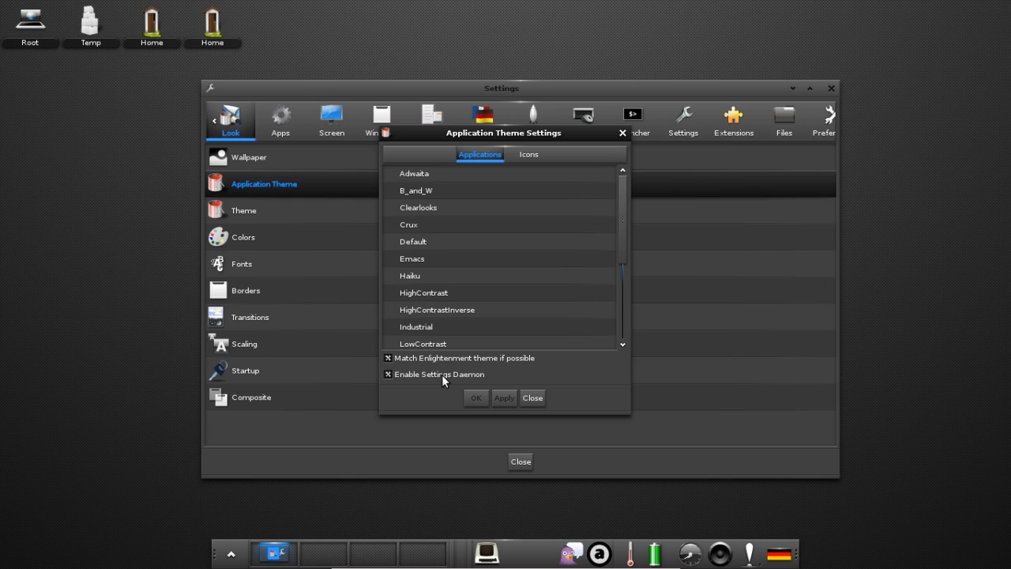
Apply the Faenza icon theme, enabled for Enlightenment too, and close the dialog.
left_click(528, 158)
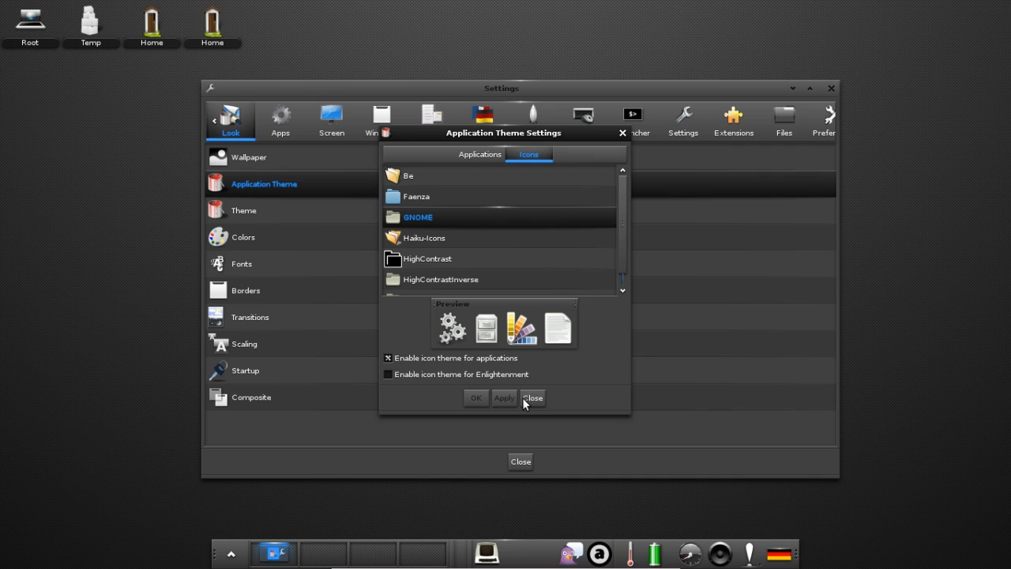
key("Up")
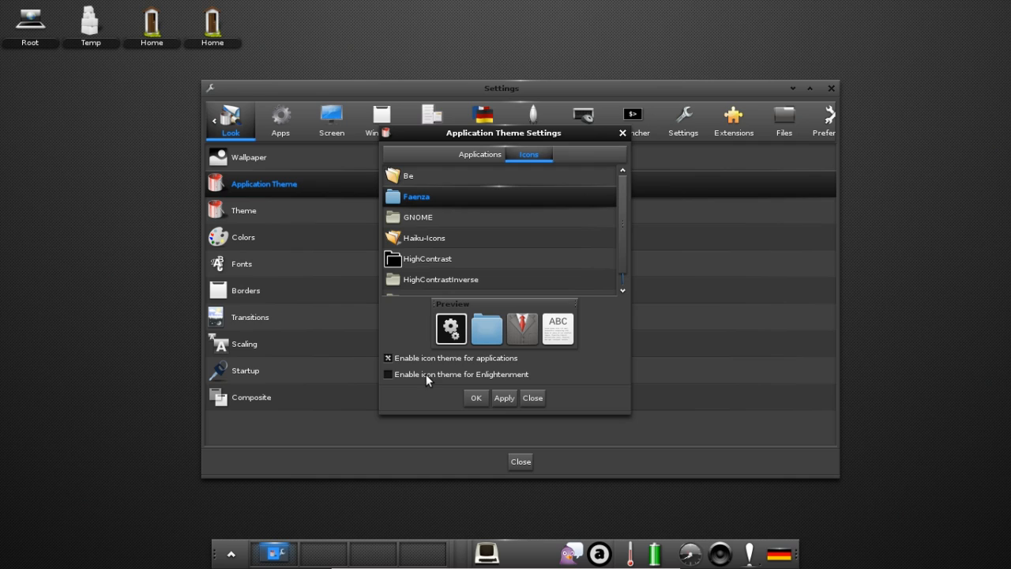
left_click(426, 374)
left_click(505, 398)
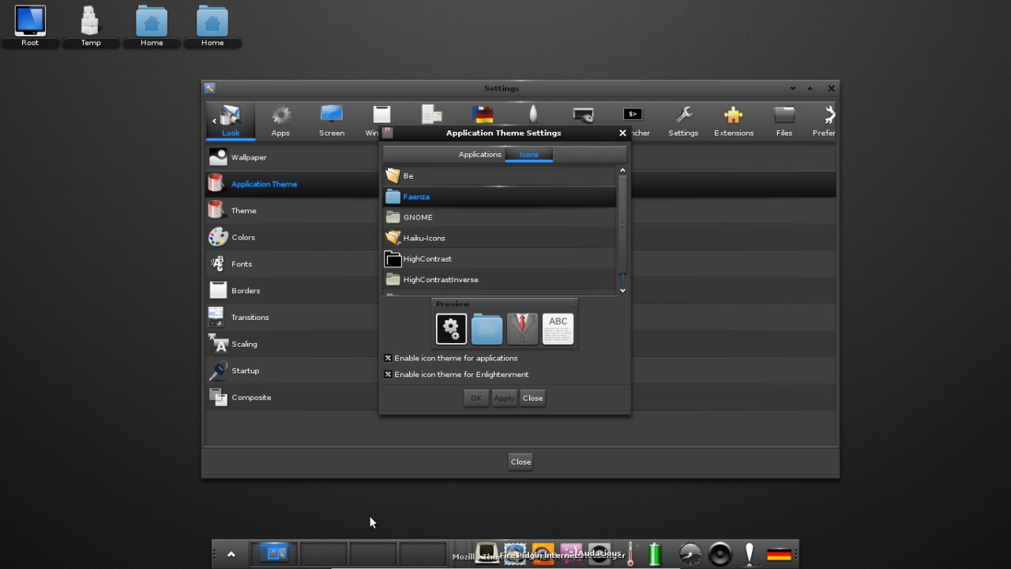
left_click(533, 398)
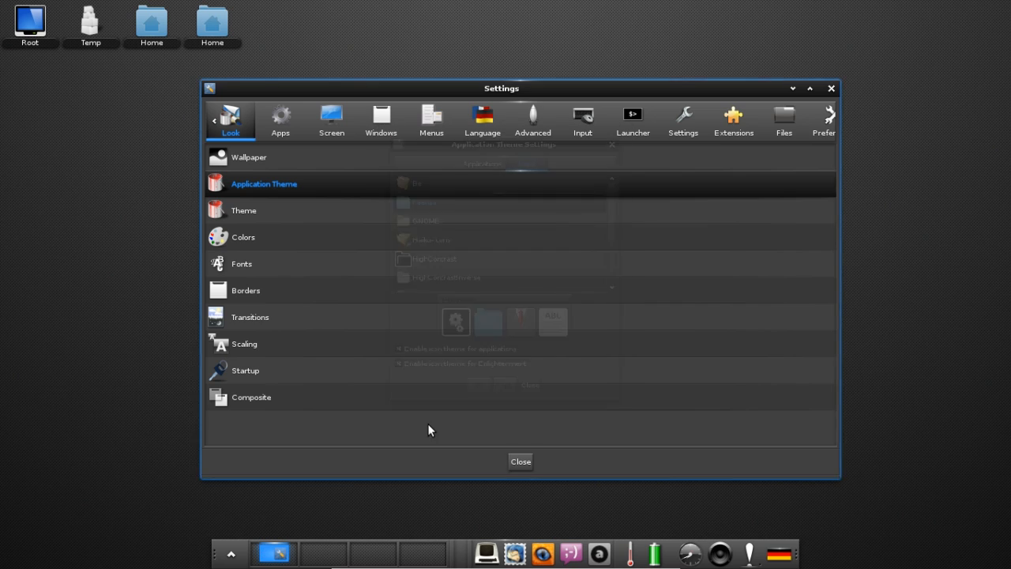
Close the settings window and reopen the Settings Panel from the main menu.
left_click(520, 462)
left_click(231, 552)
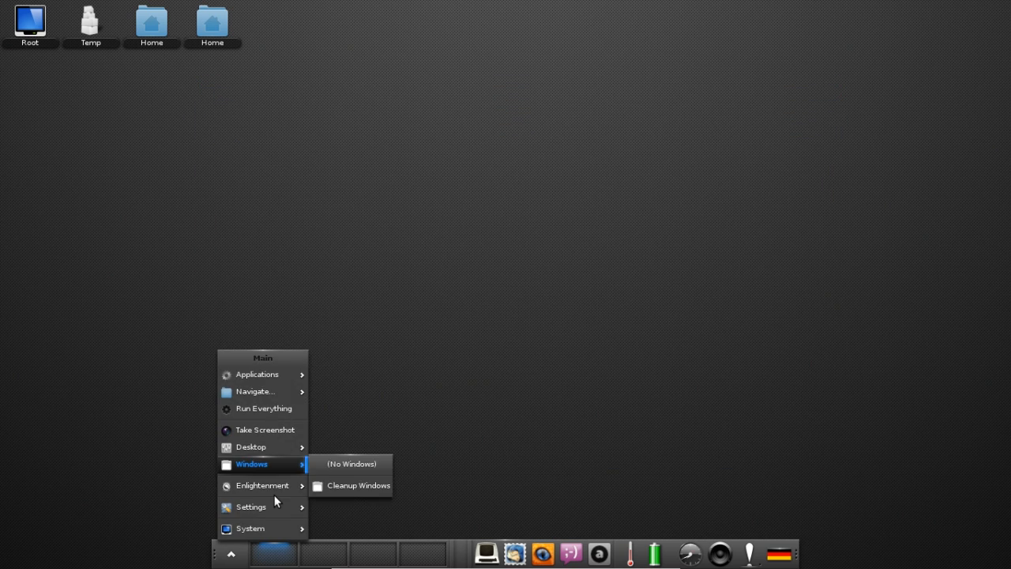
mouse_move(275, 505)
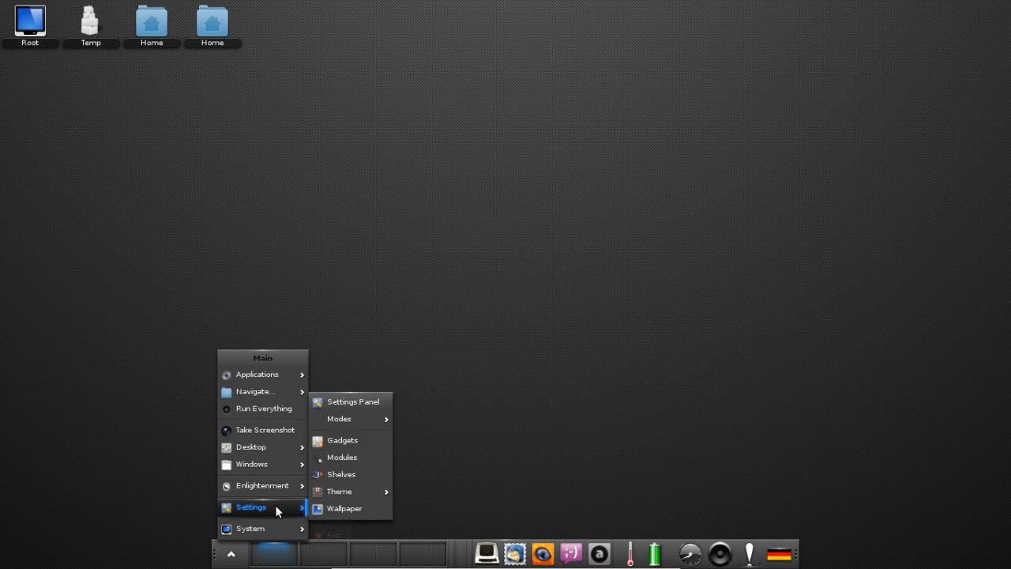
left_click(338, 402)
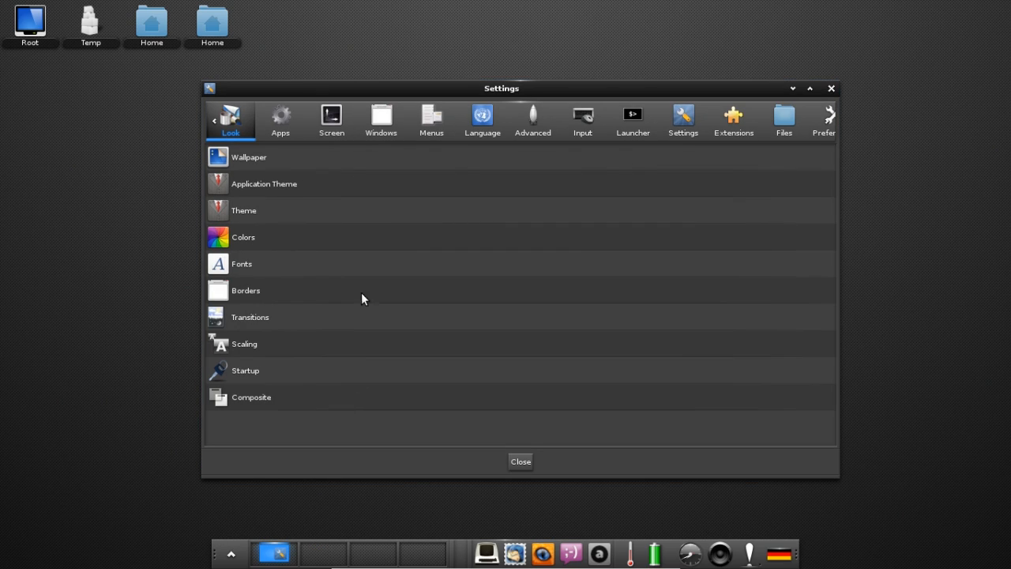
Glance at the Theme choices without changes, then bring up Font Settings.
left_click(263, 210)
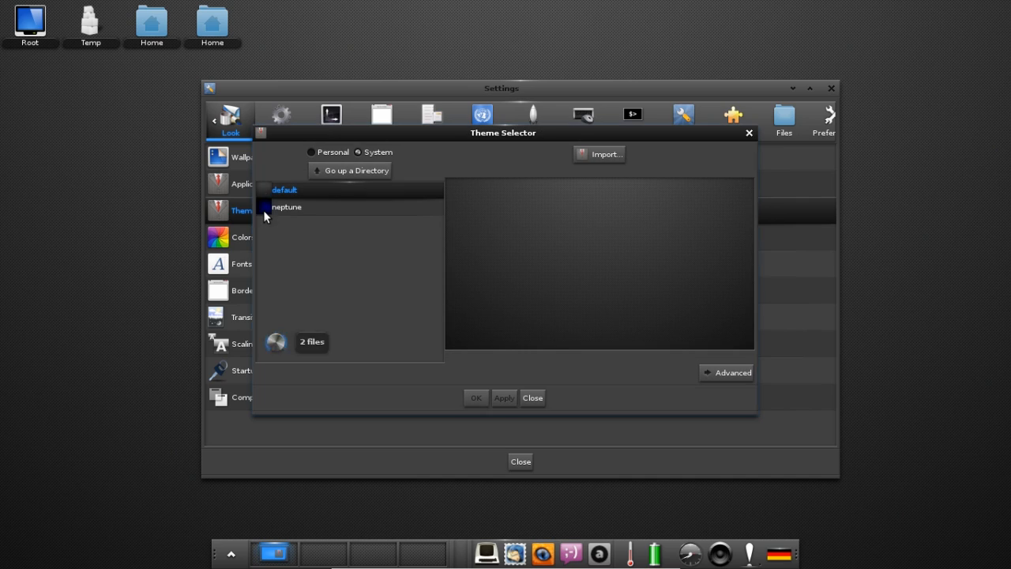
left_click(528, 399)
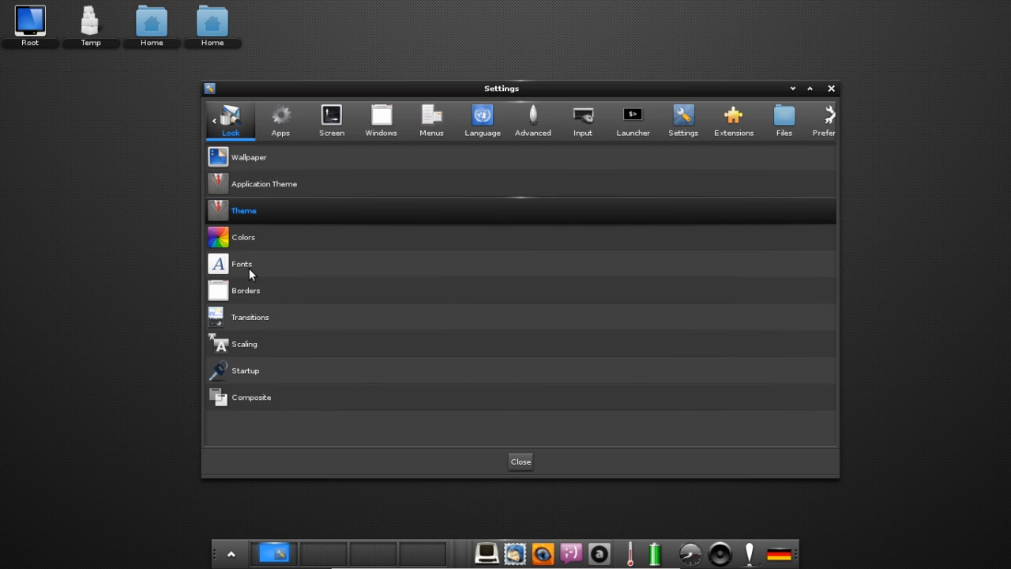
left_click(249, 268)
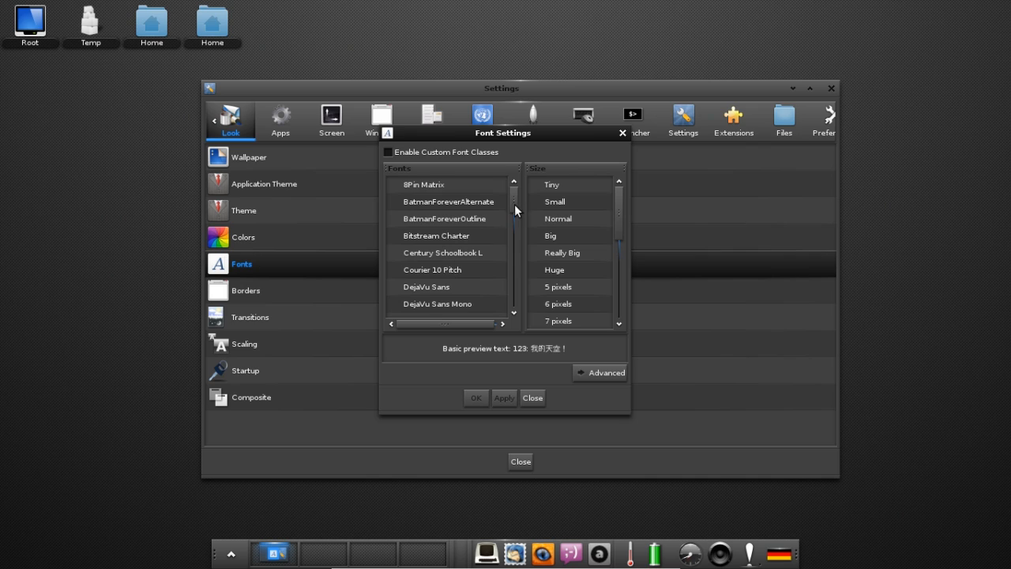
Enable custom font classes, apply Ubuntu at 10 pixels, and close Font Settings.
left_click(421, 152)
left_click_drag(515, 202, 518, 316)
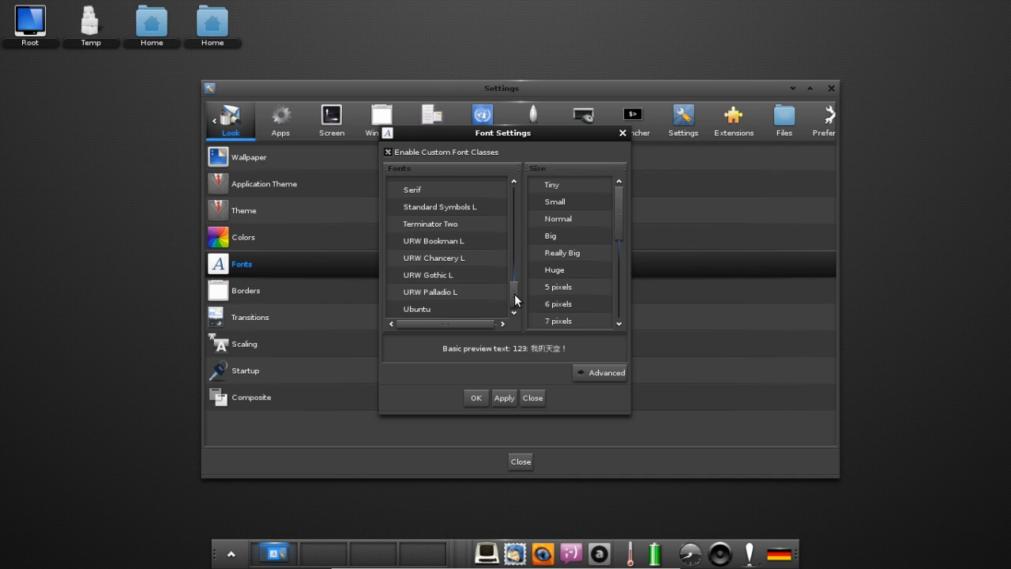
left_click(416, 310)
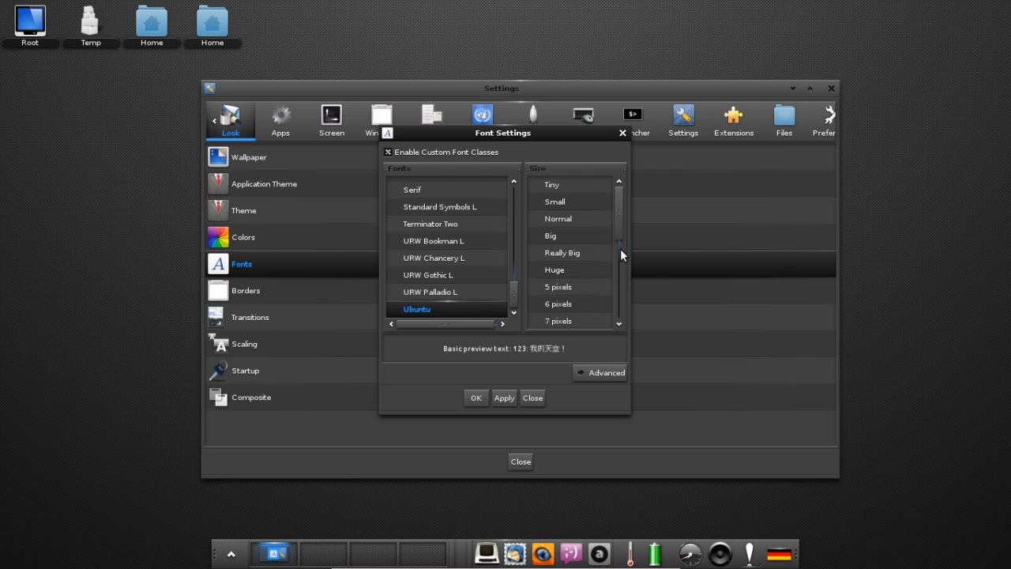
left_click_drag(620, 249, 629, 282)
left_click(569, 215)
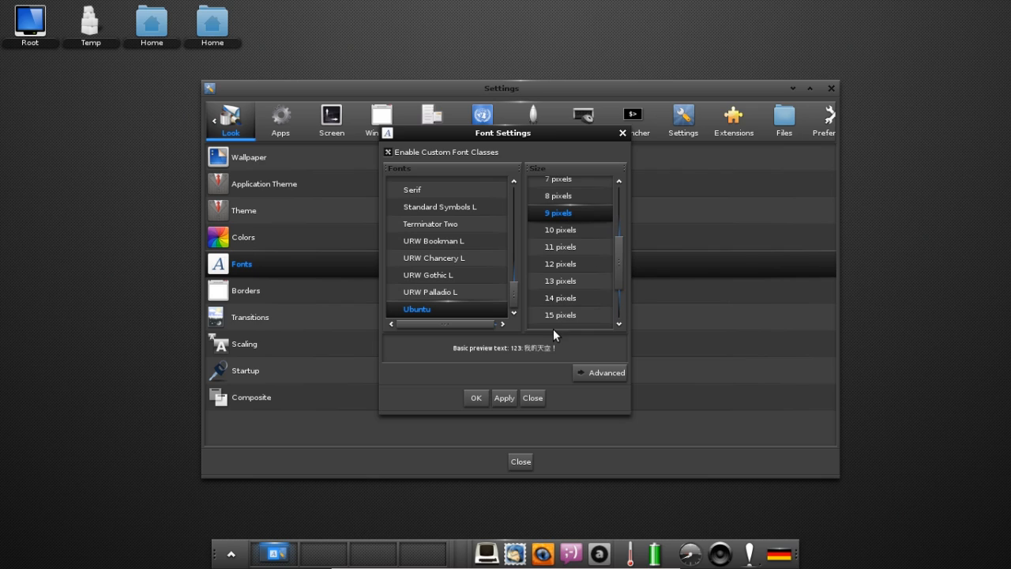
left_click(566, 230)
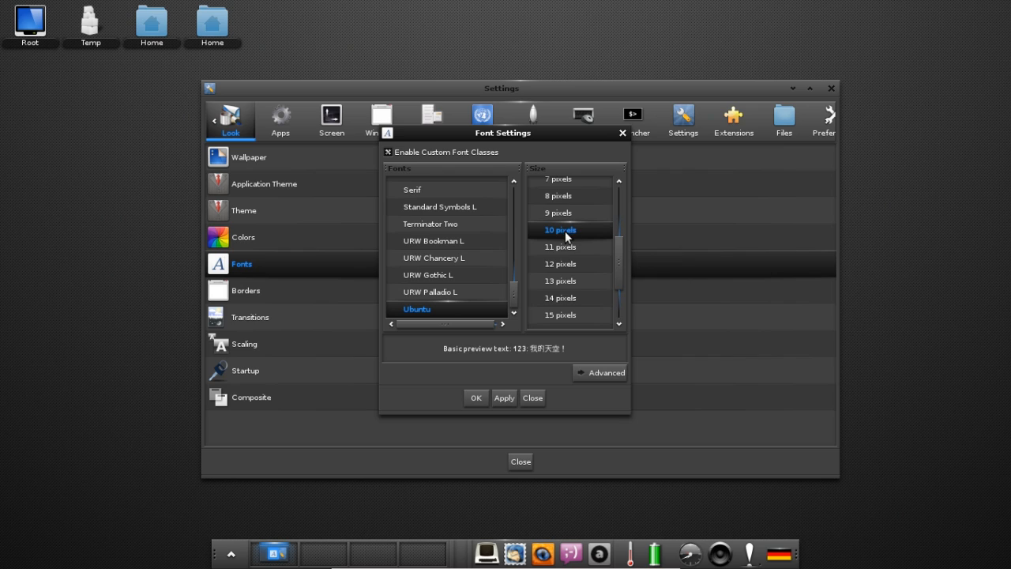
left_click(505, 398)
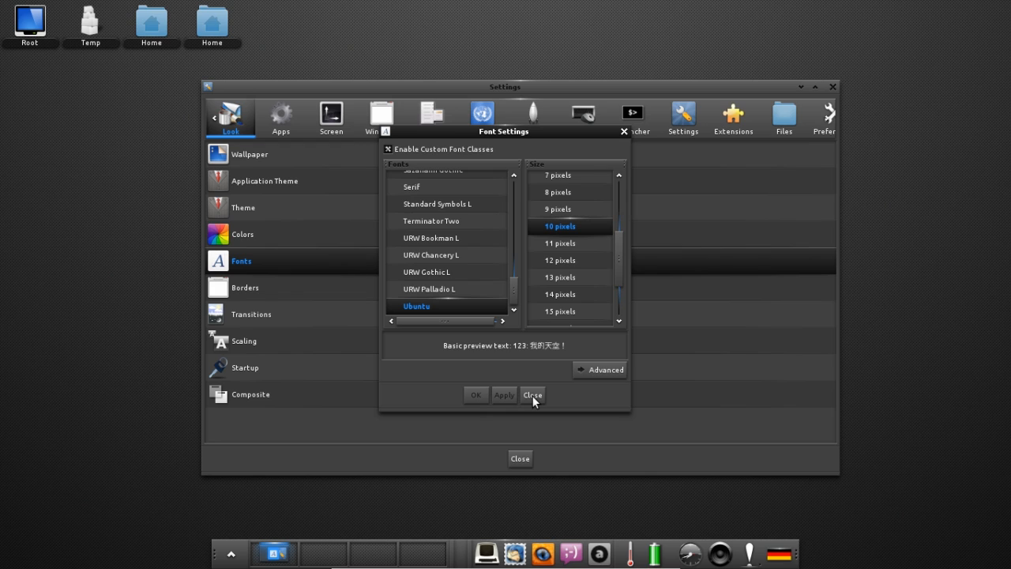
left_click(532, 395)
In Composite settings, apply menu as the default style and close the dialog.
left_click(269, 402)
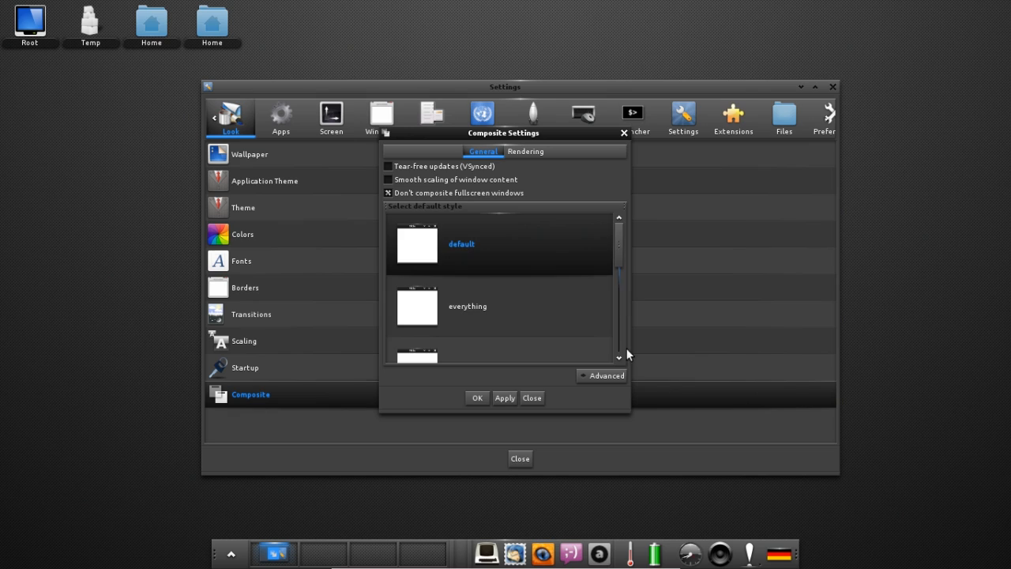
scroll(627, 355, "down", 2)
scroll(629, 233, "up", 2)
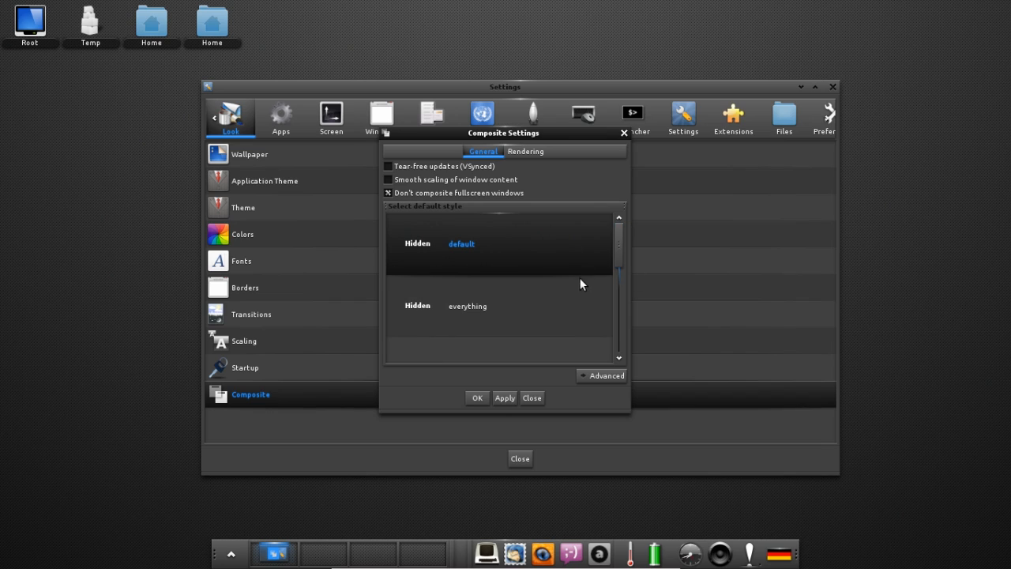
scroll(609, 278, "down", 1)
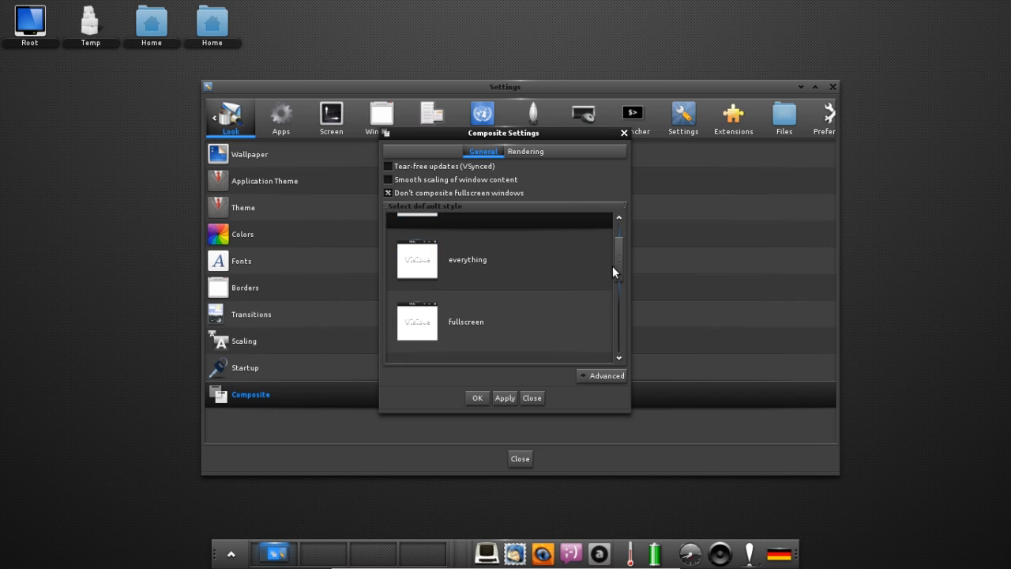
left_click_drag(617, 269, 620, 308)
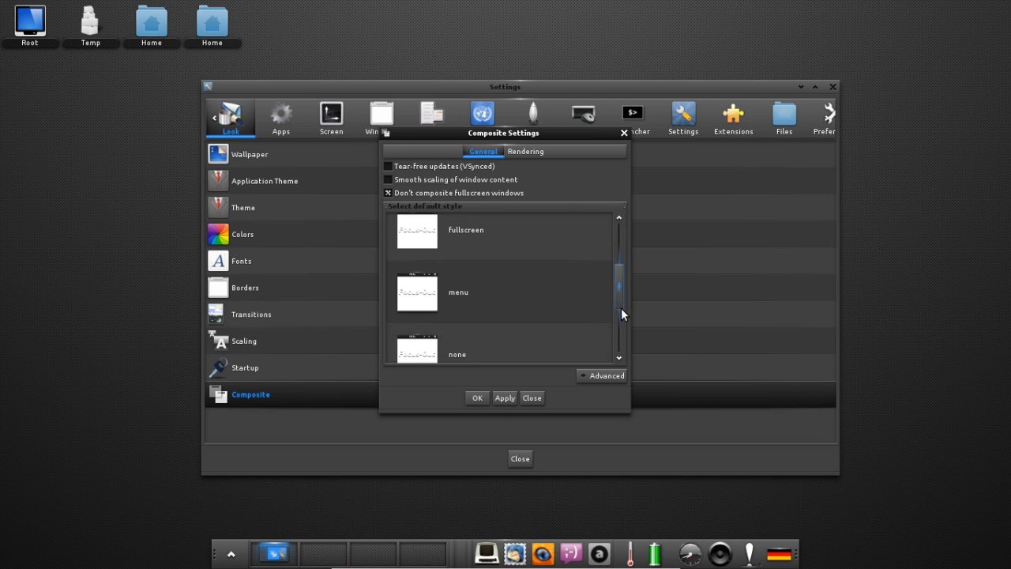
left_click(490, 258)
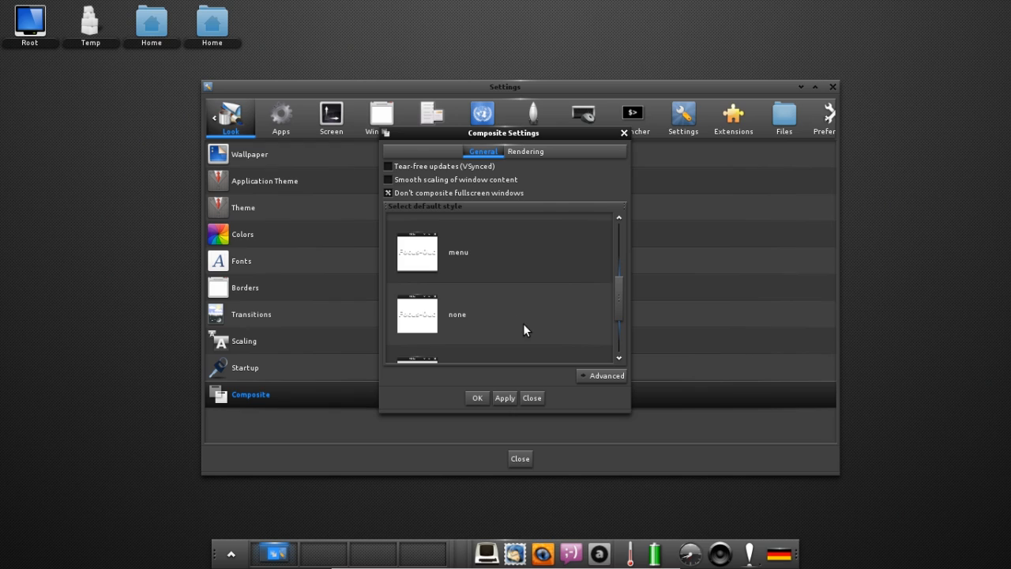
left_click(503, 398)
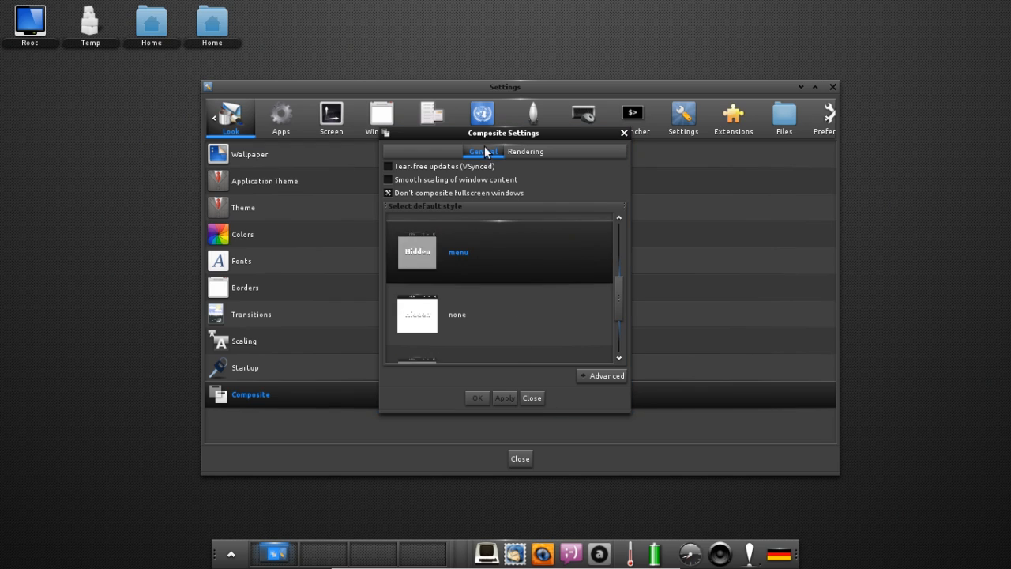
left_click(533, 398)
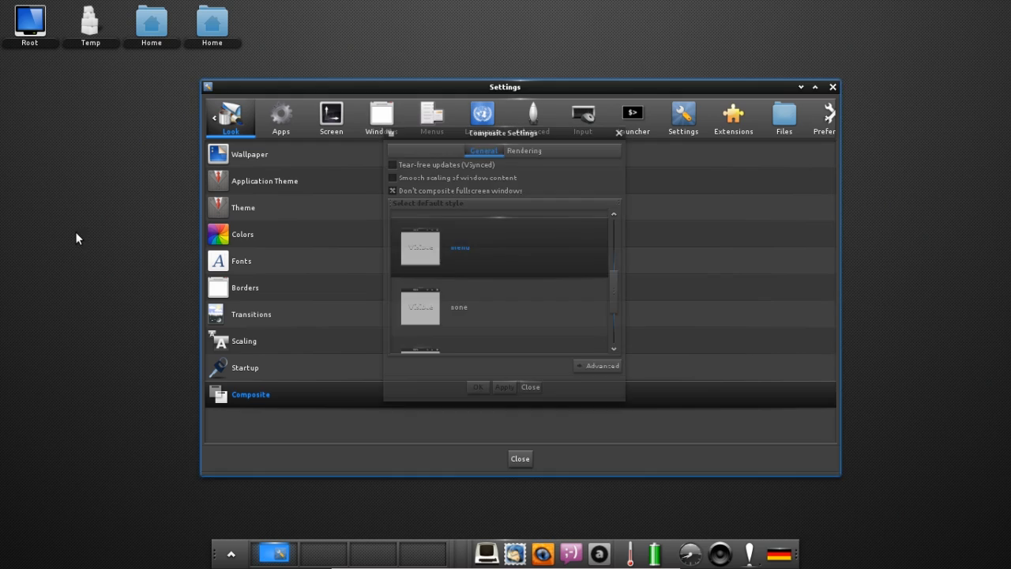
In the Apps category, add a new Personal Application Launcher to get a blank Desktop Entry Editor.
left_click(51, 183)
mouse_move(70, 203)
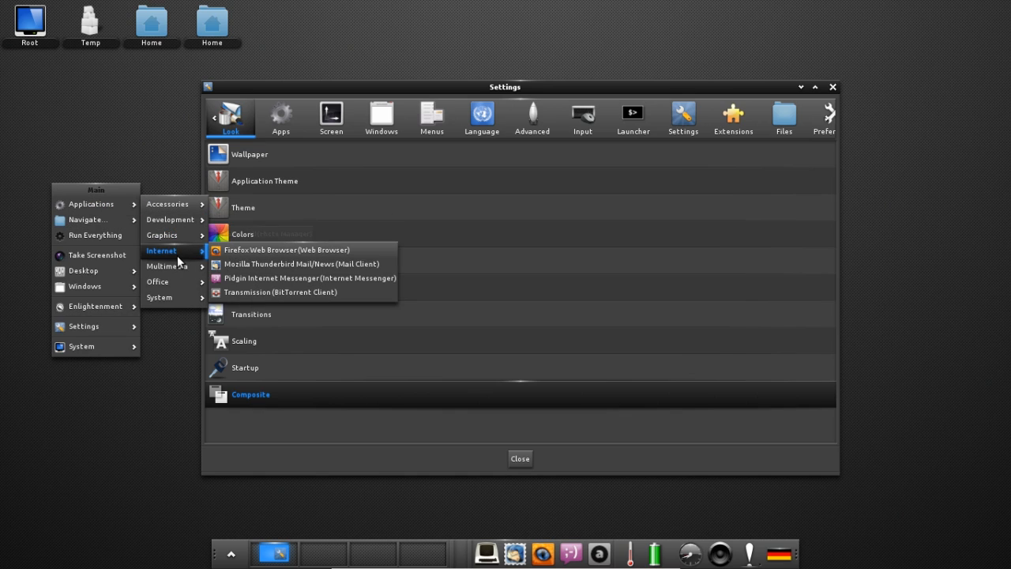
left_click(144, 145)
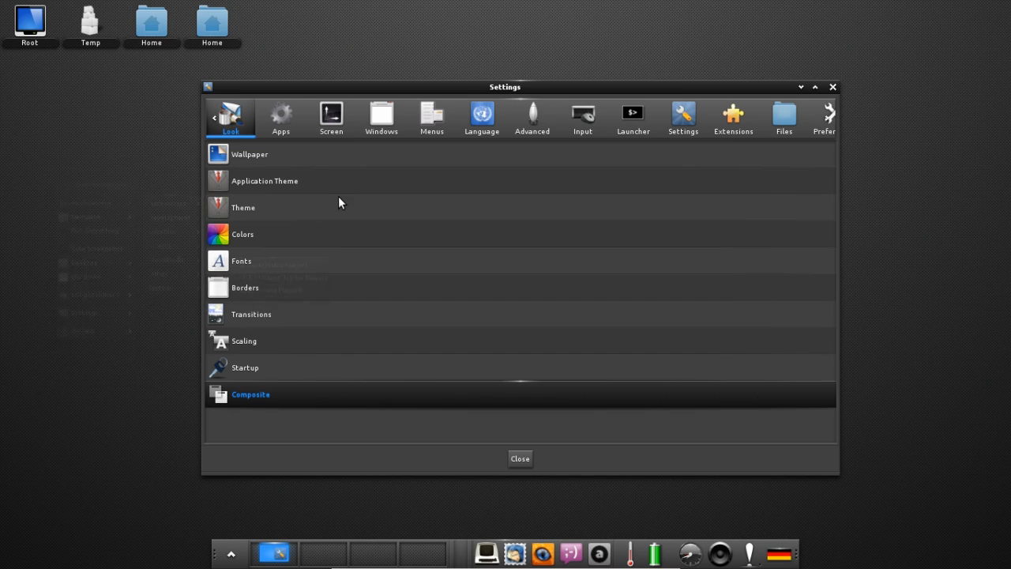
left_click(278, 132)
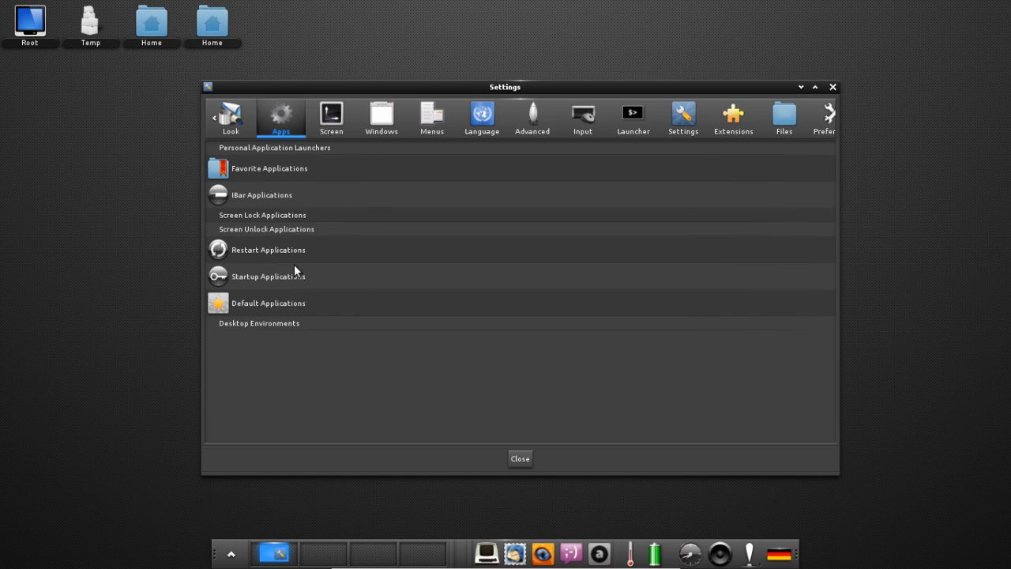
left_click(273, 147)
left_click(449, 376)
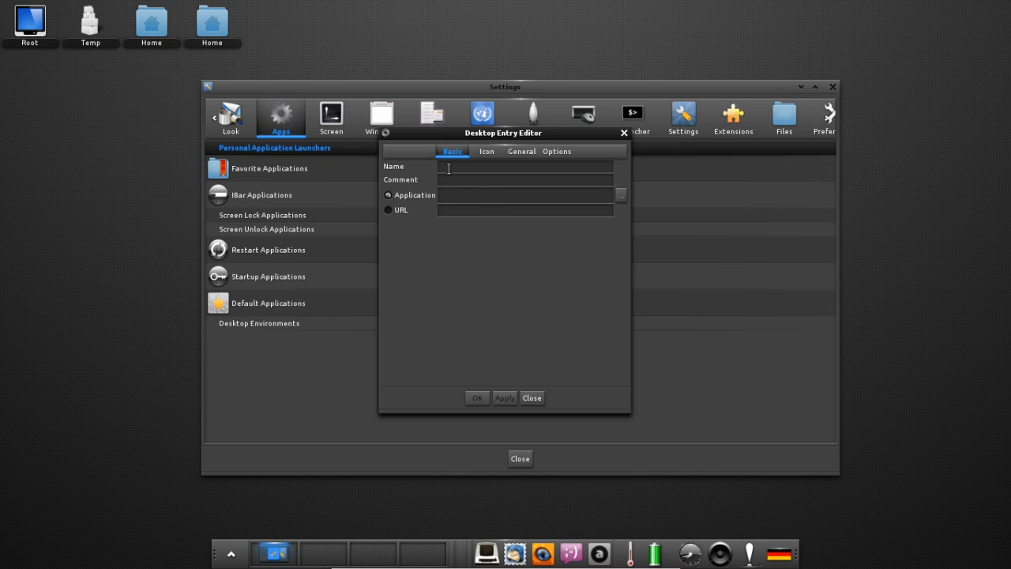
Check the launcher's Icon and General tabs, then close the editor and launcher list unsaved.
left_click(486, 151)
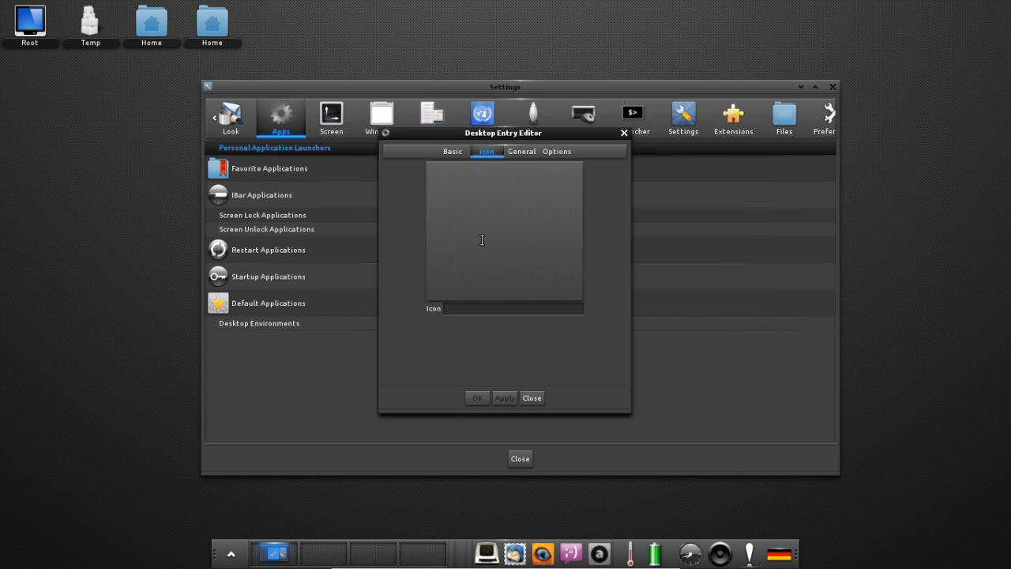
left_click(525, 152)
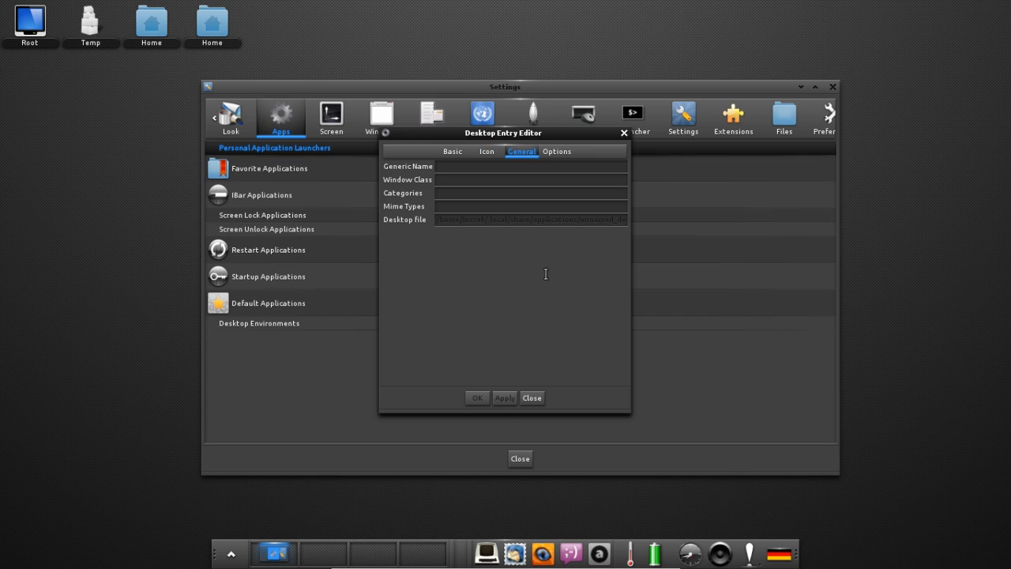
left_click(532, 397)
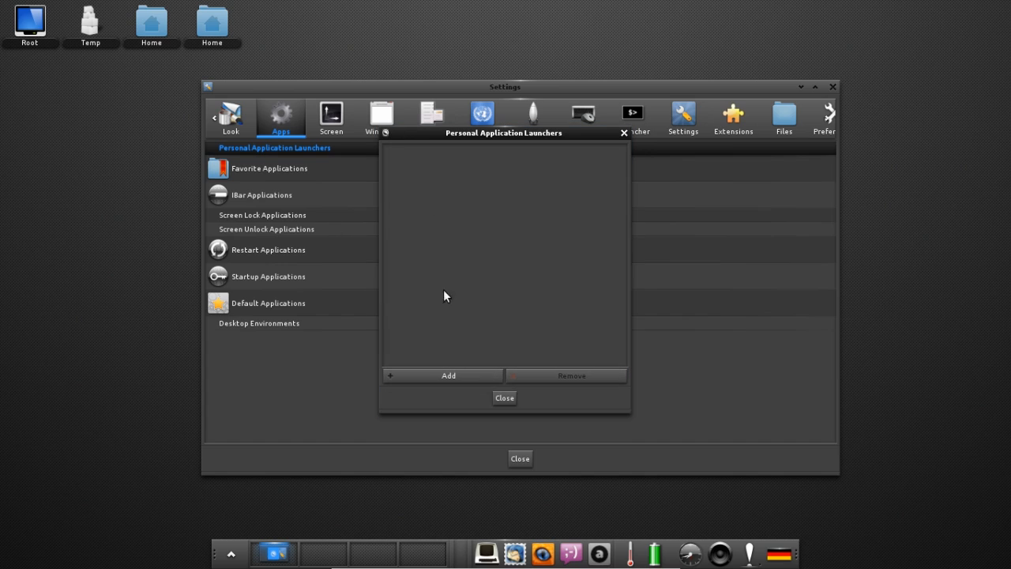
left_click(500, 399)
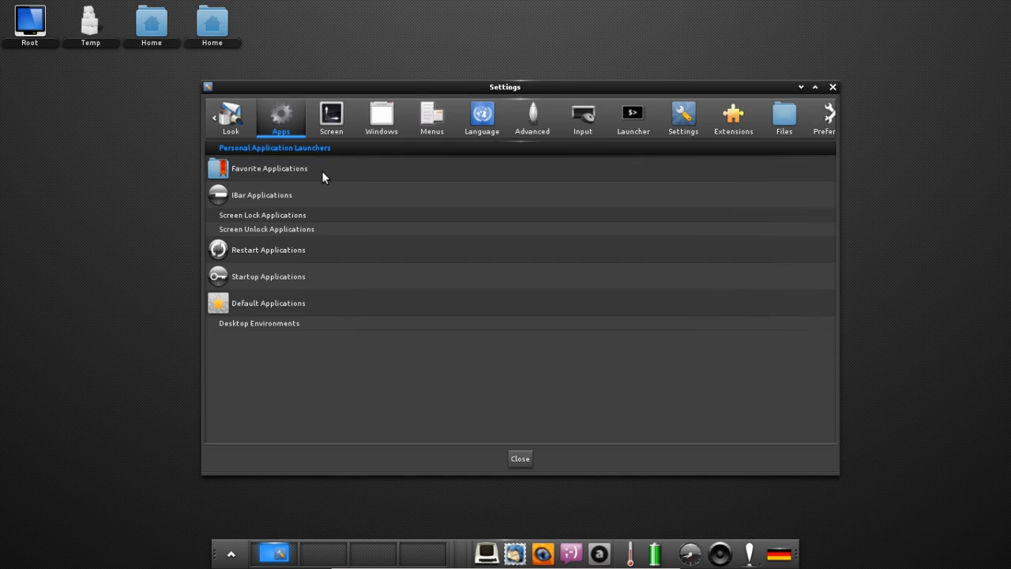
Open and close Favorite Applications, then switch to the Screen category.
key("Down")
key("Return")
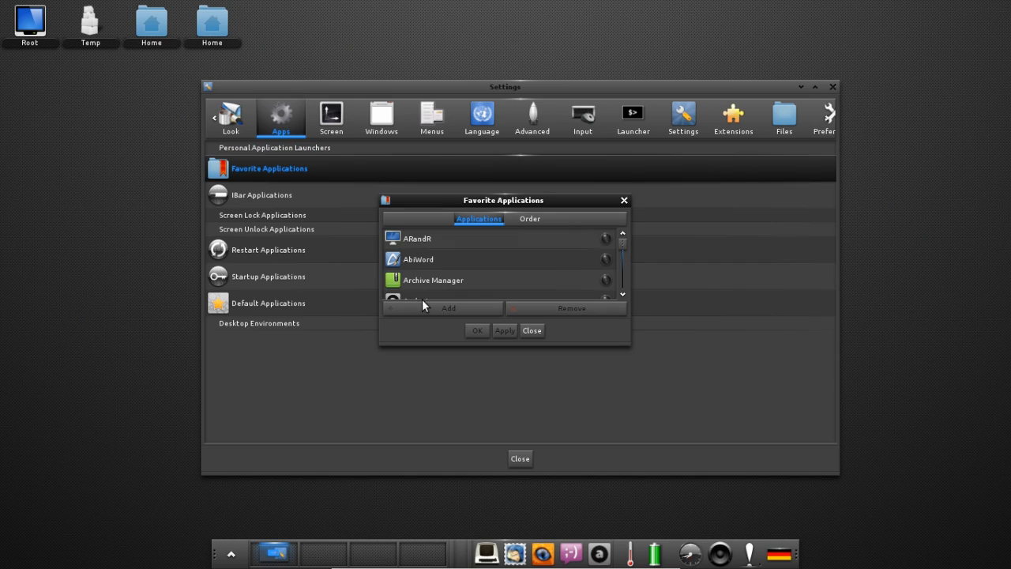
left_click(533, 331)
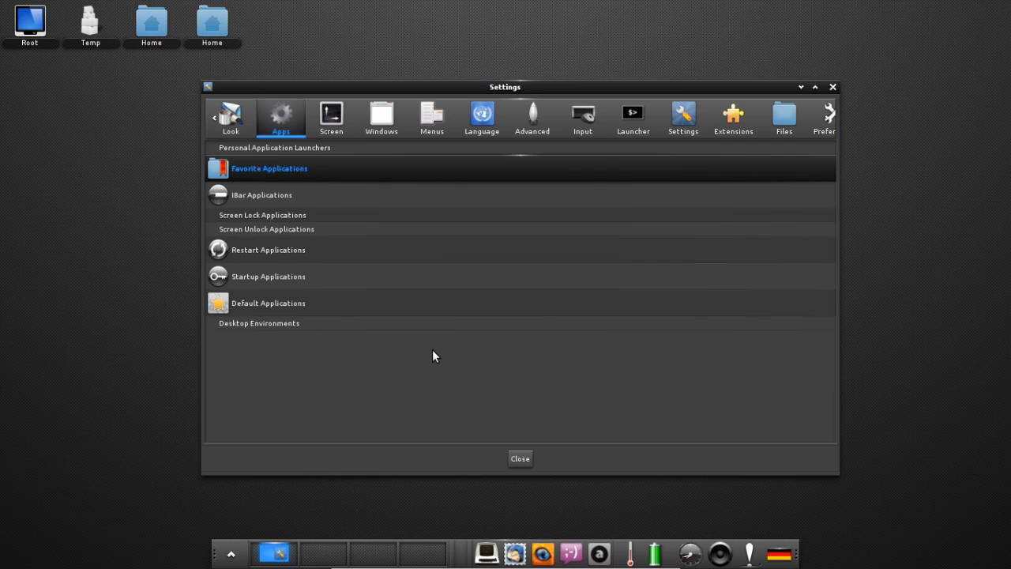
left_click(334, 134)
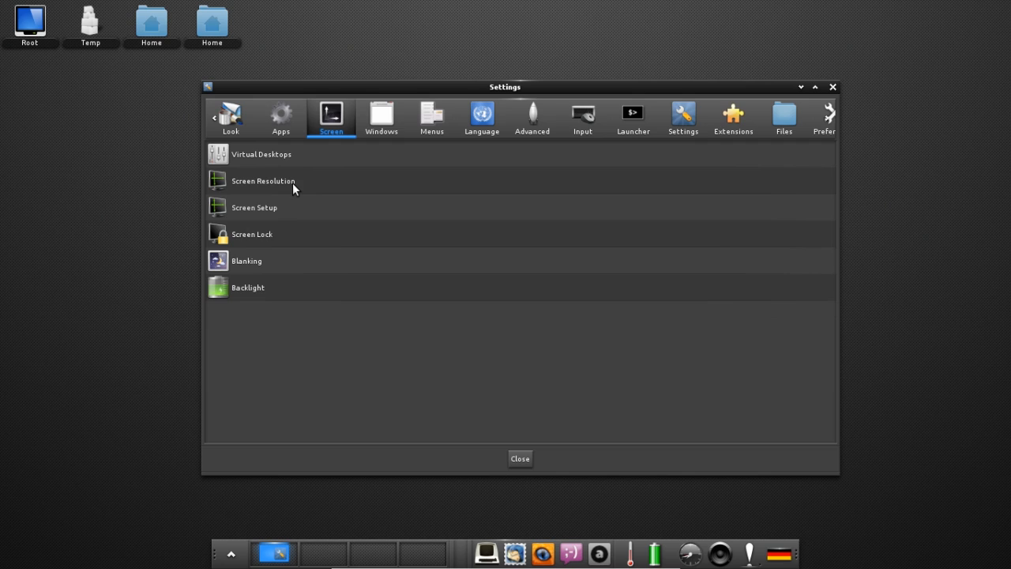
left_click(276, 207)
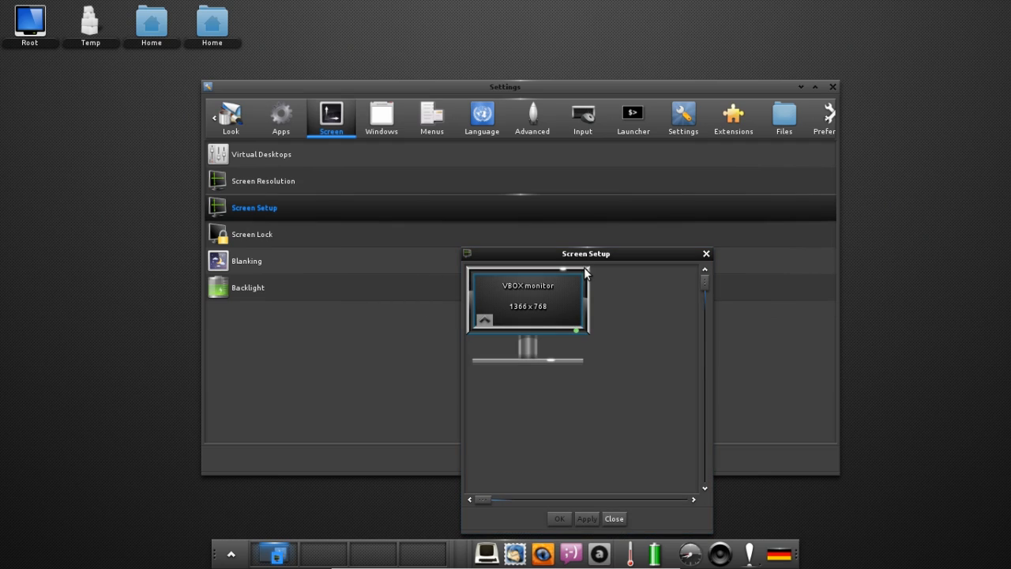
left_click_drag(574, 255, 561, 163)
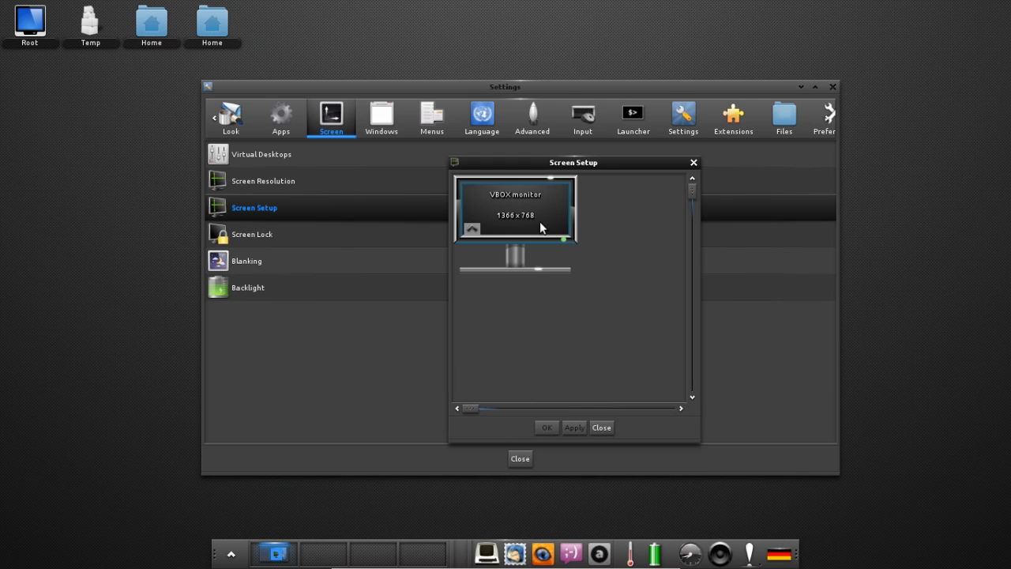
left_click(472, 230)
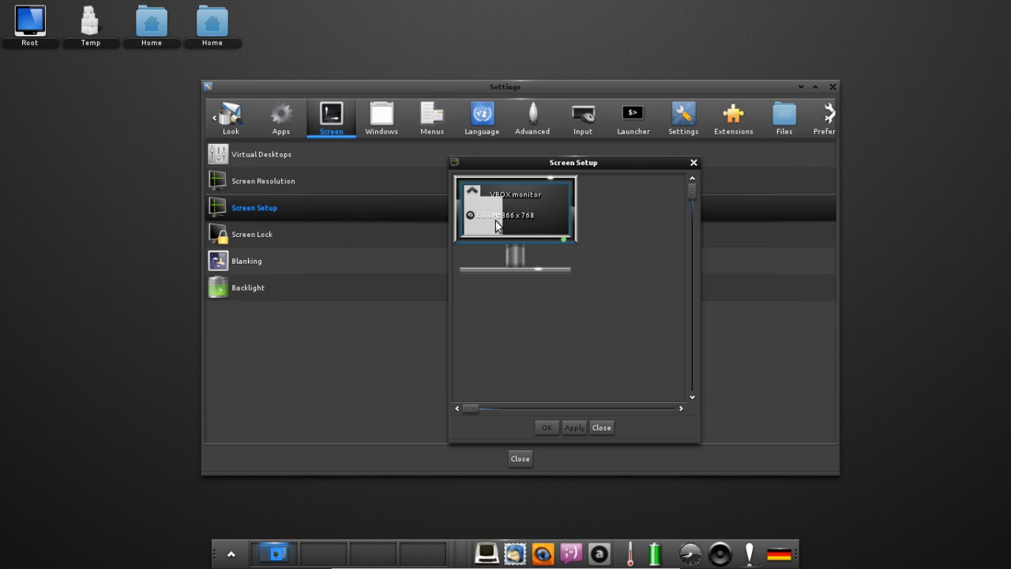
scroll(474, 220, "down", 1)
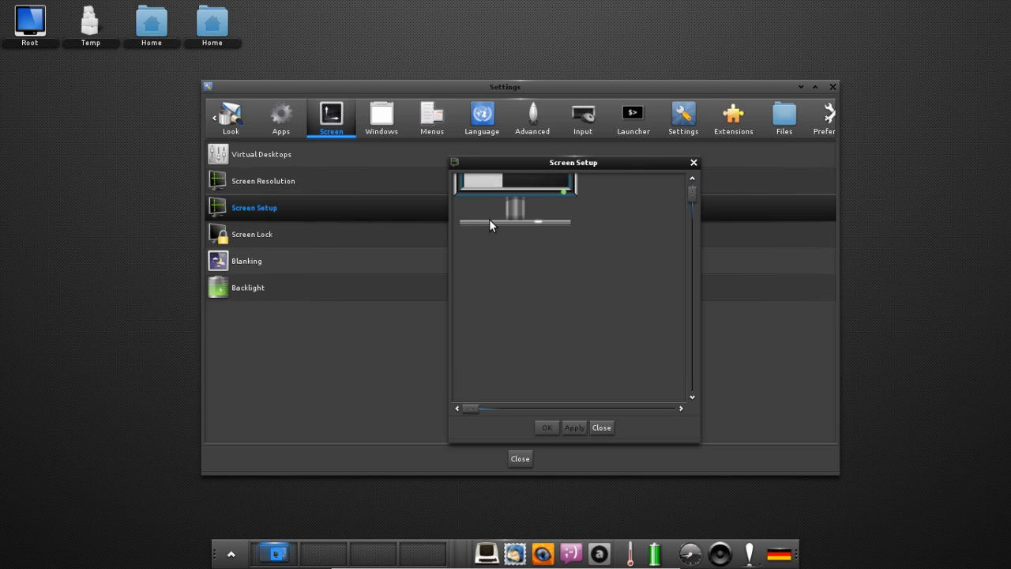
scroll(489, 219, "up", 1)
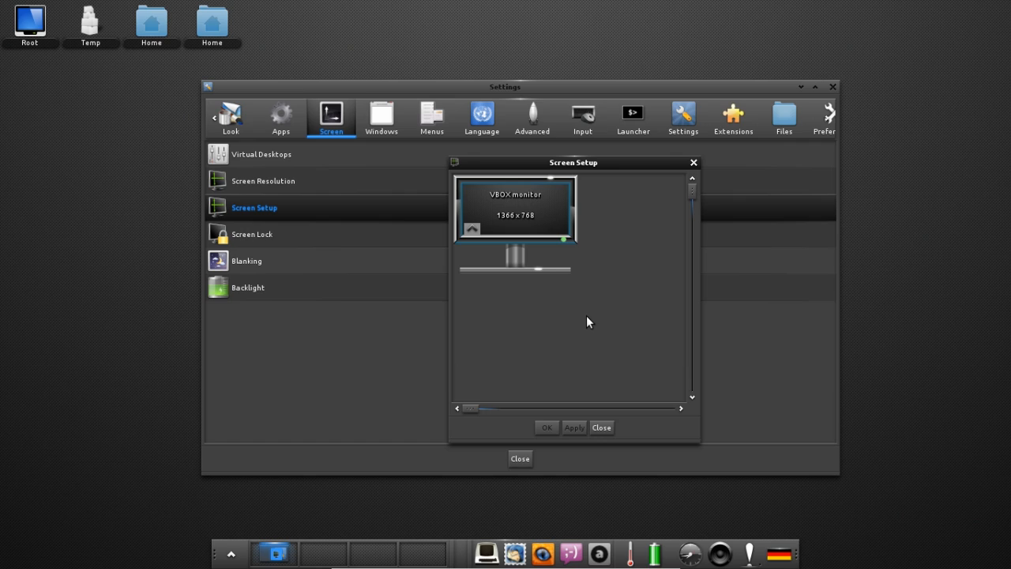
right_click(544, 227)
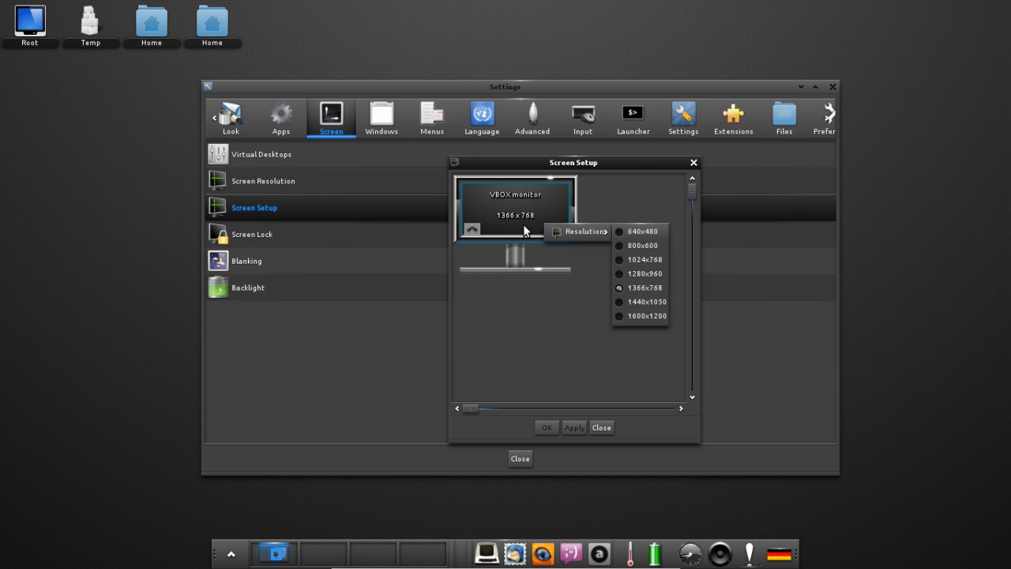
left_click(598, 200)
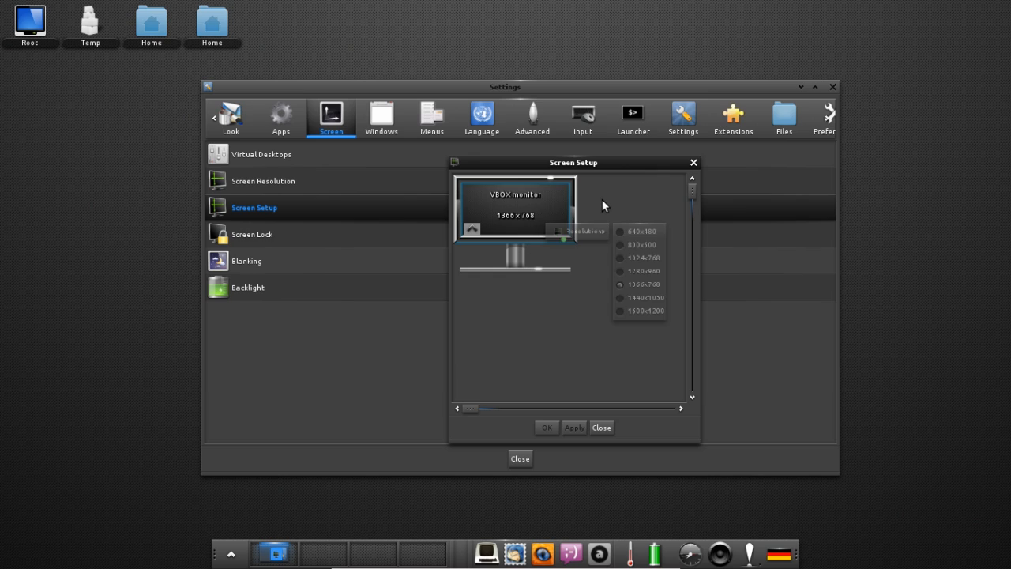
right_click(536, 226)
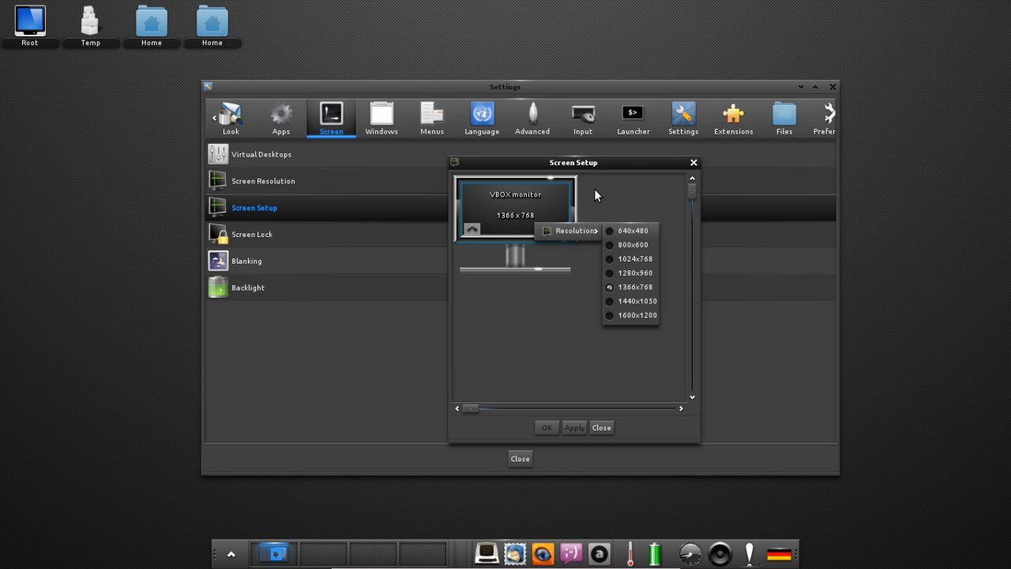
left_click(514, 297)
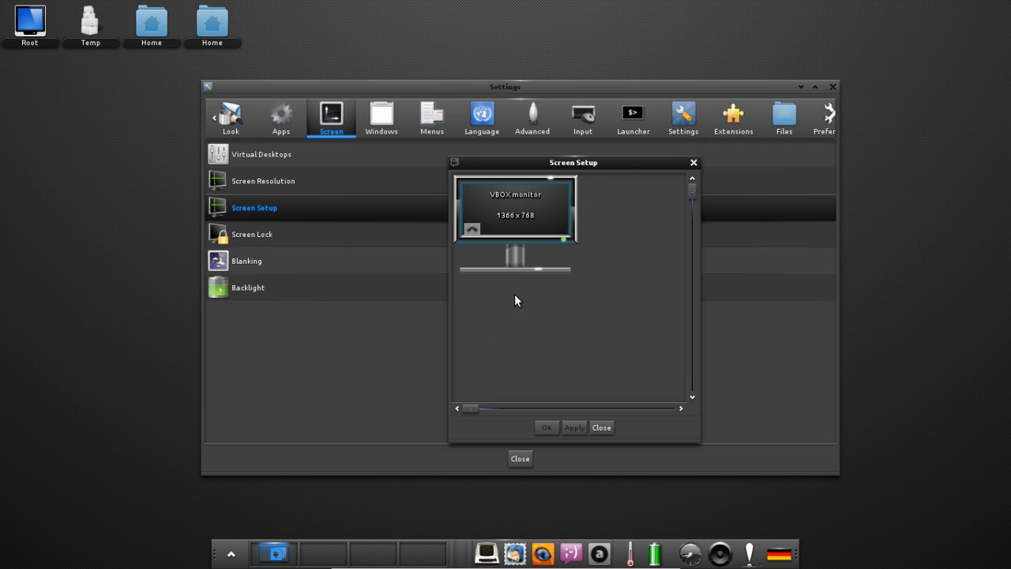
right_click(537, 224)
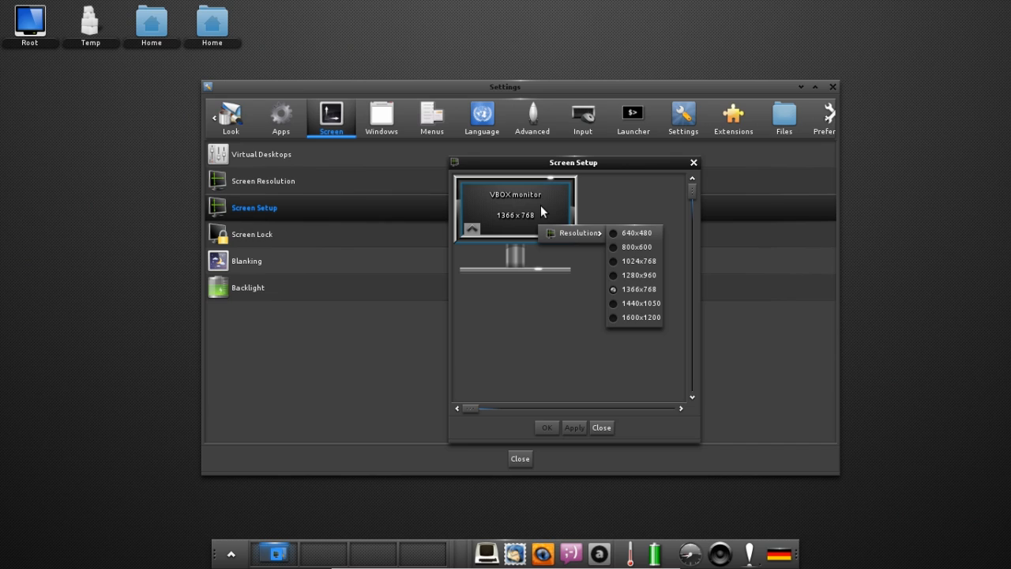
left_click(540, 205)
Close Screen Setup and open Screen Lock settings on its Keyboard Layout tab (us, de).
left_click(606, 425)
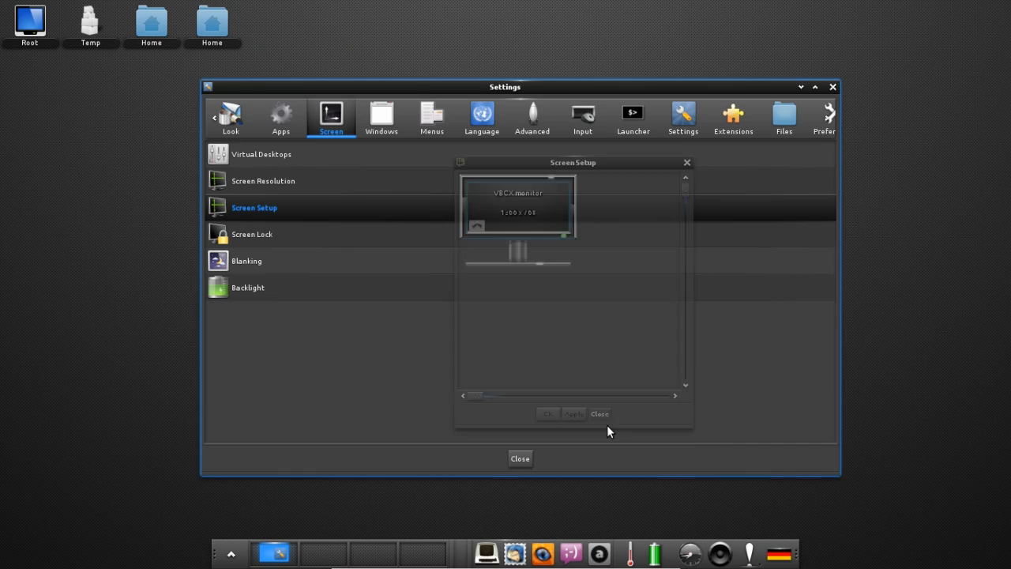
left_click(278, 242)
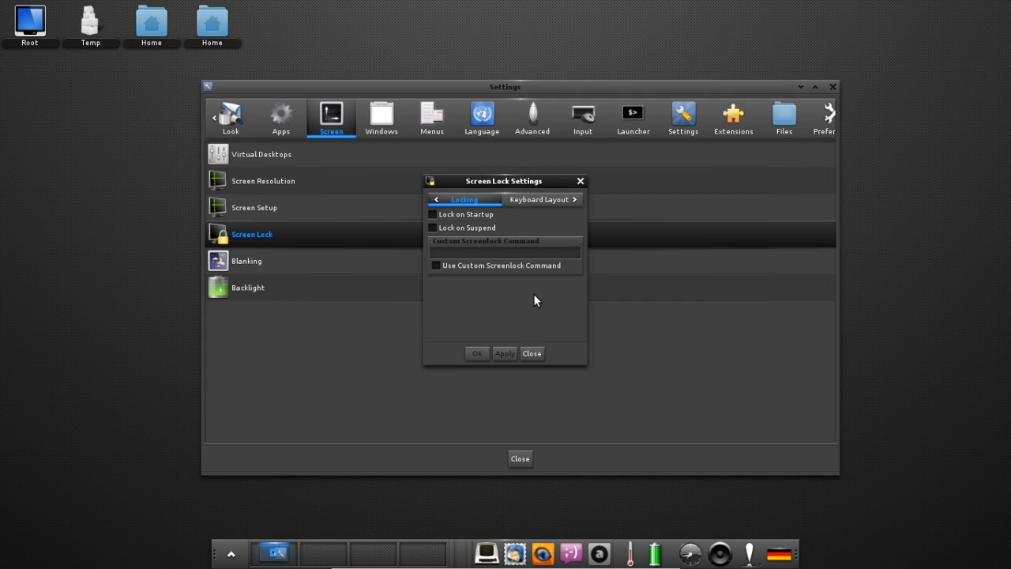
left_click(536, 200)
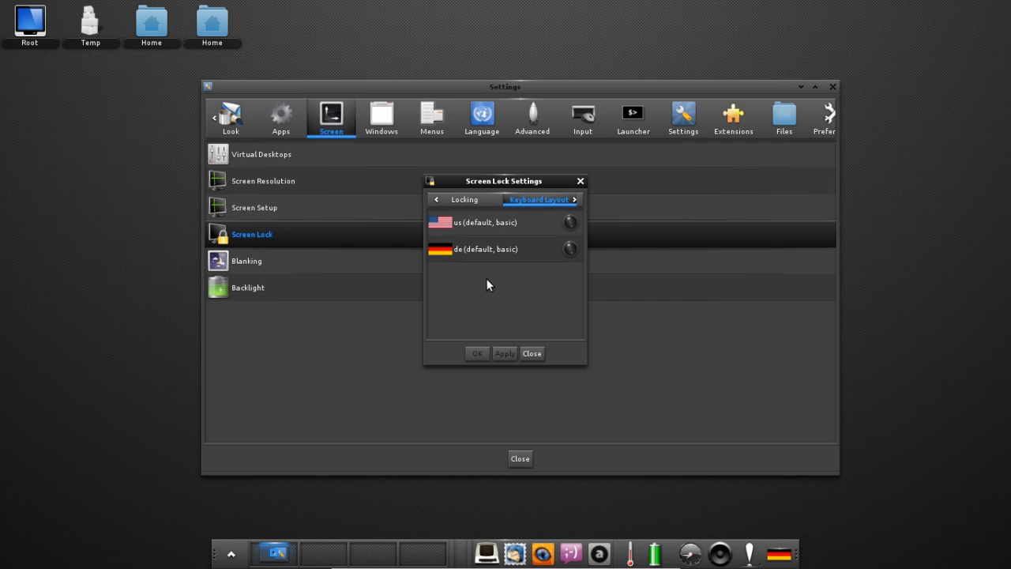
Step through the Login Box, Timers and Presentation Mode tabs to the Wallpaper tab, showing Theme Defined.
left_click(574, 200)
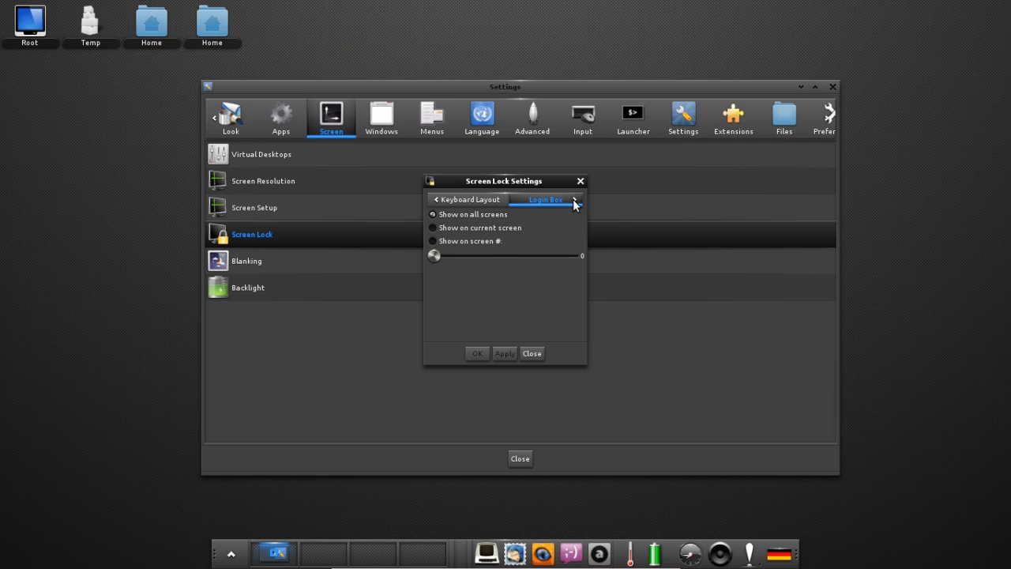
left_click(575, 200)
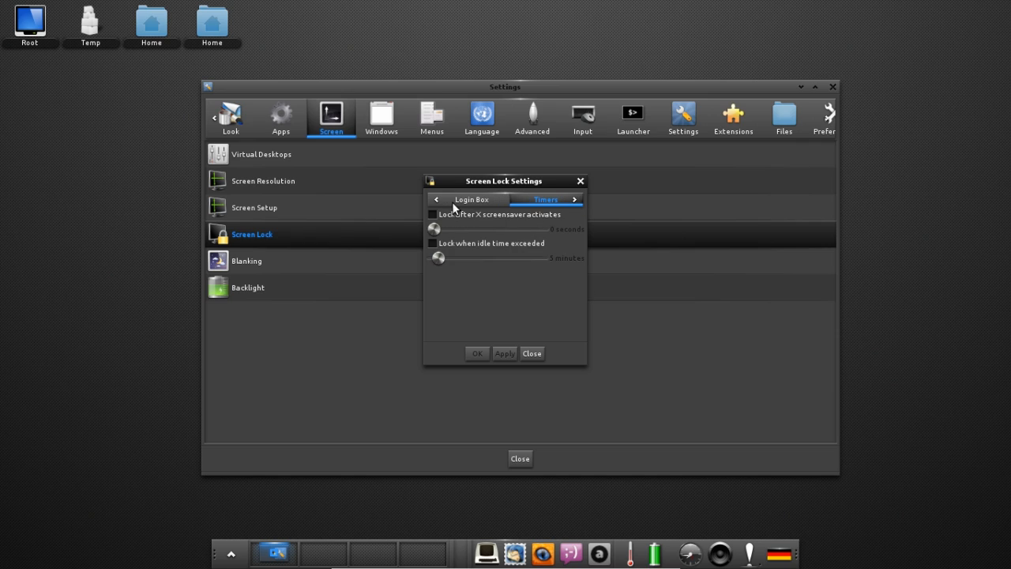
left_click(477, 201)
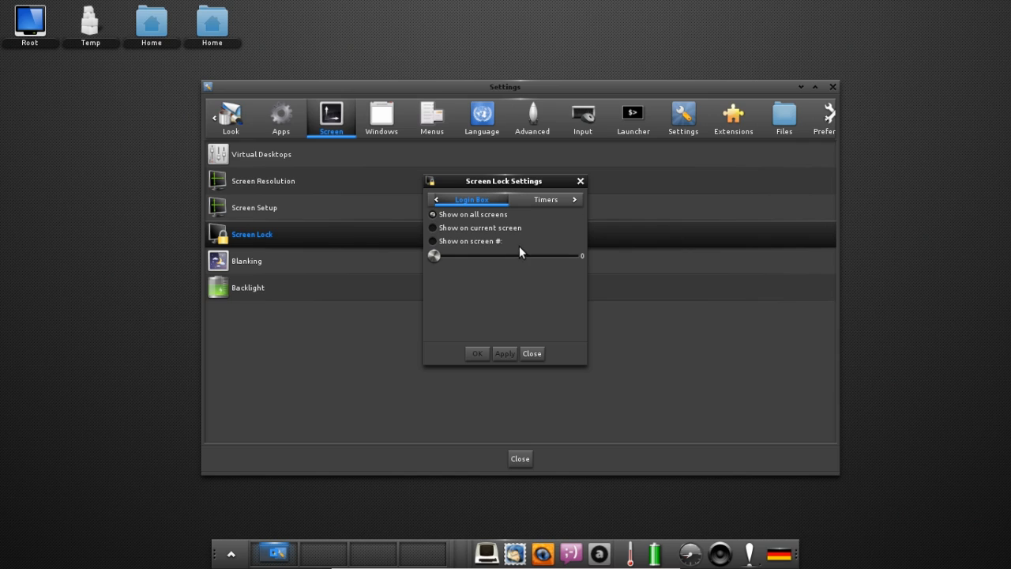
left_click(556, 201)
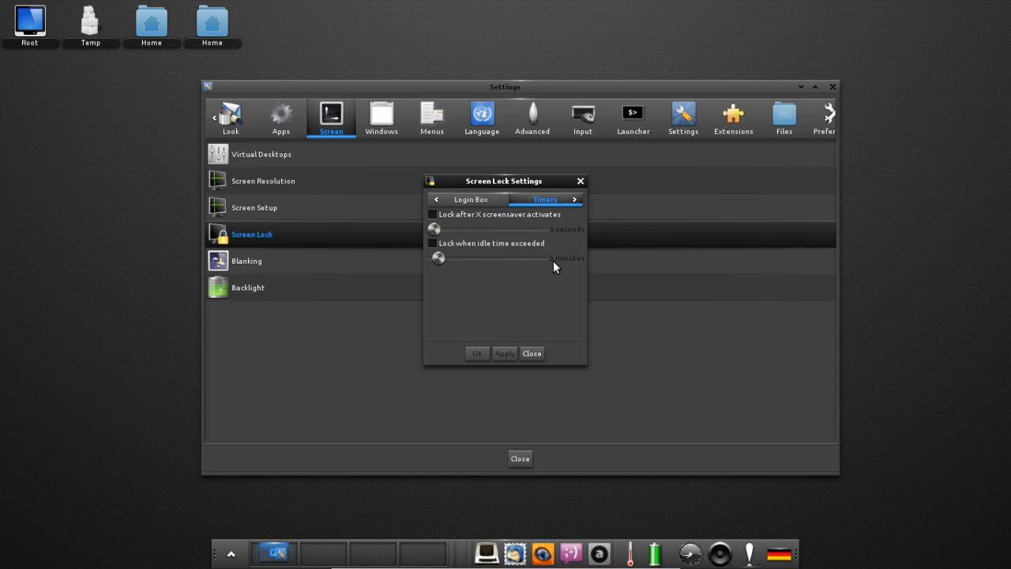
left_click(574, 199)
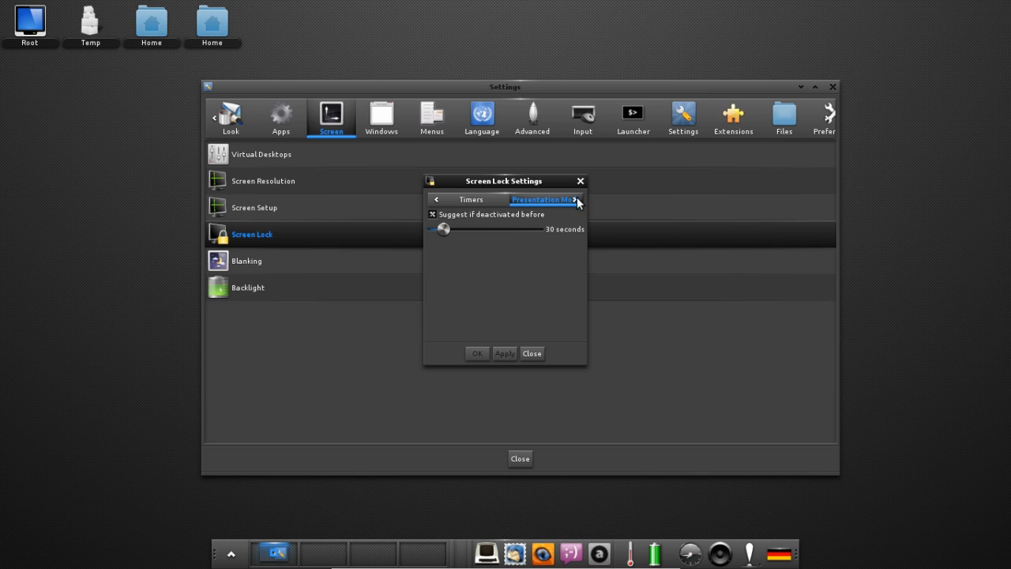
left_click(575, 200)
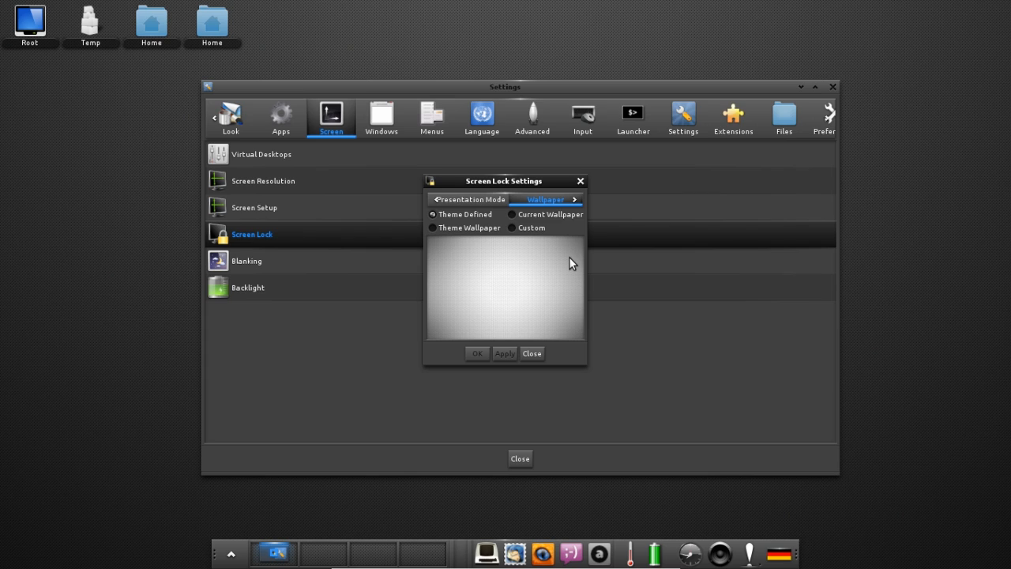
Try the lock wallpaper sources, keep Theme Wallpaper, close Screen Lock Settings and show Windows settings.
left_click(436, 228)
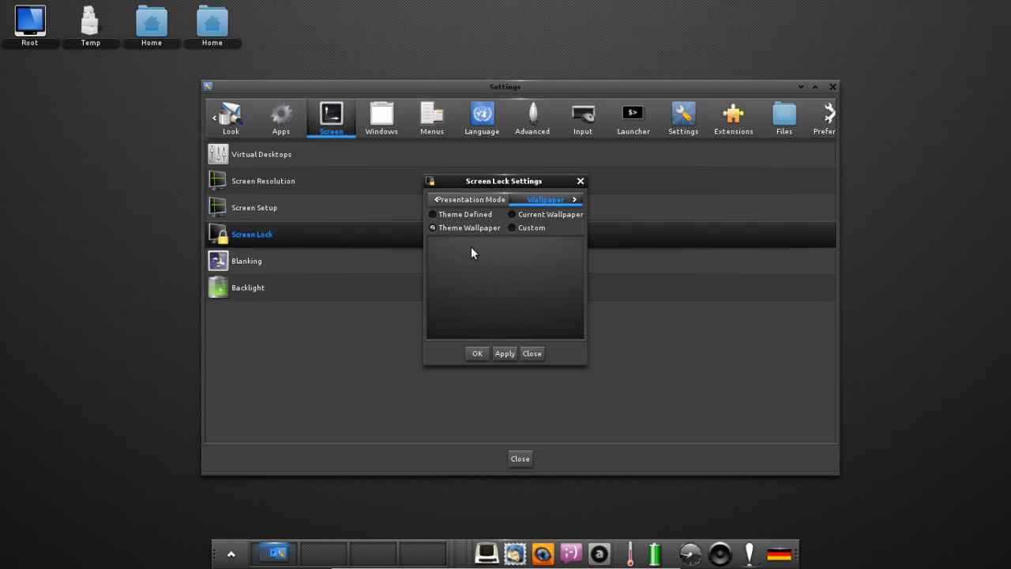
left_click(511, 215)
left_click(457, 228)
left_click(524, 353)
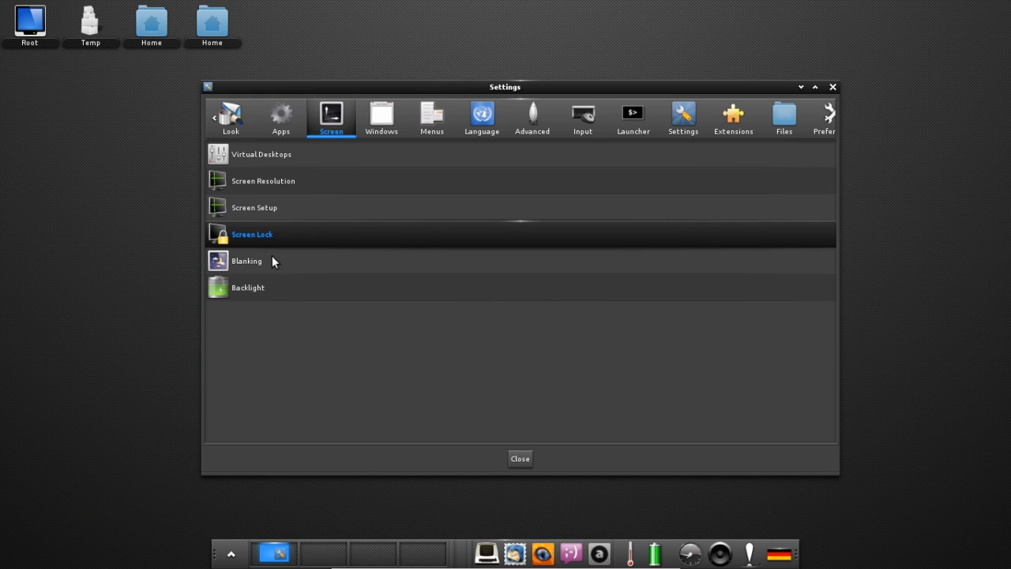
left_click(389, 135)
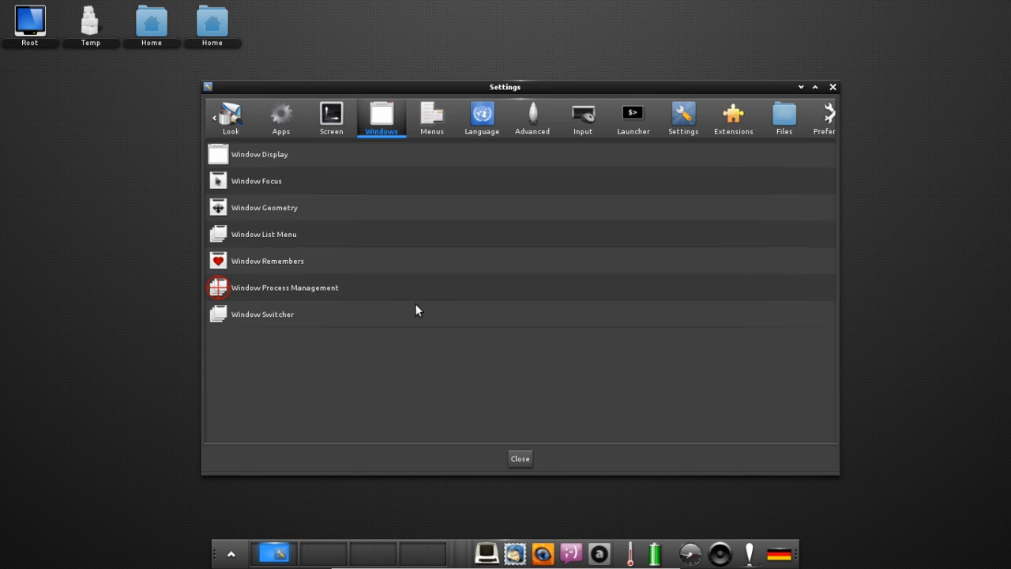
Show the Menus settings category and look over the shelf's Main menu contents.
left_click(442, 126)
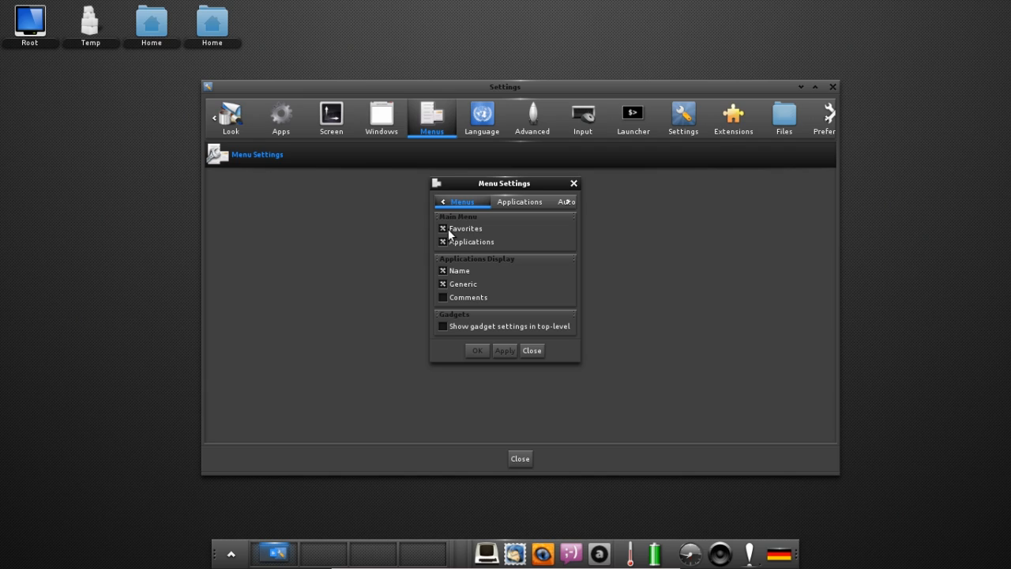
left_click(231, 553)
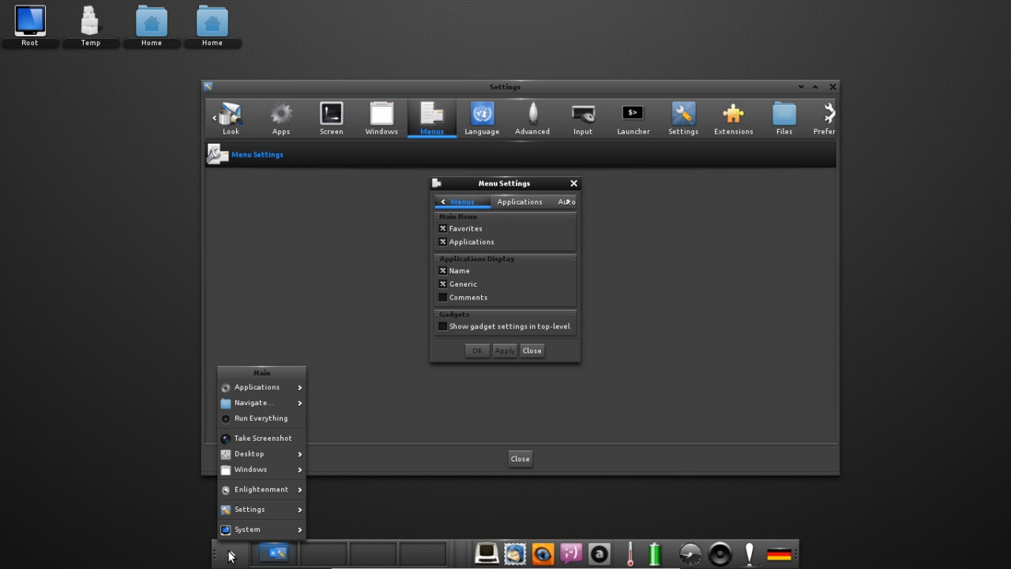
left_click(464, 238)
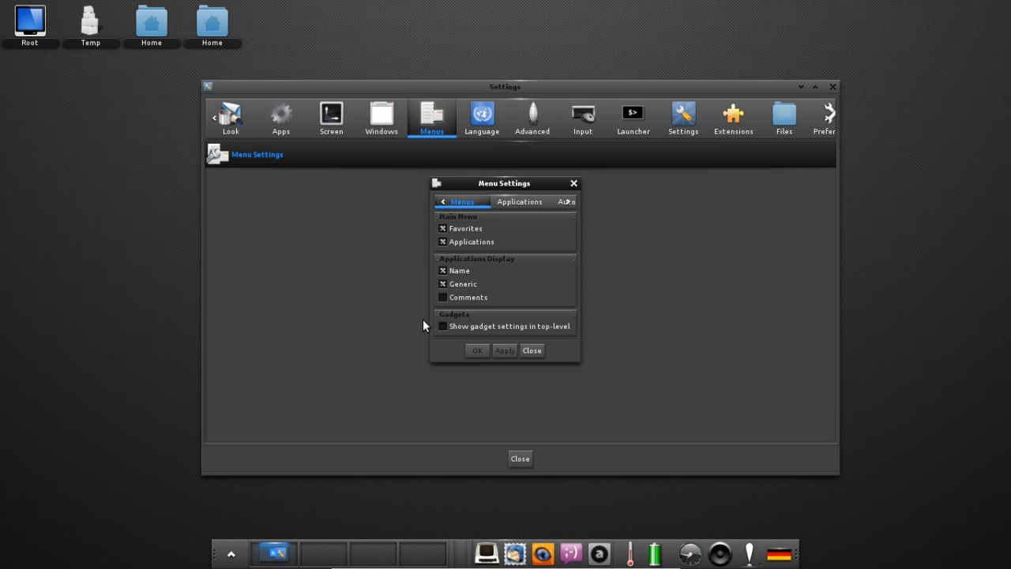
Browse the Main menu's Applications list, then view the Applications tab's menu sources.
left_click(231, 553)
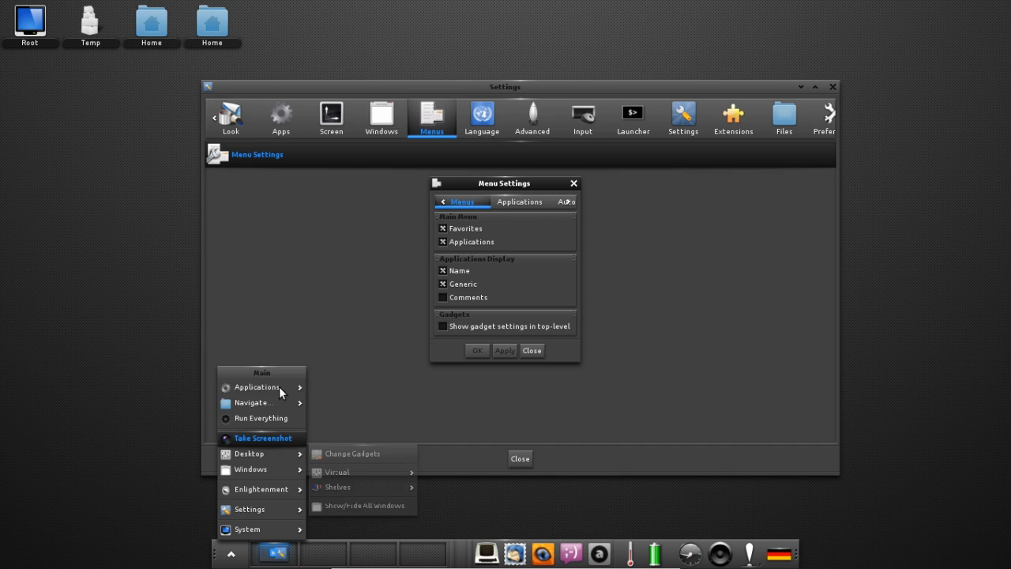
mouse_move(278, 387)
mouse_move(326, 388)
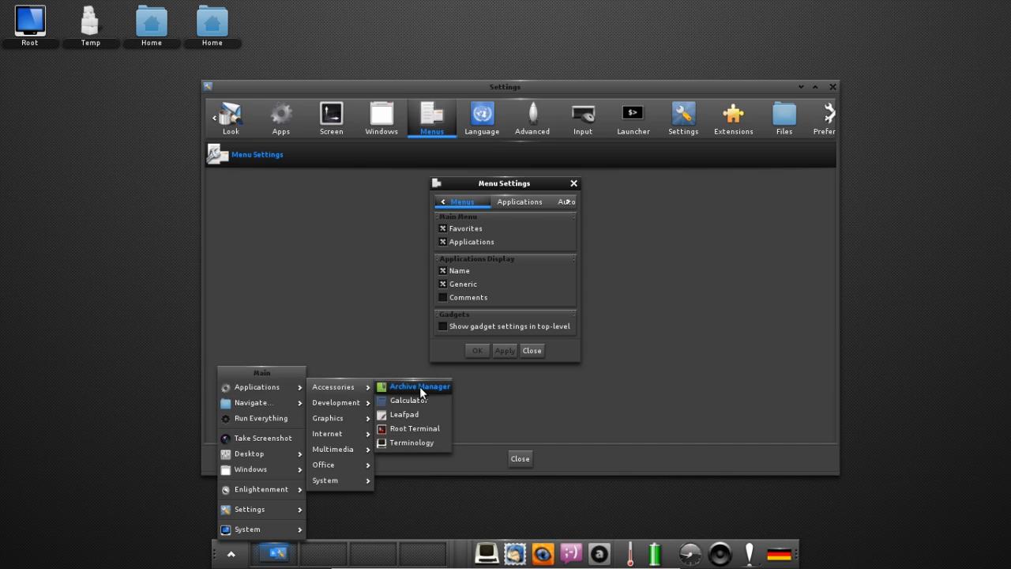
left_click(519, 296)
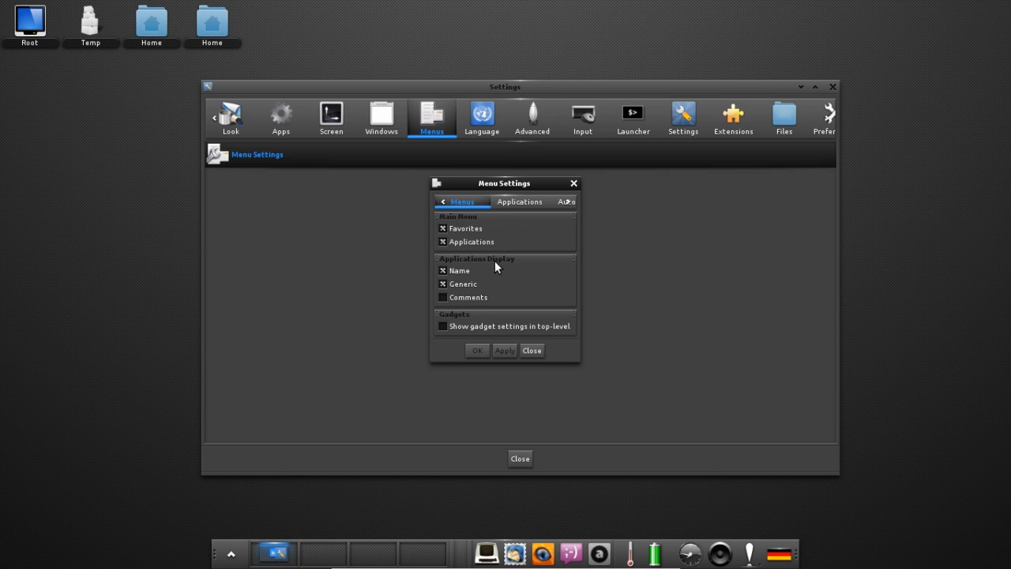
left_click(510, 201)
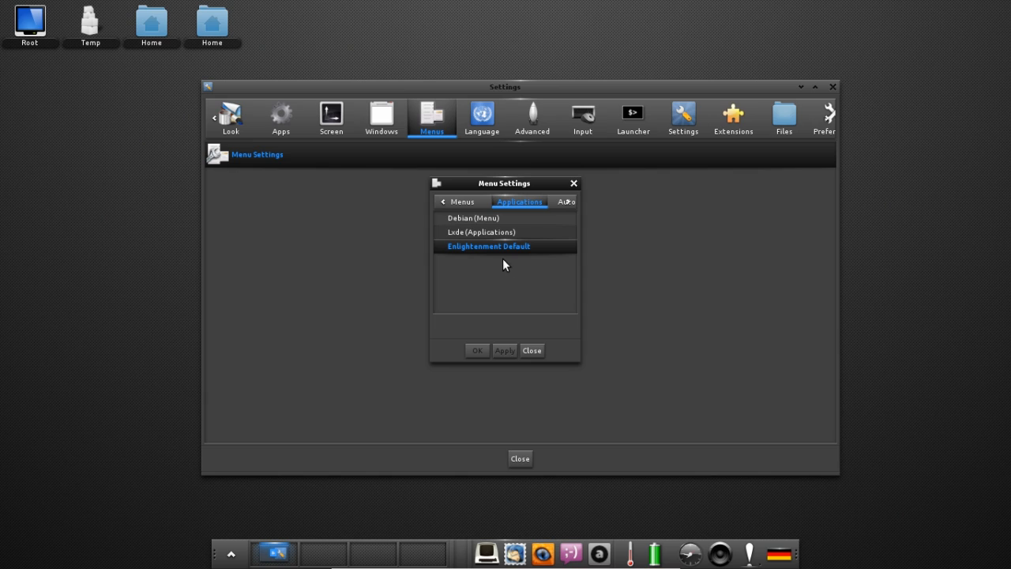
Browse the current Main menu application submenus before changing the source.
left_click(231, 553)
mouse_move(271, 387)
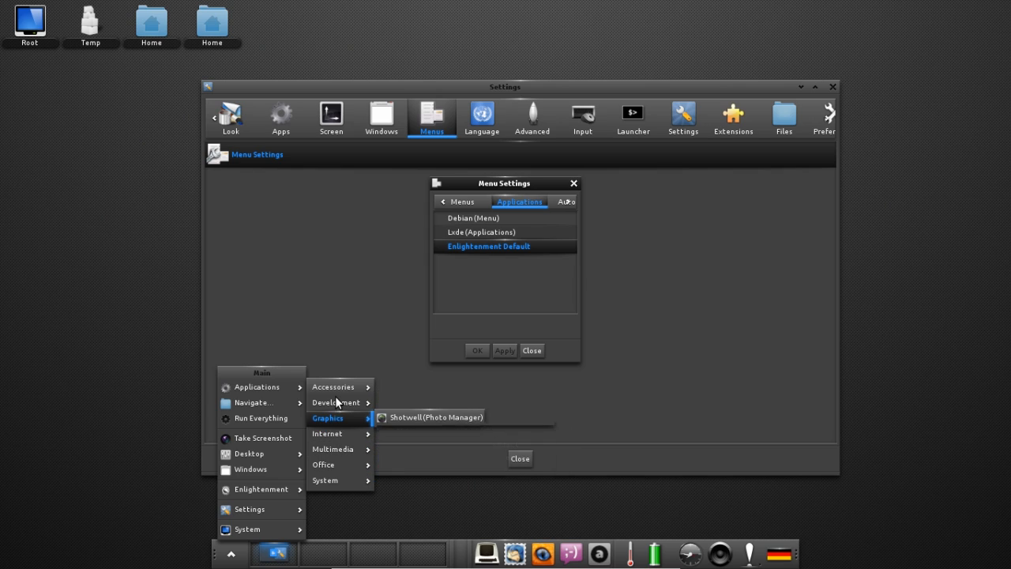
mouse_move(337, 403)
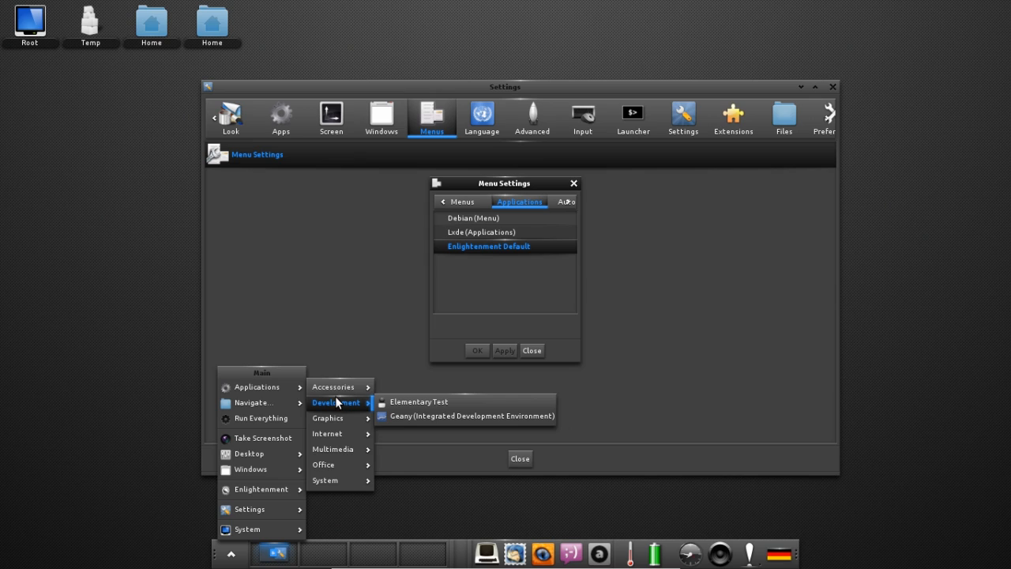
mouse_move(338, 449)
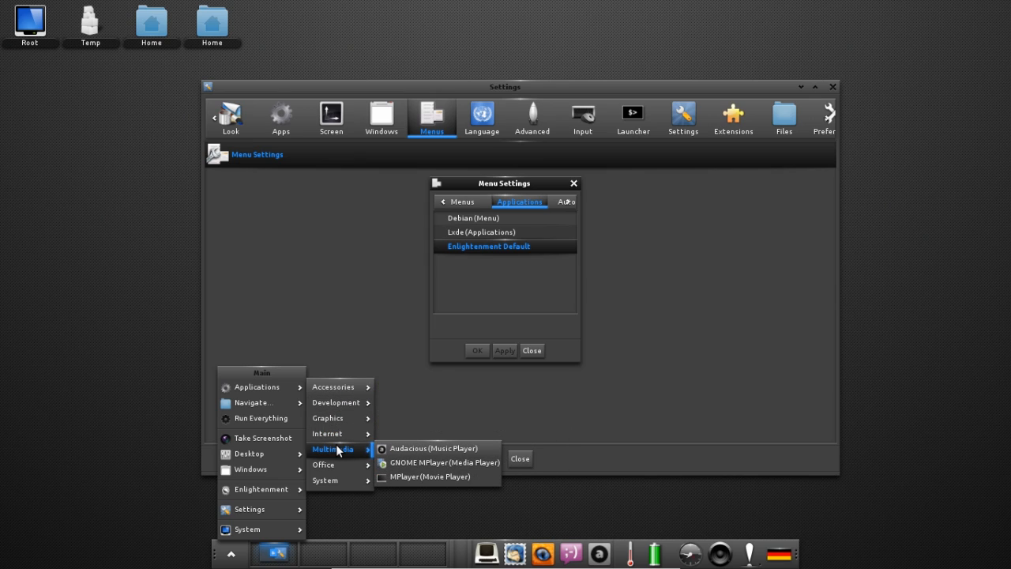
left_click(497, 277)
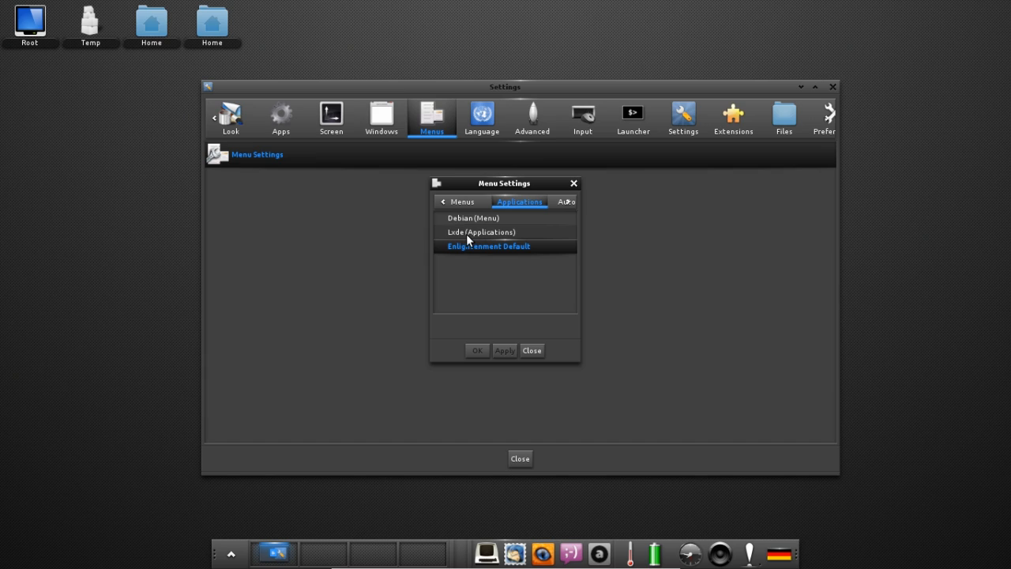
Select and apply Lxde (Applications) as the menu source, then restart Enlightenment from the Main menu.
left_click(468, 234)
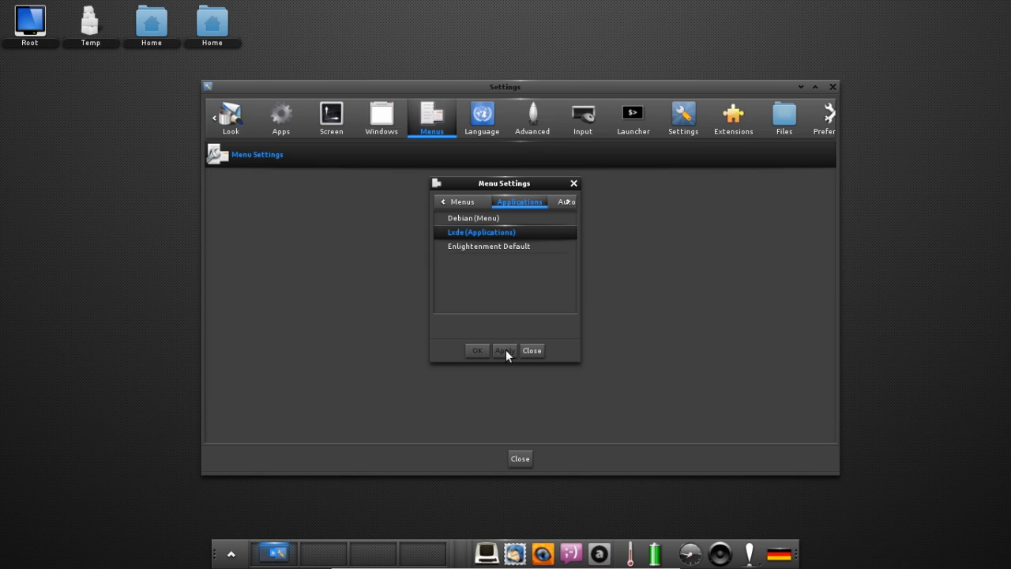
left_click(231, 553)
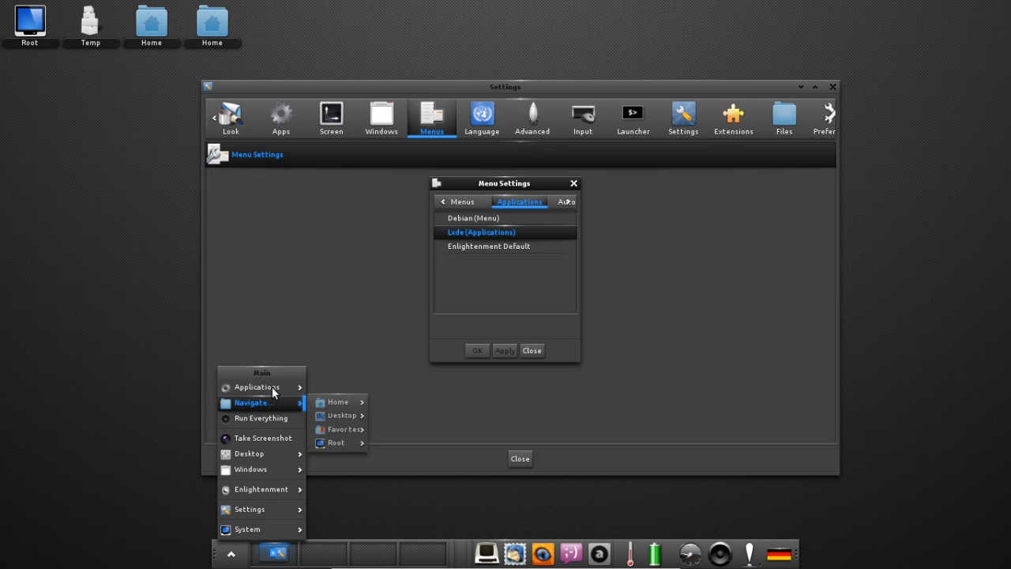
left_click(230, 554)
left_click(231, 553)
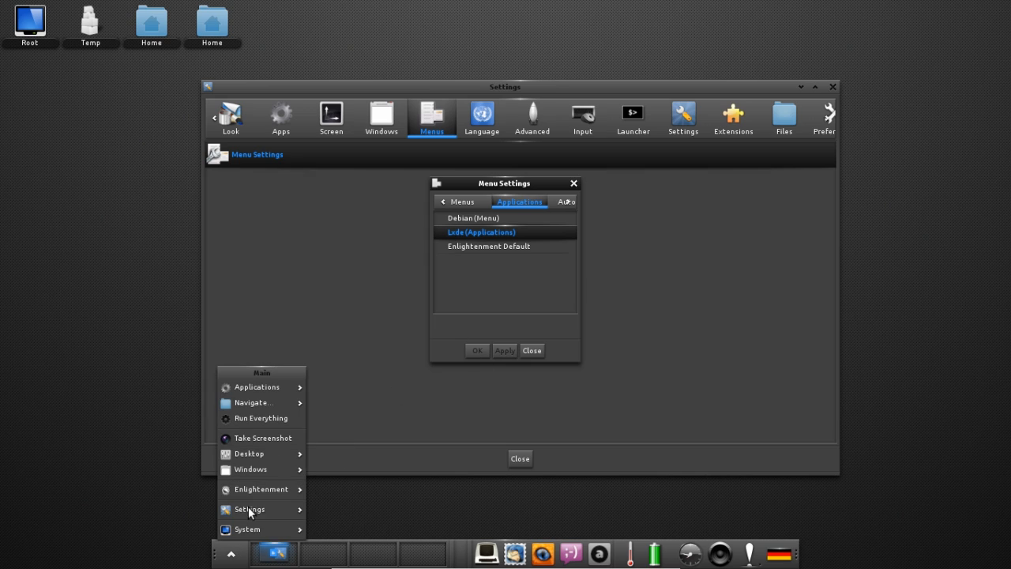
mouse_move(267, 490)
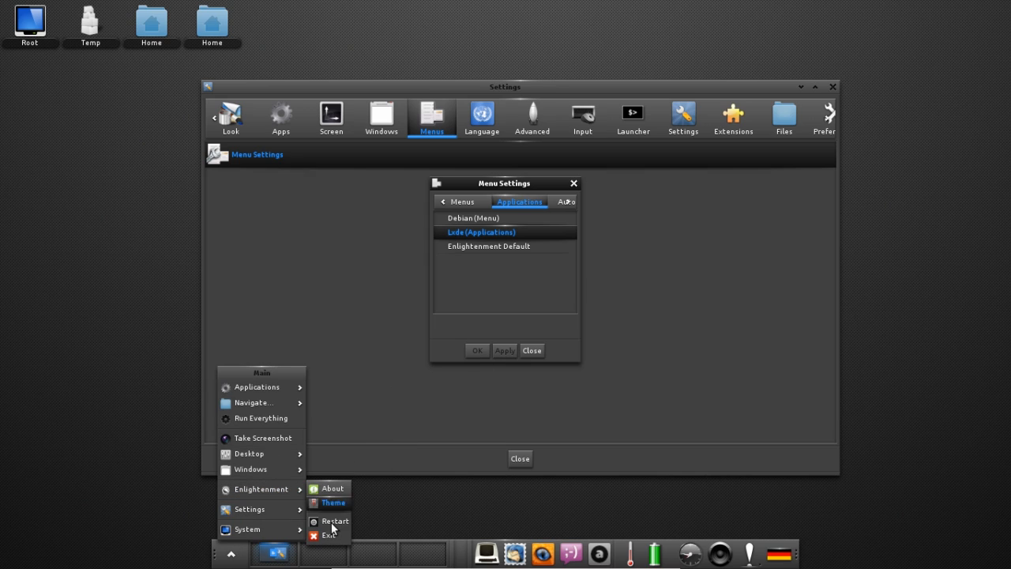
left_click(330, 521)
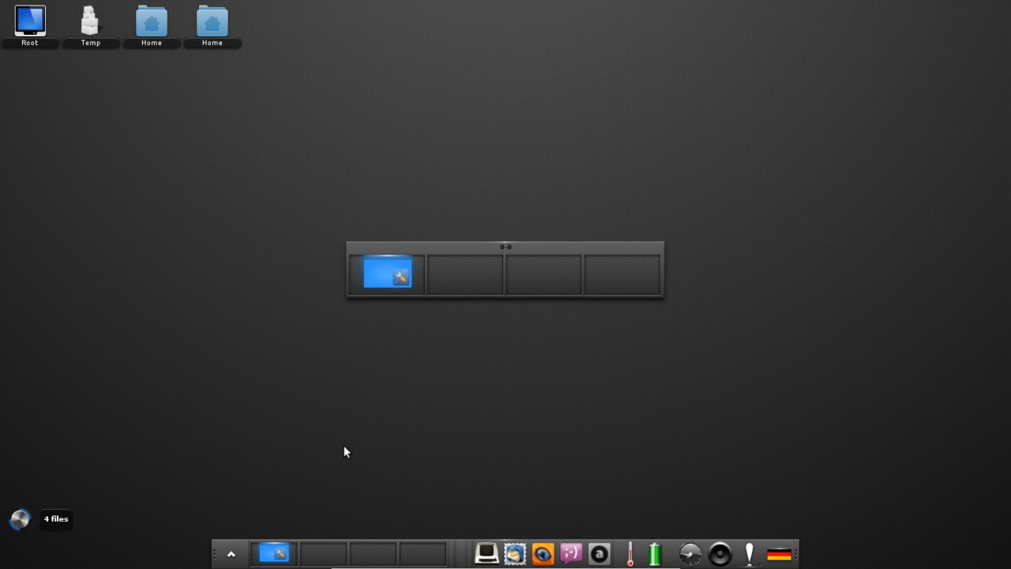
Check the new Lxde-style categories in the Main menu's Applications submenu.
left_click(237, 553)
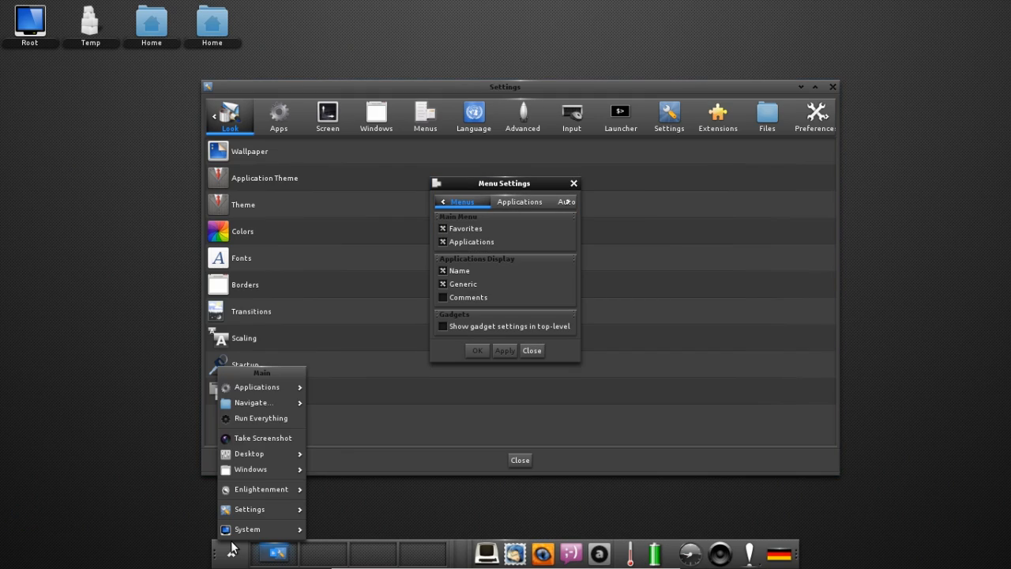
mouse_move(278, 387)
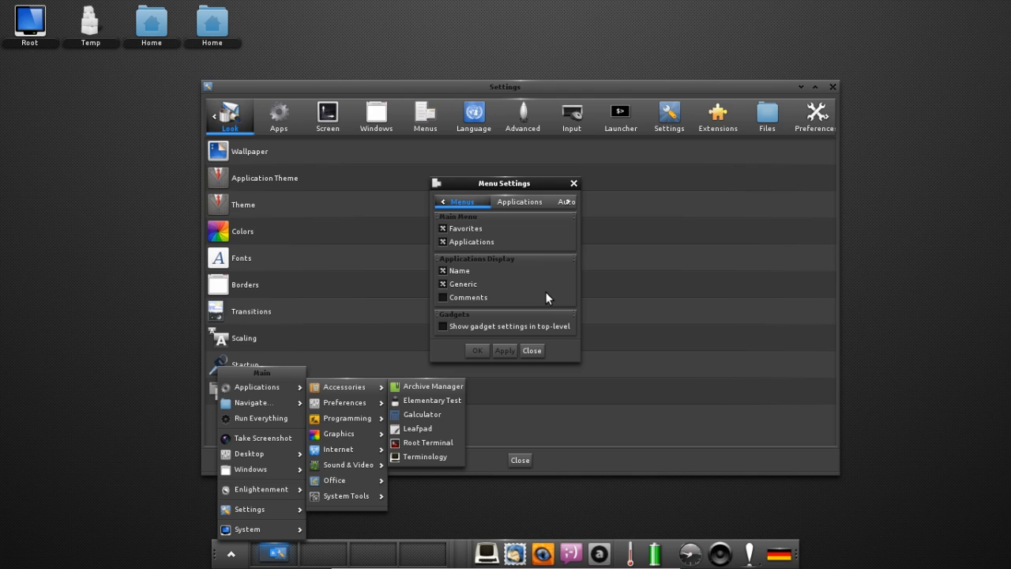
left_click(509, 205)
Review the Applications, Autoscroll and Miscellaneous tabs, close Menu Settings, and show Language settings.
left_click(513, 203)
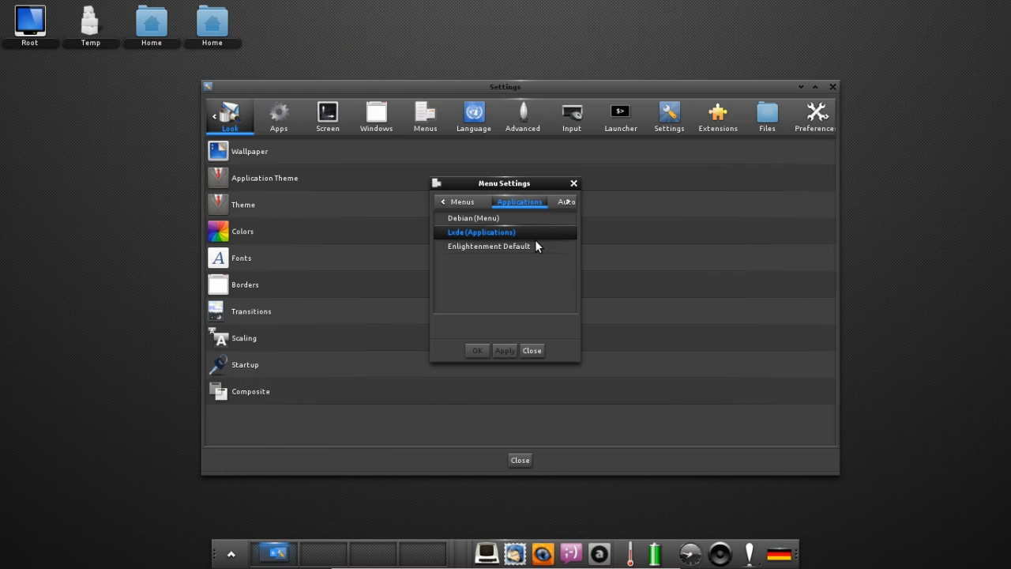
left_click(565, 202)
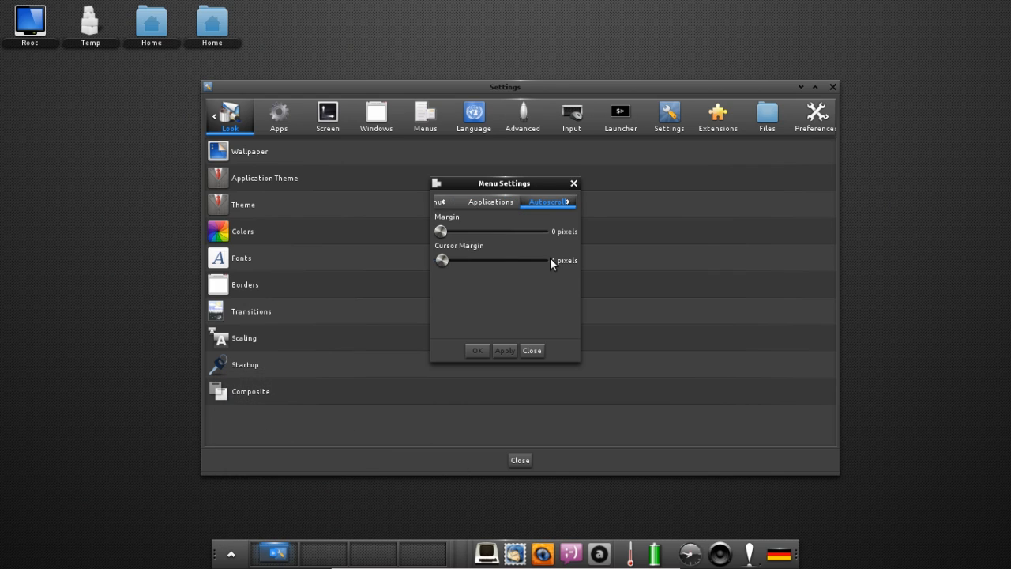
left_click(568, 203)
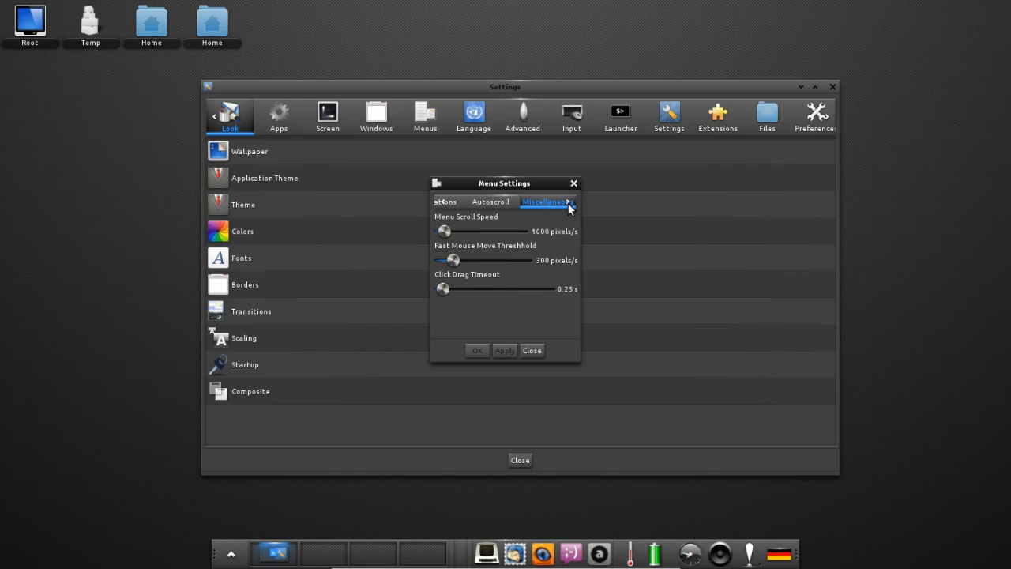
left_click(530, 350)
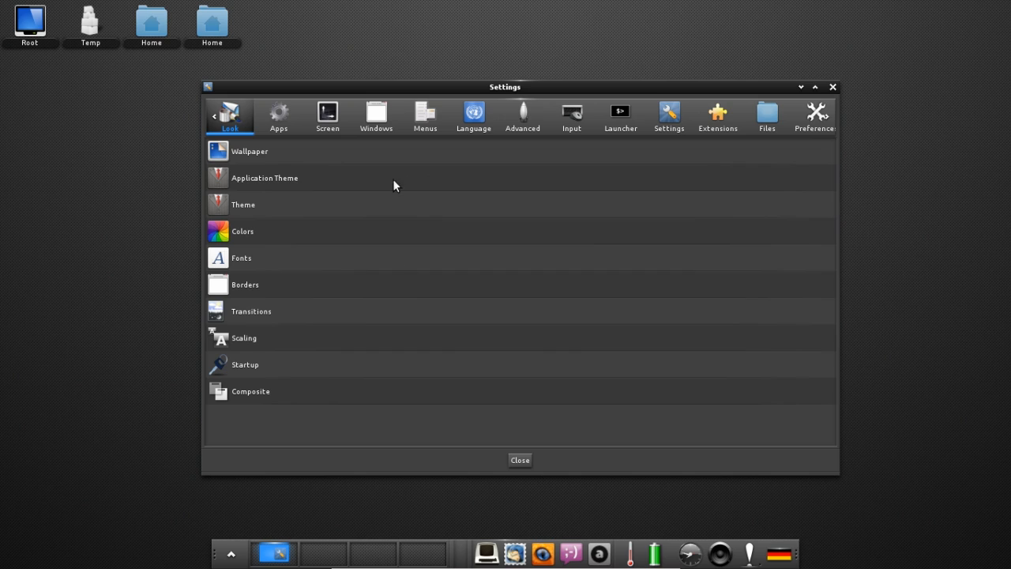
left_click(475, 121)
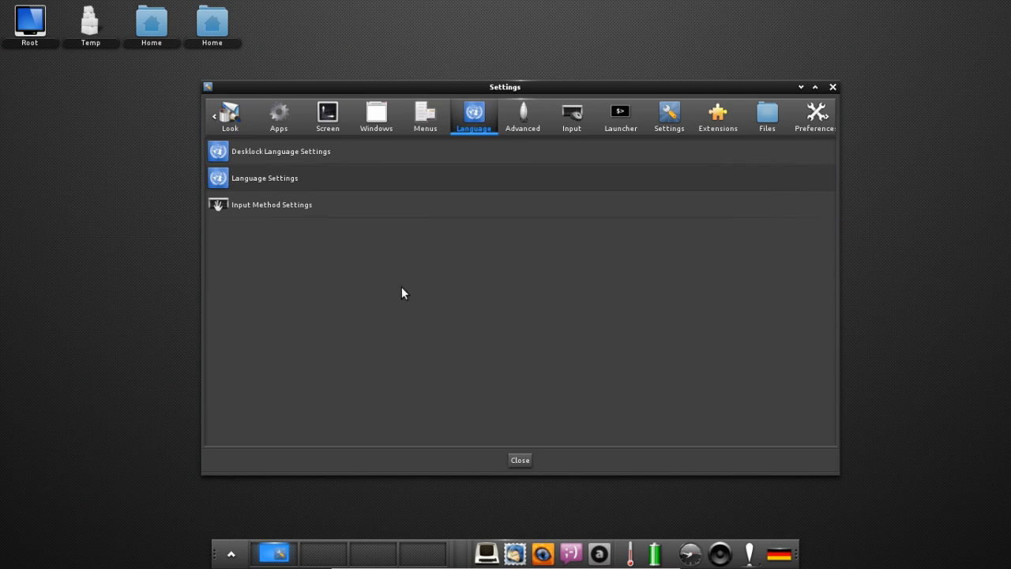
left_click(294, 153)
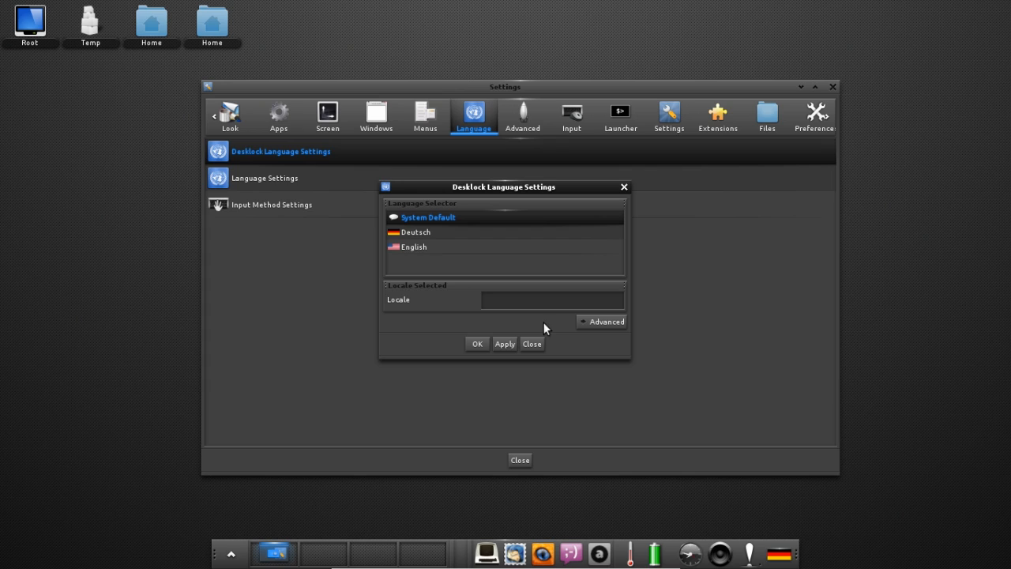
left_click(597, 322)
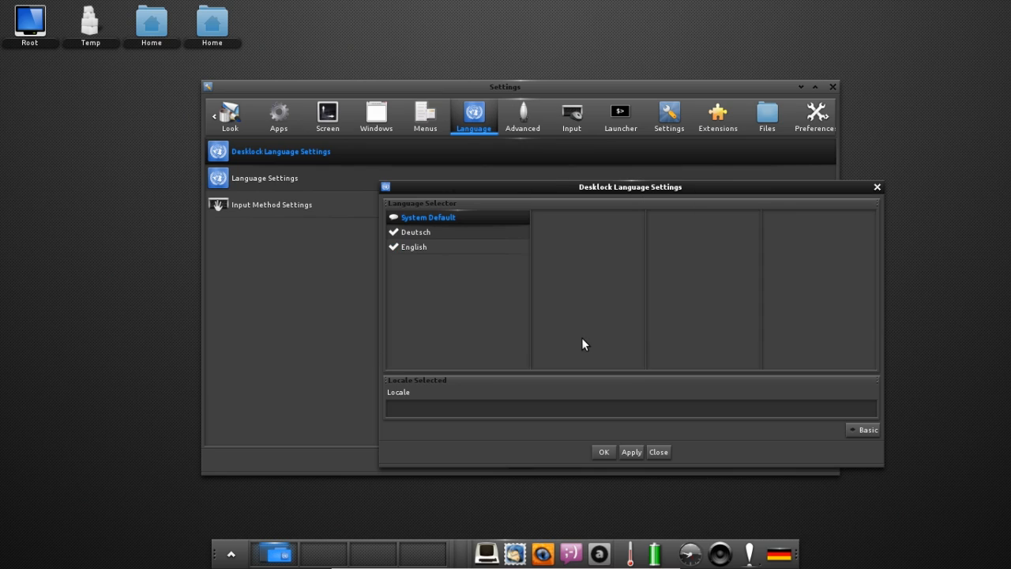
left_click(419, 232)
left_click(426, 248)
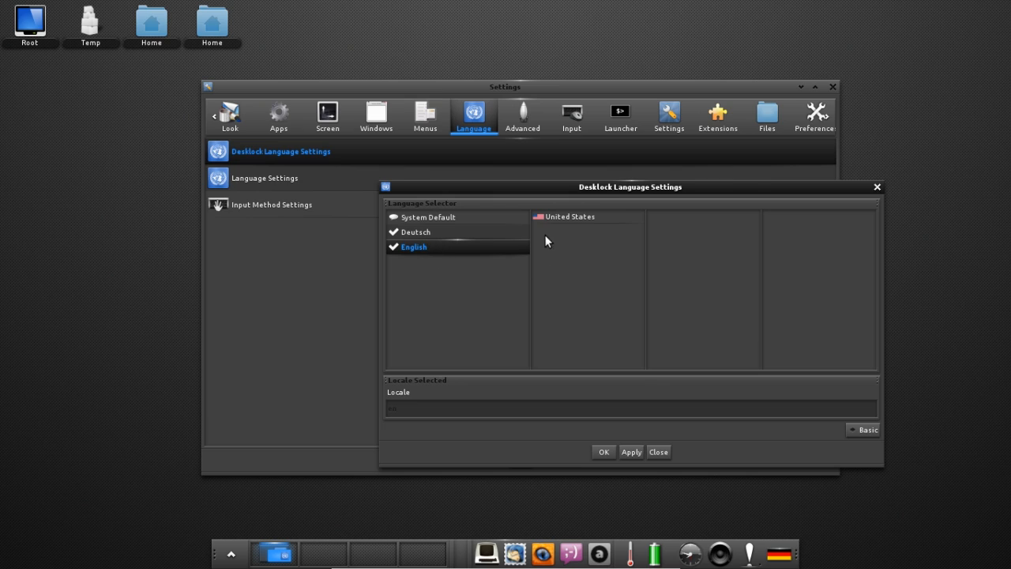
left_click_drag(489, 185, 436, 173)
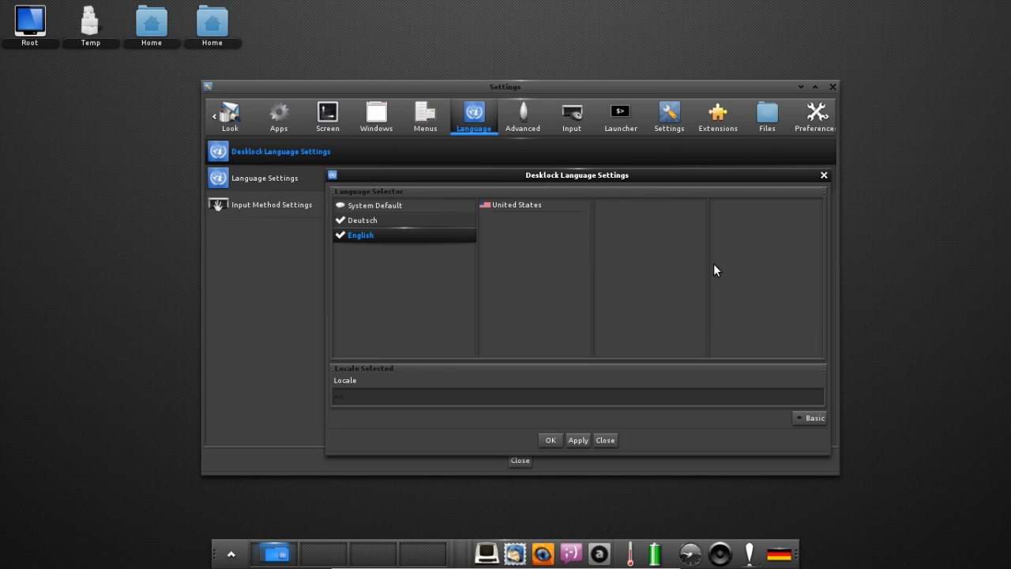
left_click(806, 420)
left_click_drag(417, 177, 500, 214)
left_click(654, 212)
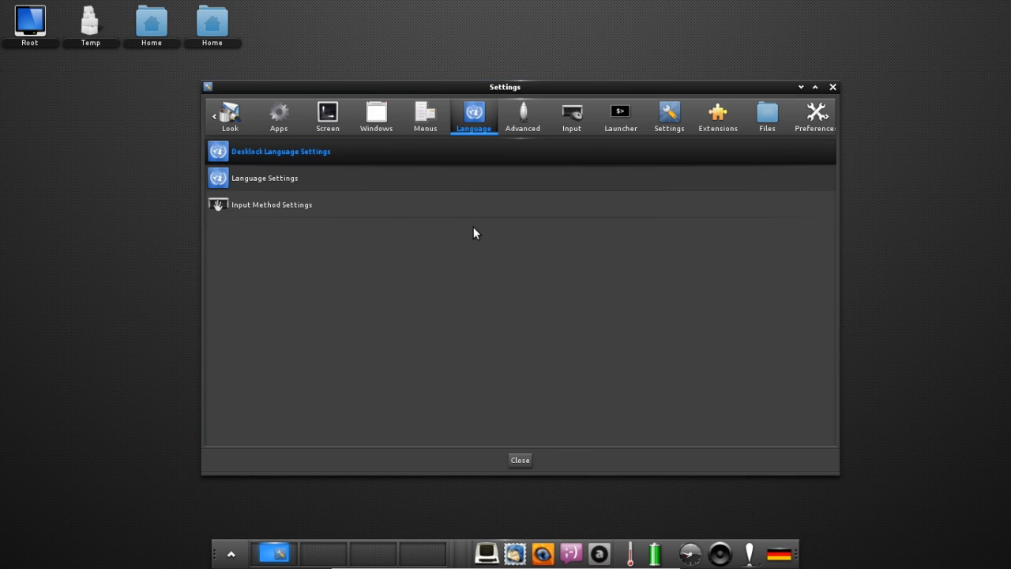
left_click(293, 203)
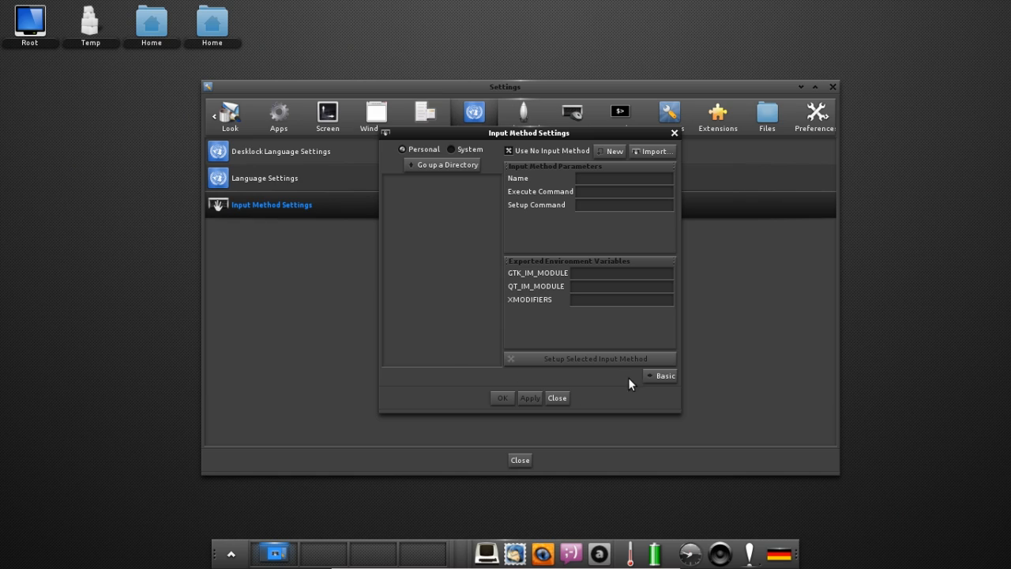
left_click(655, 376)
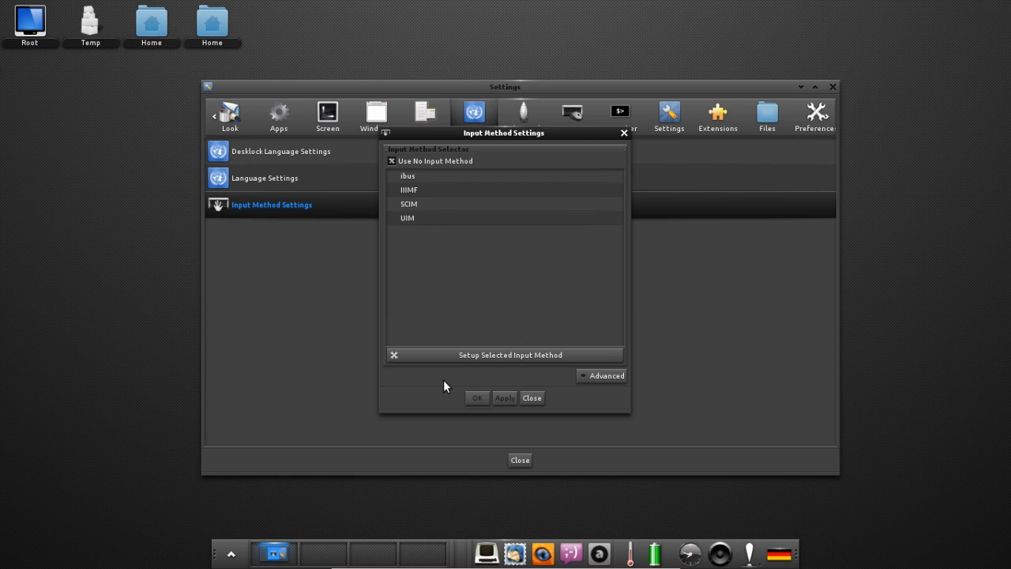
left_click(532, 397)
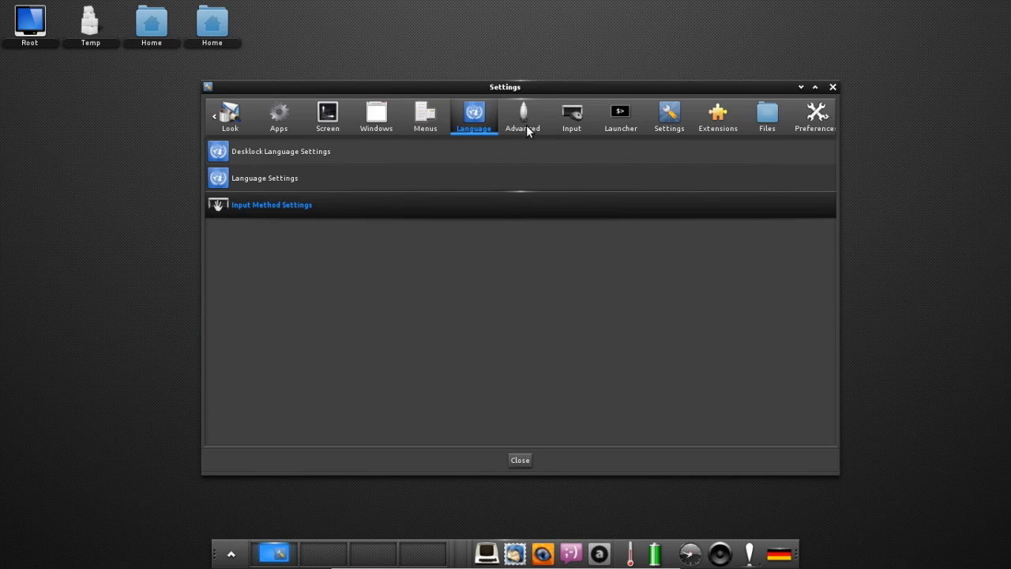
left_click(525, 120)
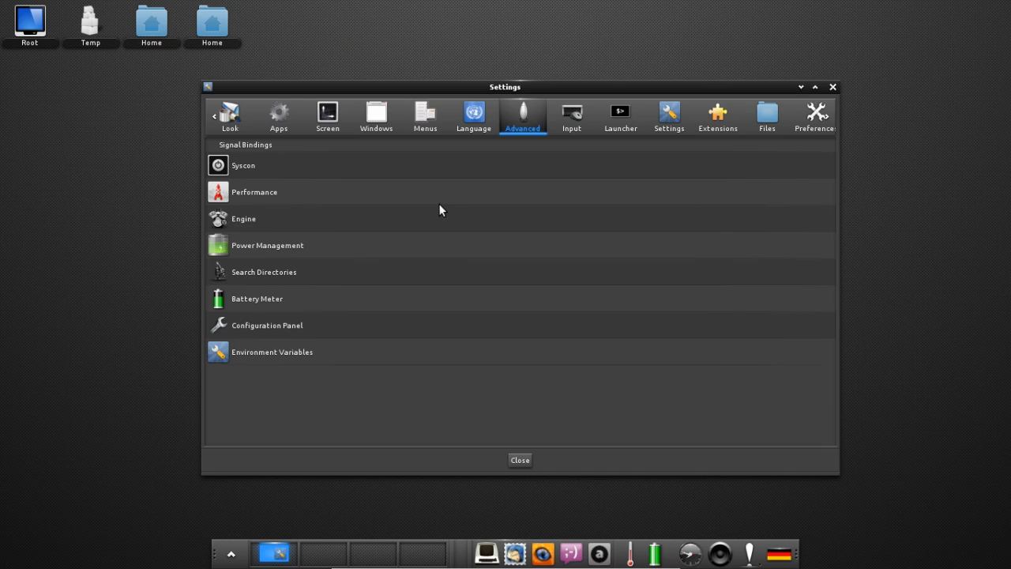
Open Syscon settings, preview the System power-options popup from the Main menu, and cancel it.
left_click(253, 162)
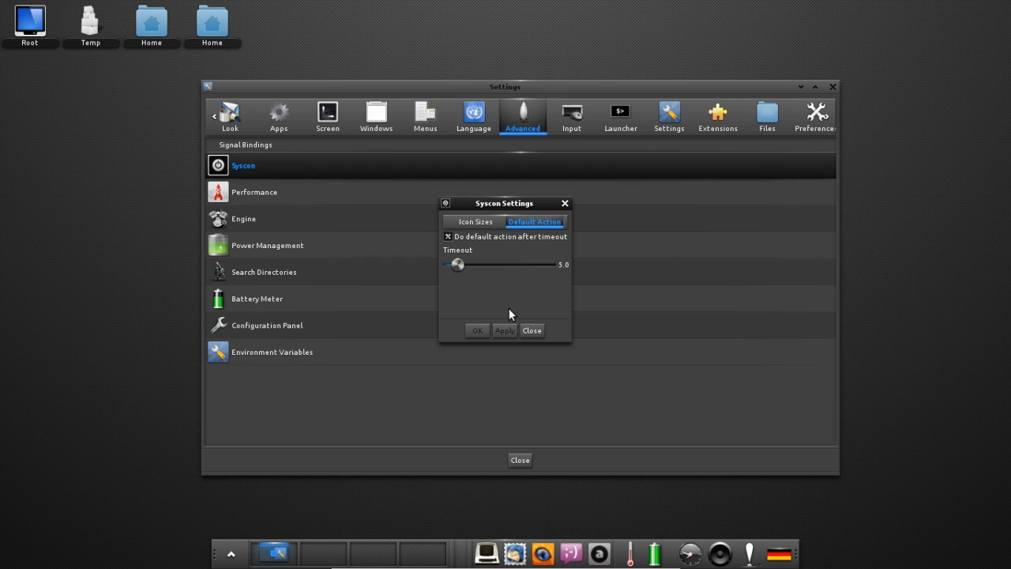
left_click(229, 555)
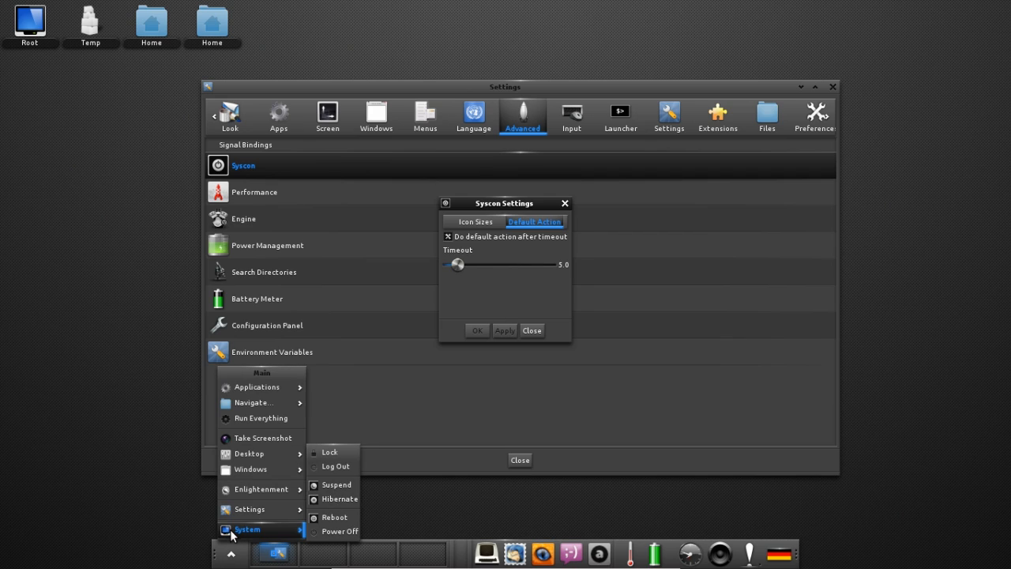
left_click(230, 532)
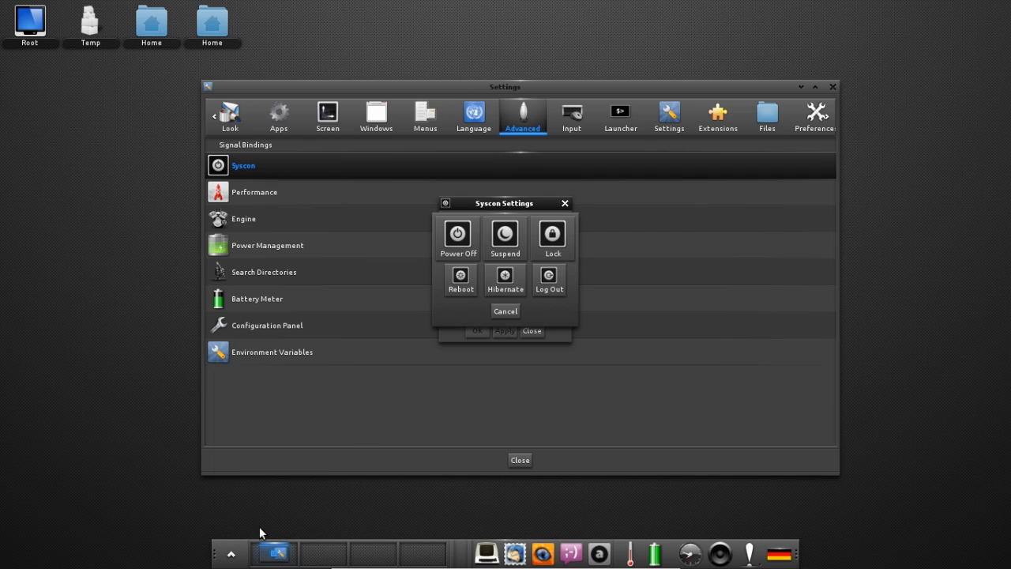
left_click(505, 311)
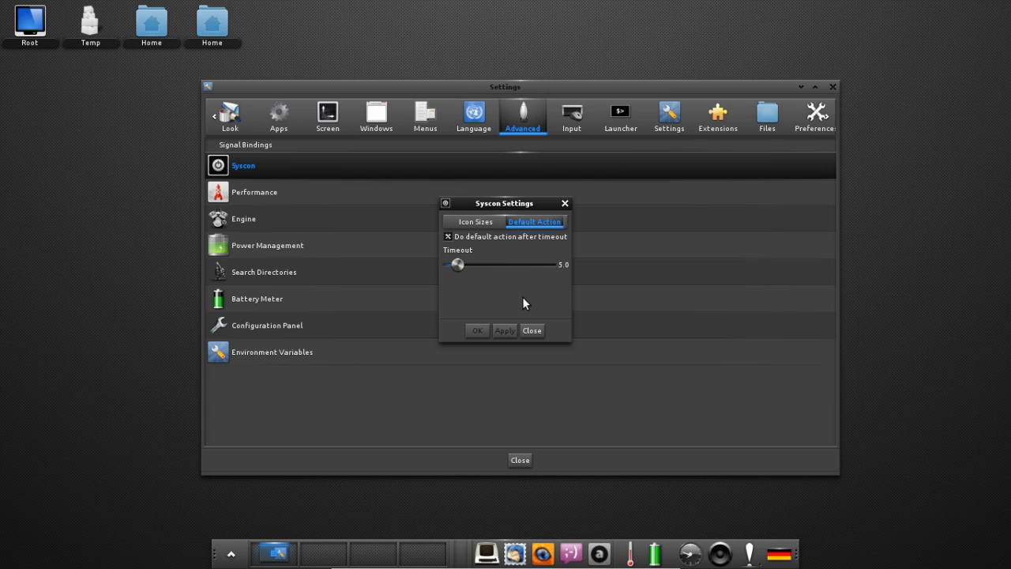
Raise the Main Syscon icon size to 125 and apply it.
left_click(471, 222)
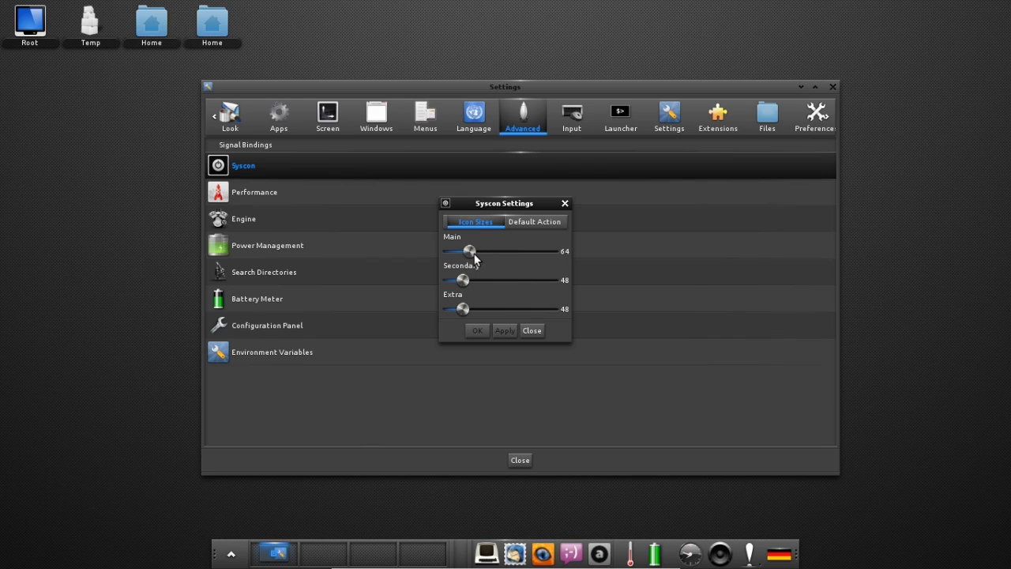
left_click_drag(469, 252, 495, 253)
left_click(505, 330)
Preview the system-actions dialog, then raise the Secondary icon size to 80 and apply.
left_click(230, 553)
mouse_move(236, 530)
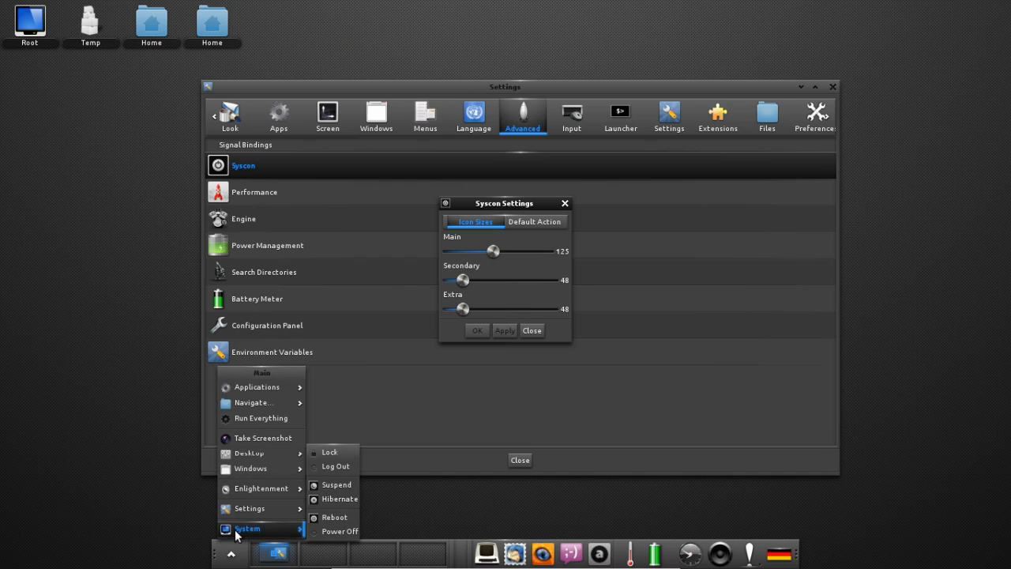
left_click(349, 491)
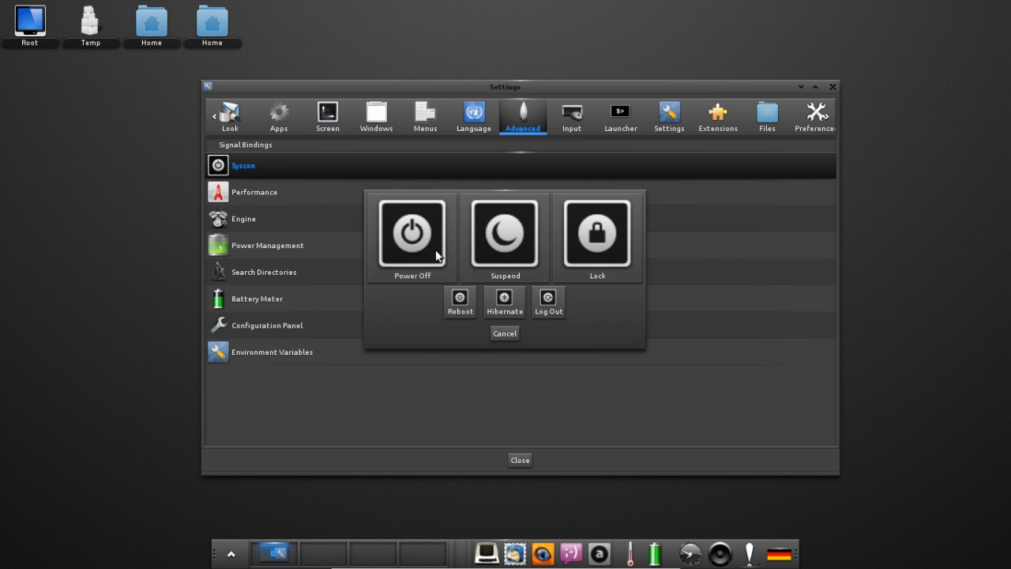
left_click(506, 333)
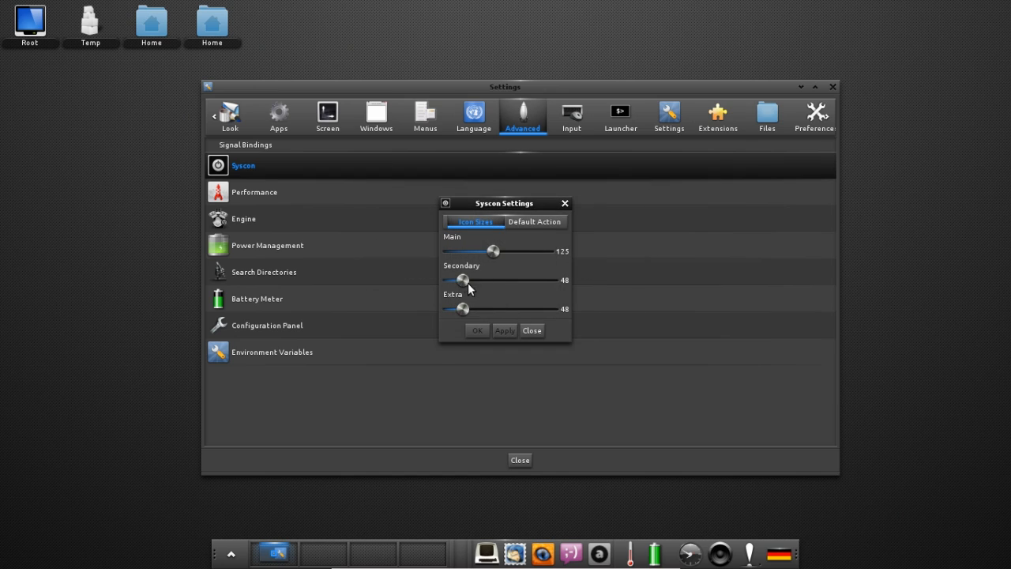
left_click_drag(463, 281, 476, 281)
left_click(230, 553)
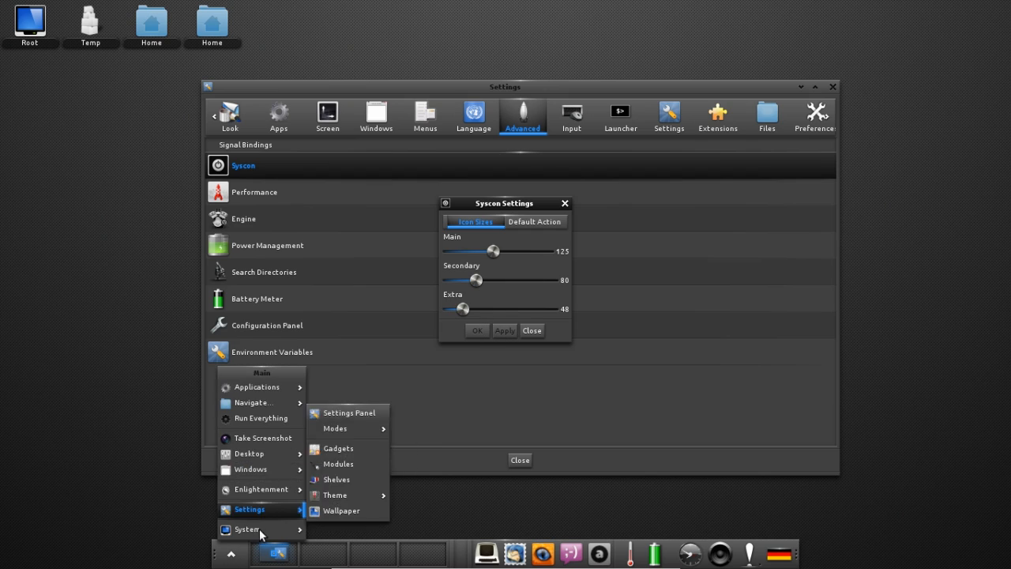
Shrink the Main icon size to 65 and preview the system-actions dialog.
left_click(260, 530)
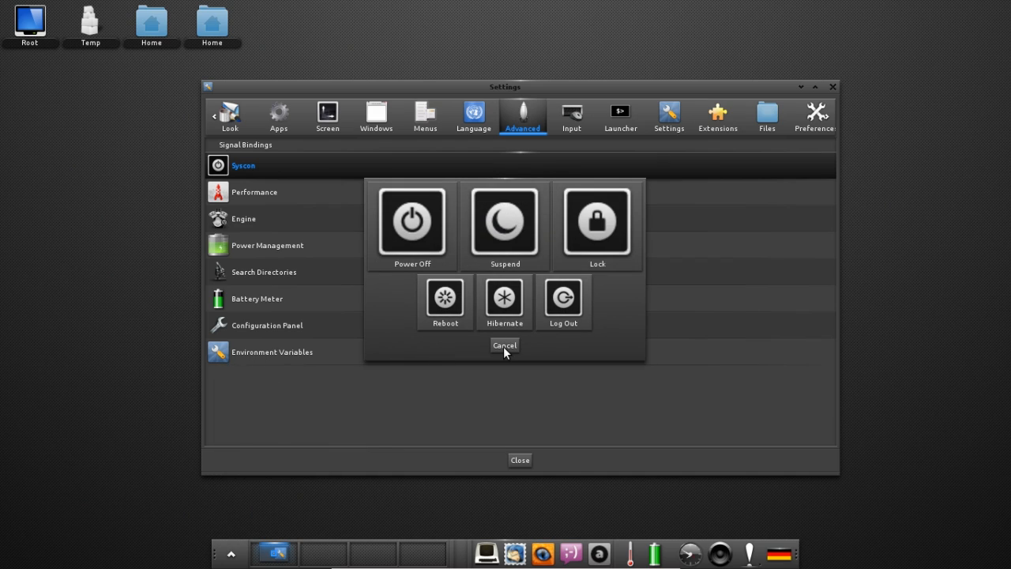
left_click(503, 346)
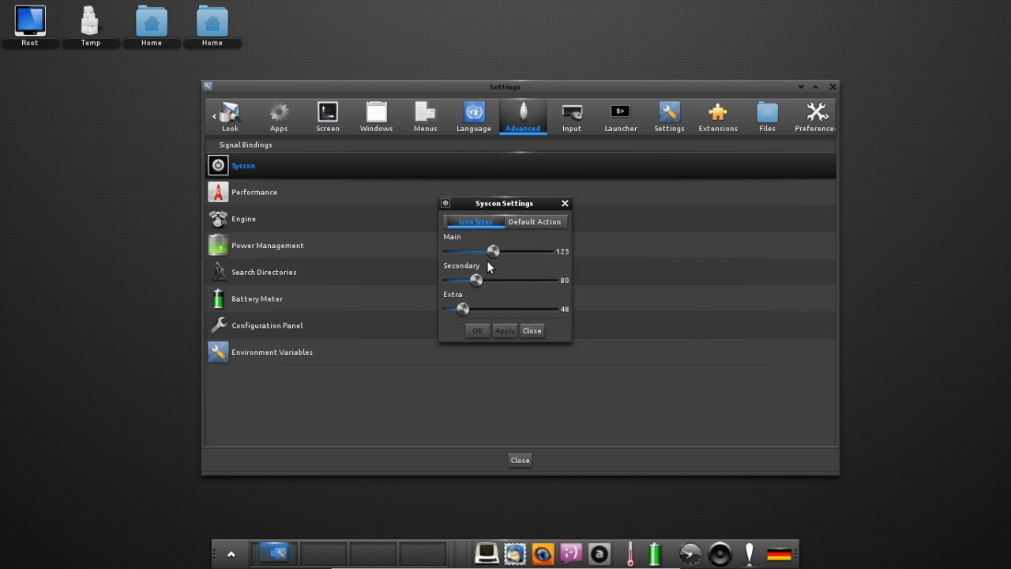
left_click_drag(486, 253, 466, 254)
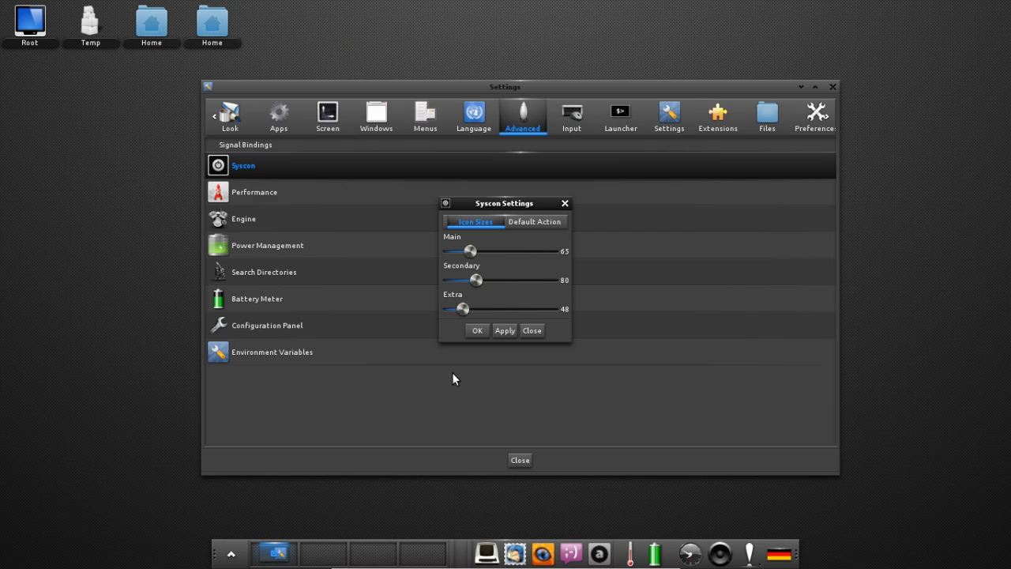
left_click(231, 553)
mouse_move(249, 525)
left_click(337, 467)
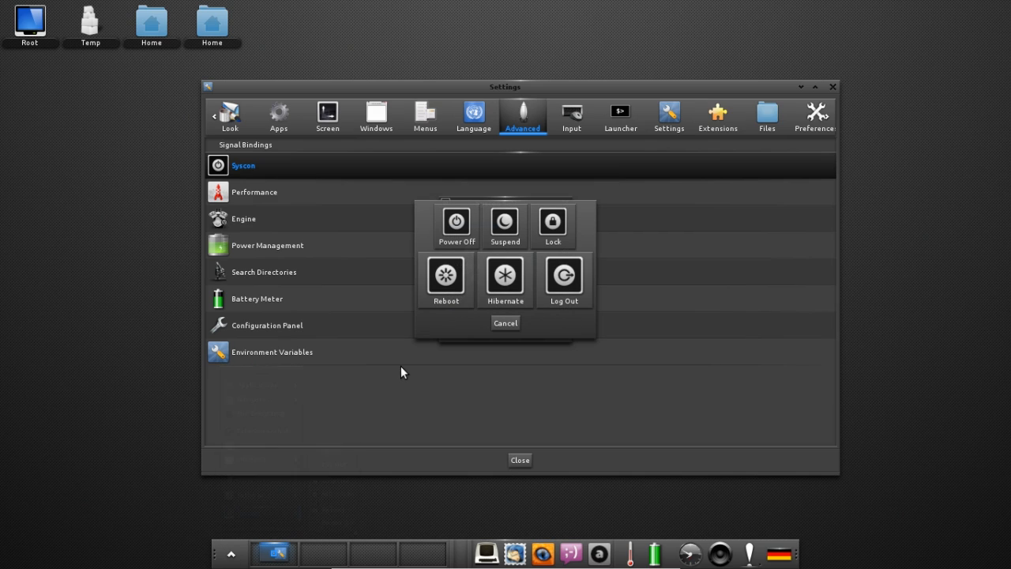
left_click(506, 327)
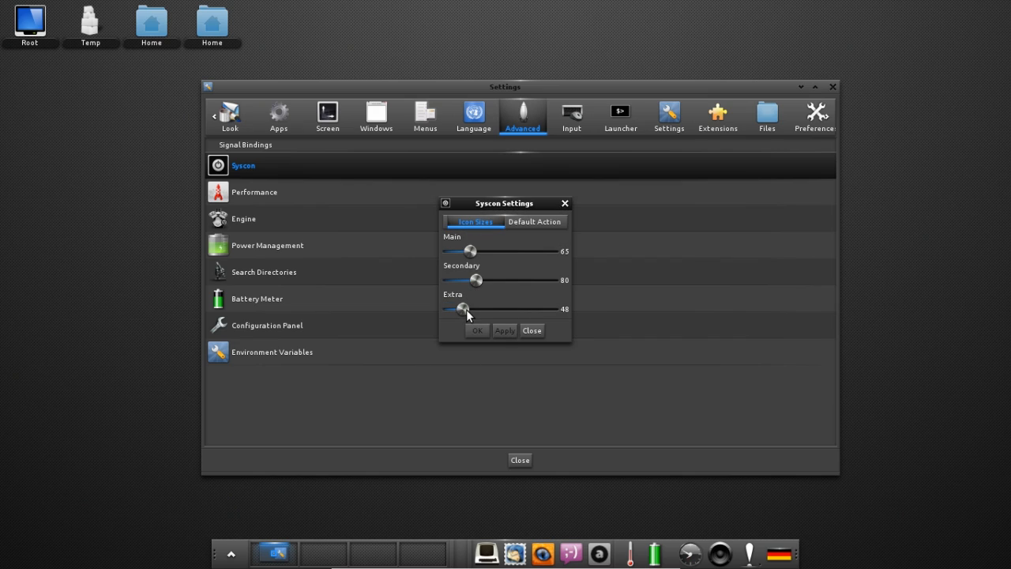
Enlarge and apply the Extra icon size, preview it, then reduce Extra to 63.
left_click_drag(466, 309, 495, 308)
left_click(504, 330)
left_click(231, 553)
mouse_move(248, 529)
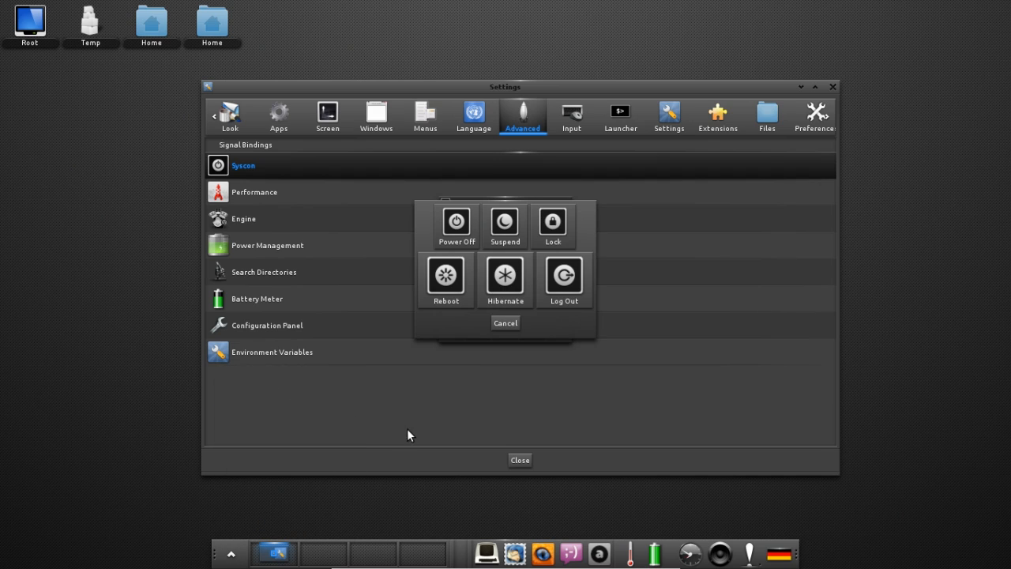
left_click(506, 323)
left_click_drag(491, 308, 469, 309)
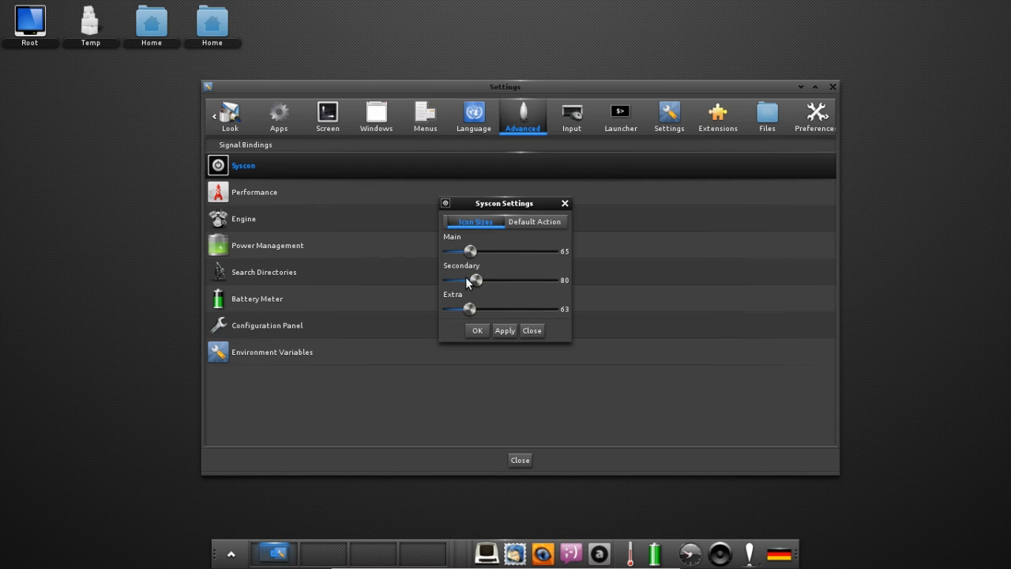
Close Syscon Settings, show the Input category, and open Edge Bindings with its 0.30s screen-edge bindings.
left_click(533, 330)
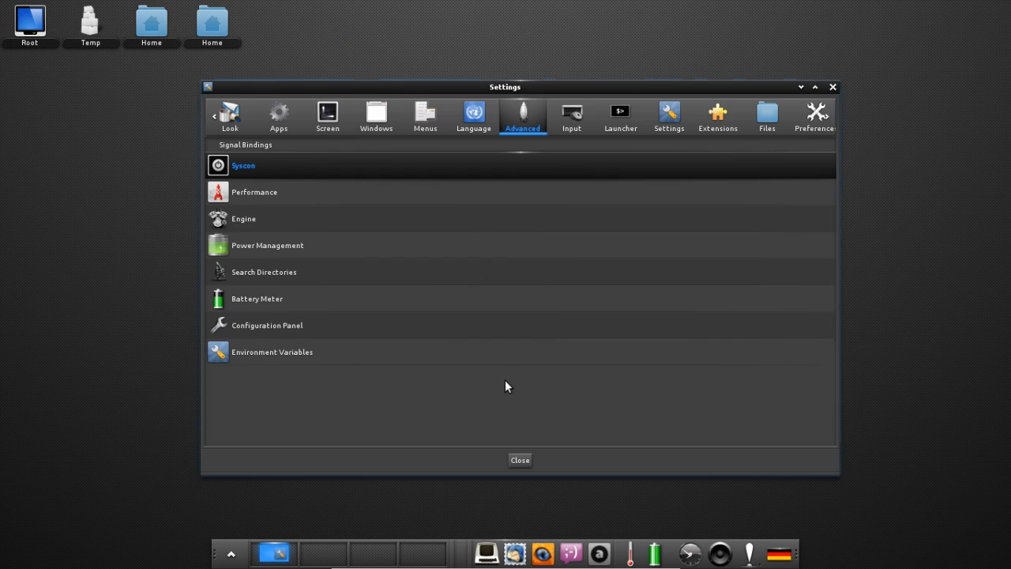
left_click(572, 124)
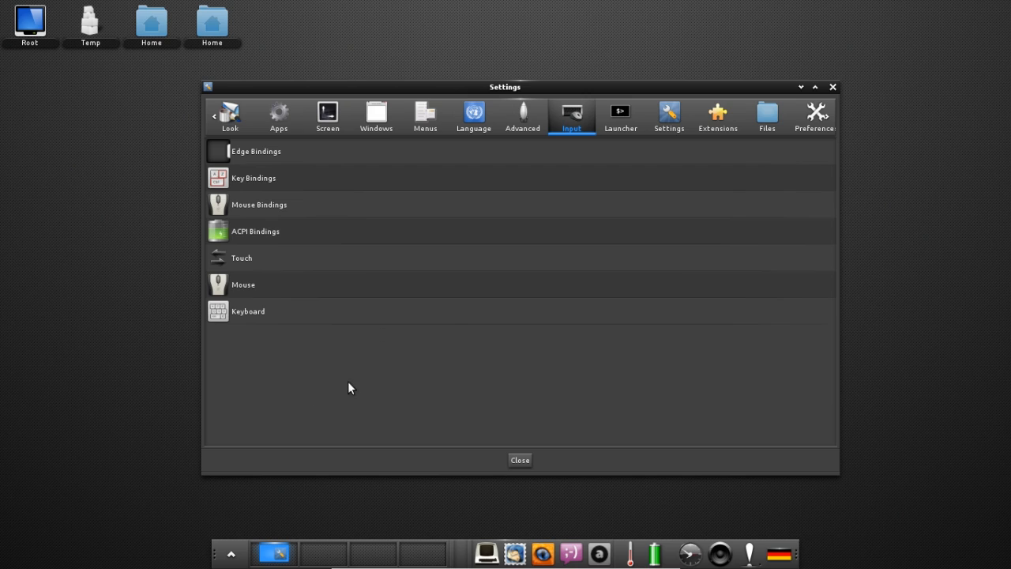
left_click(230, 554)
mouse_move(261, 489)
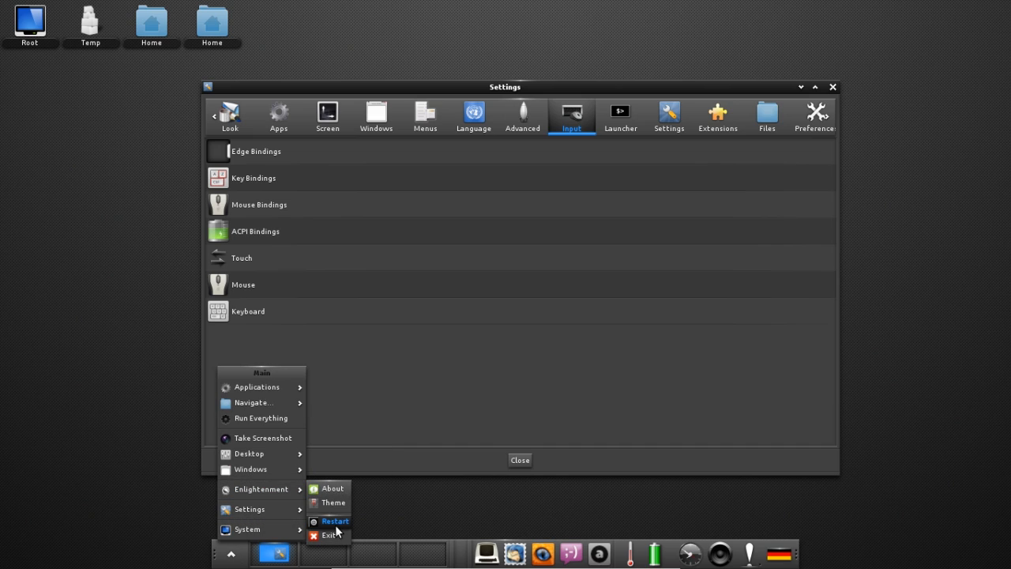
left_click(458, 409)
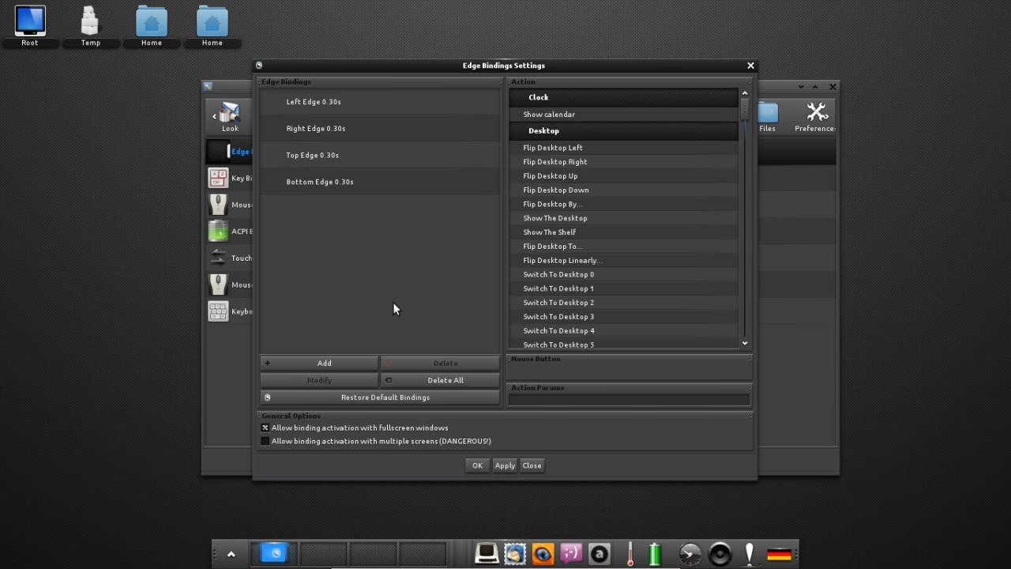
mouse_move(1009, 265)
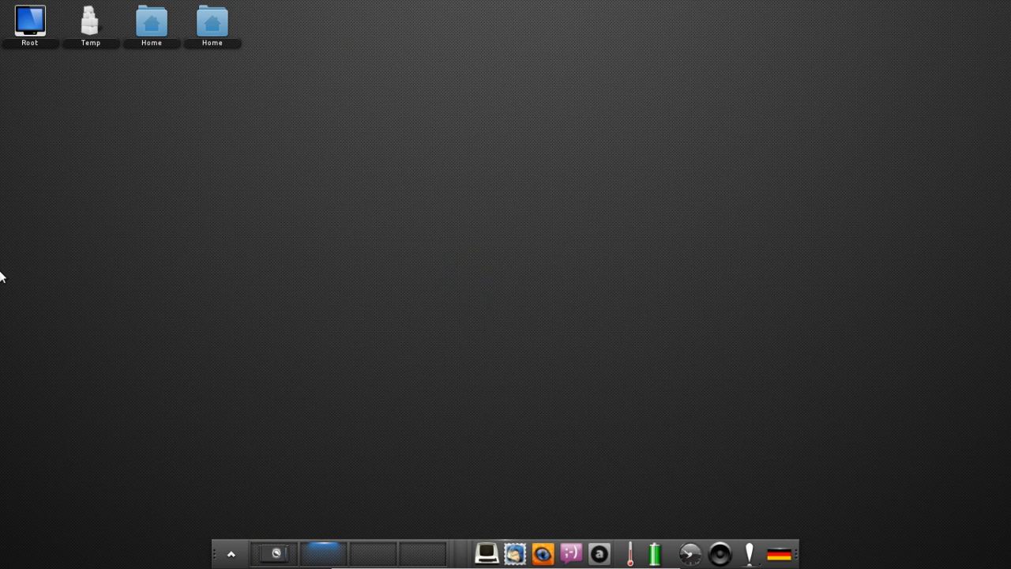
mouse_move(1, 272)
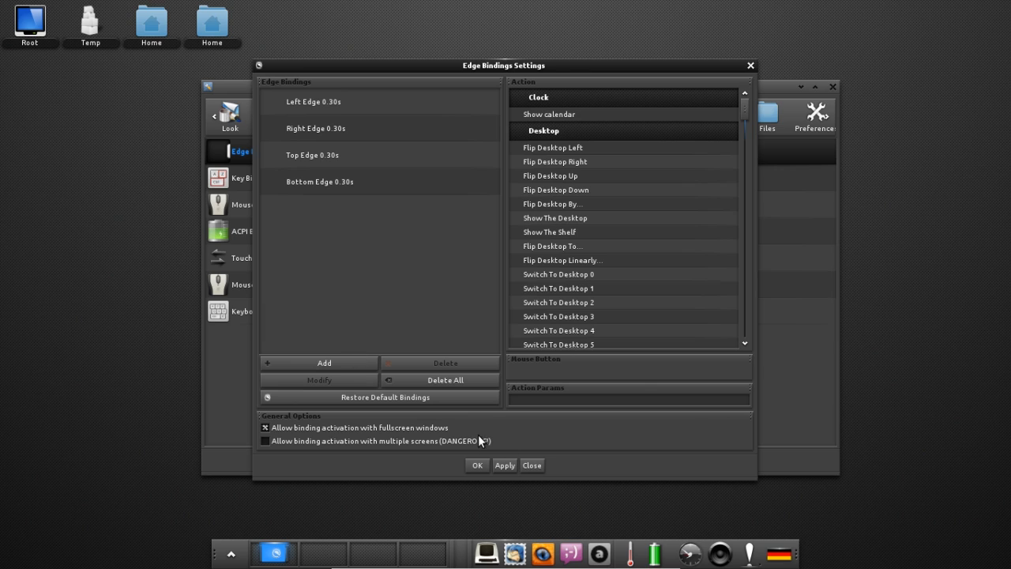
Close Edge Bindings, open Key Bindings, and scroll through its bindings and actions lists.
left_click(529, 467)
left_click(268, 180)
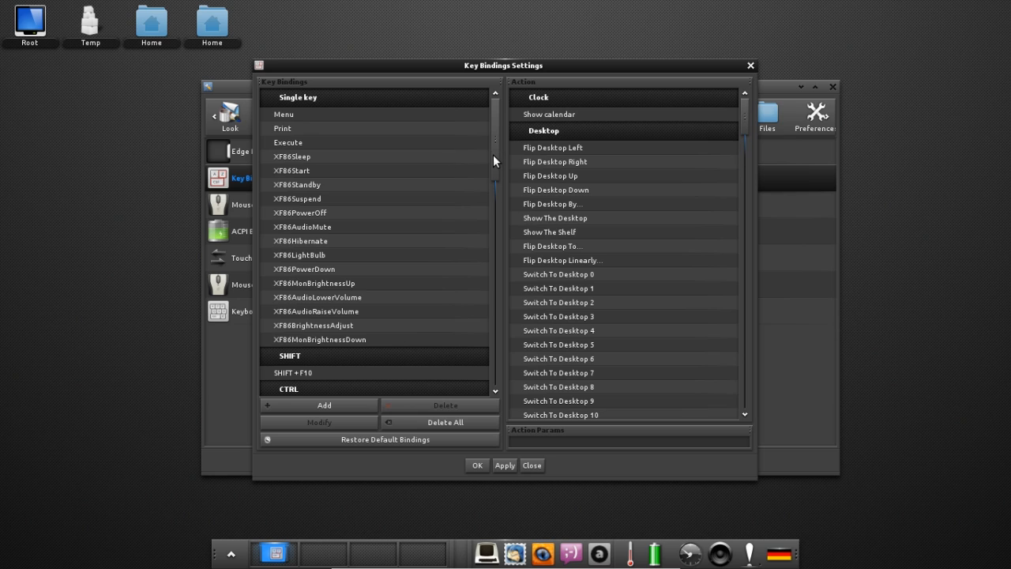
left_click_drag(495, 157, 508, 117)
left_click_drag(743, 123, 679, 314)
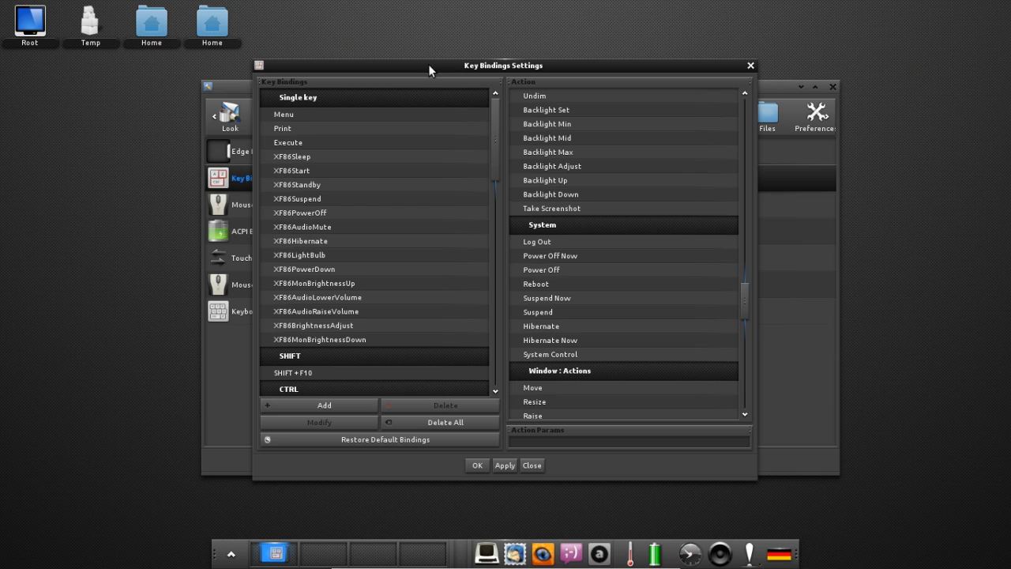
Move the Key Bindings window left and back, scroll the lists again, then close it.
left_click_drag(428, 64, 170, 56)
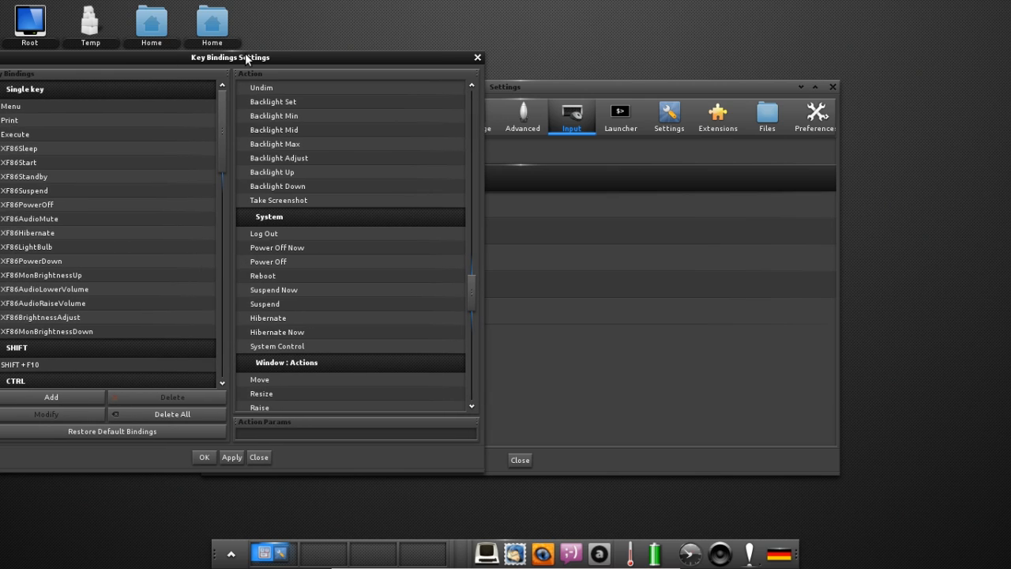
left_click_drag(247, 60, 512, 64)
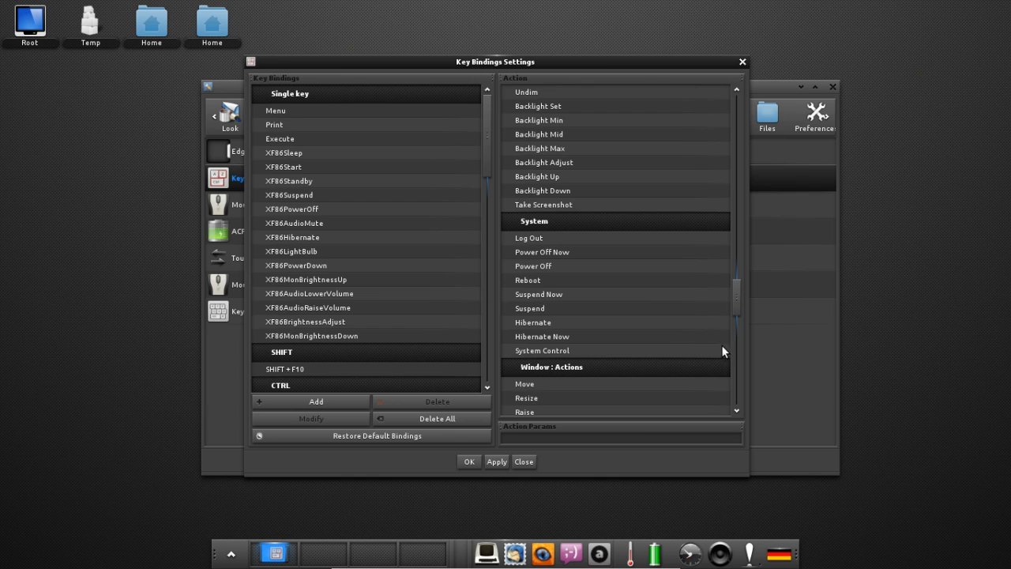
scroll(735, 343, "down", 10)
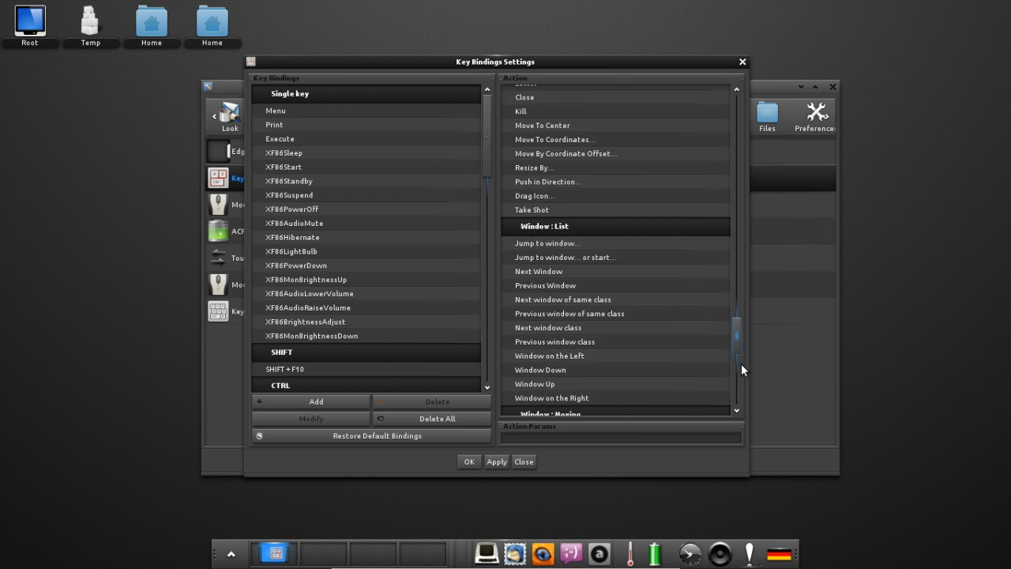
left_click_drag(751, 394, 744, 167)
left_click(746, 62)
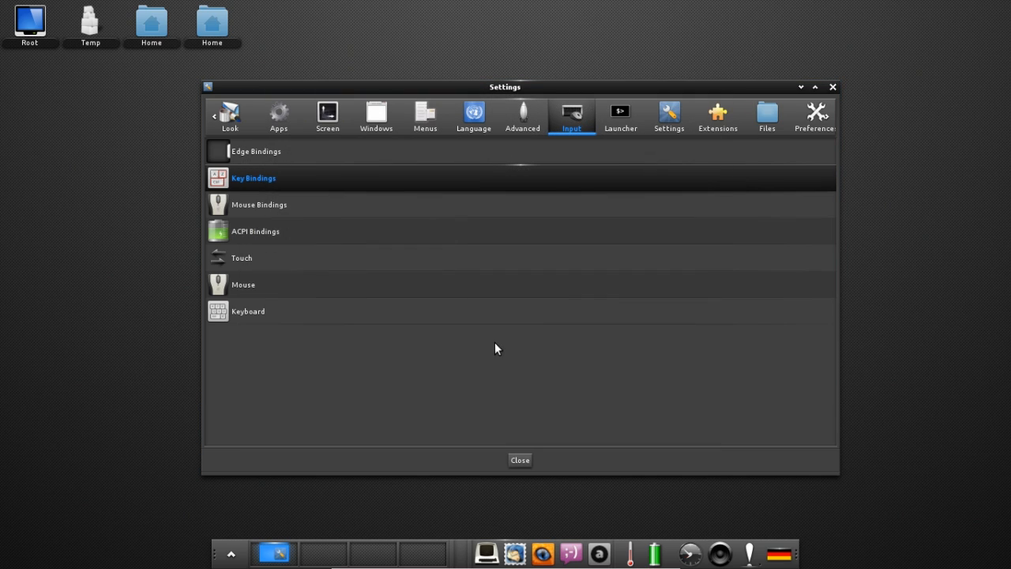
Browse the Launcher and Settings (Dialogs, Profiles) categories, ending on the Extensions list of Modules, Shelves, Mixer and Gadgets.
left_click(620, 127)
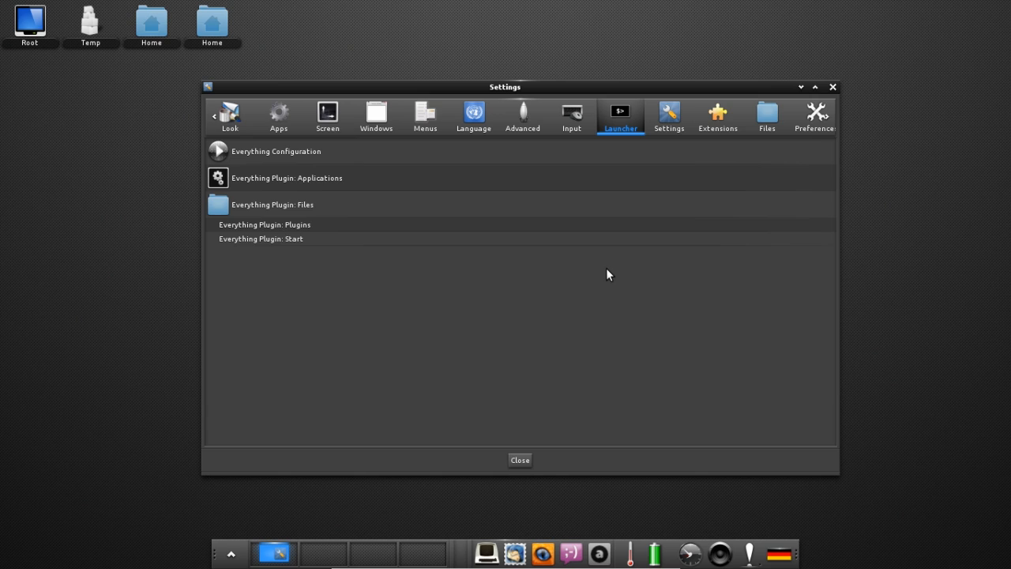
left_click(666, 133)
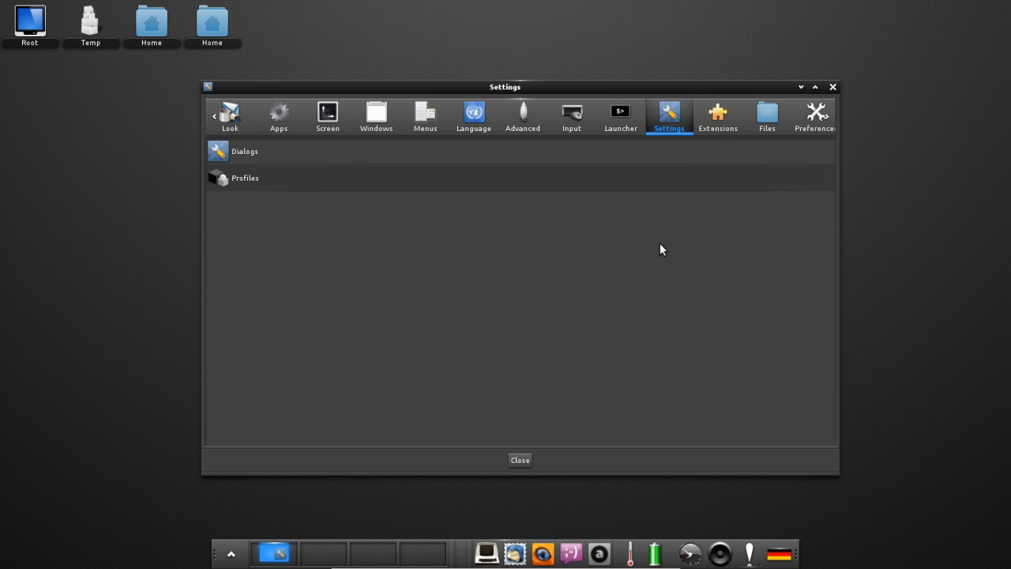
left_click(711, 132)
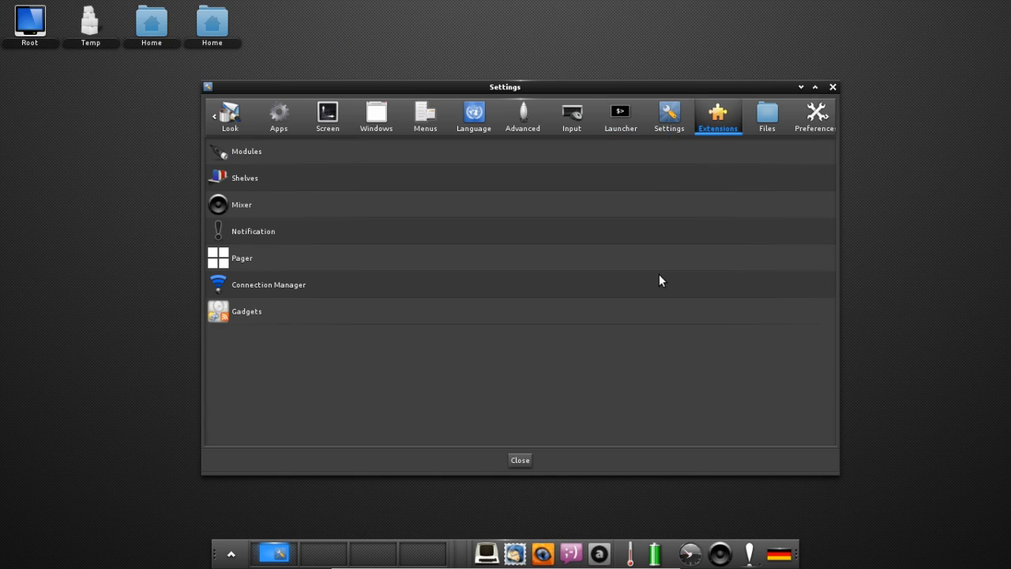